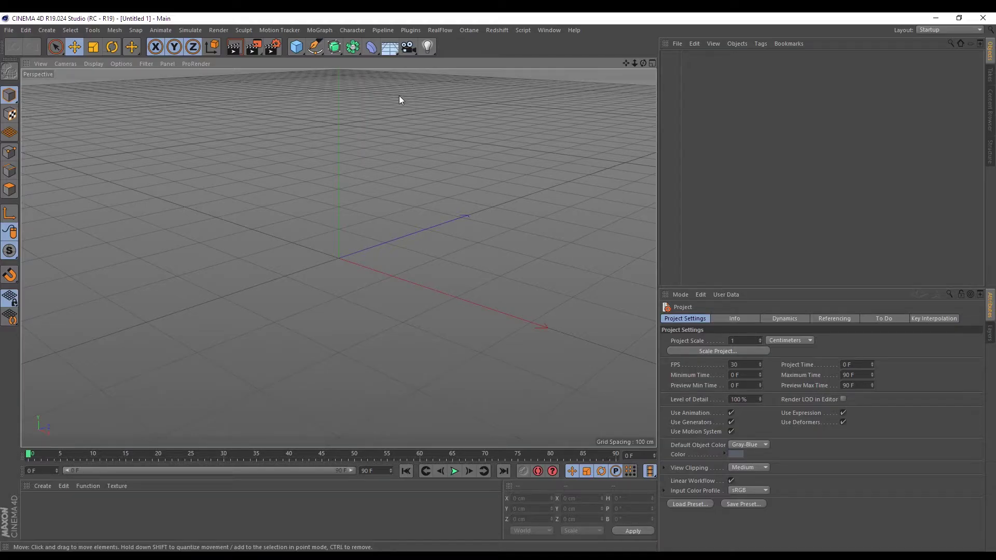
# Add a cube, then flatten and narrow it into a slab.
pyautogui.click(296, 47)
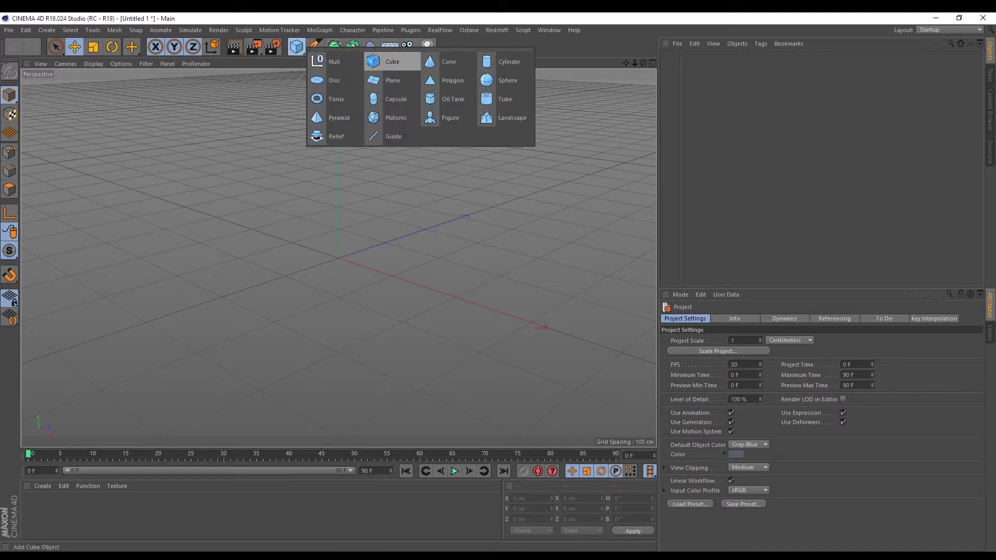
pyautogui.click(374, 61)
pyautogui.moveTo(339, 188); pyautogui.dragTo(342, 249)
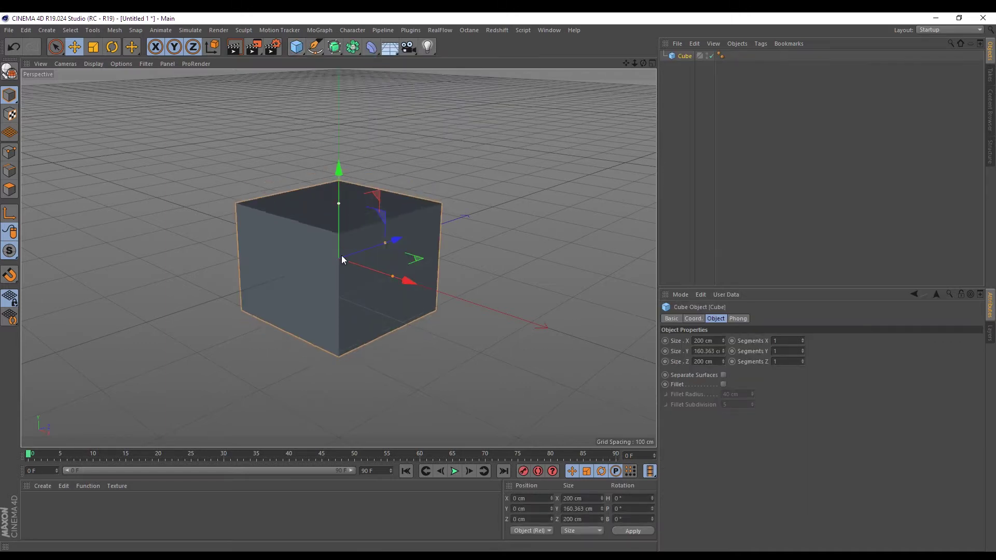
pyautogui.moveTo(393, 276); pyautogui.dragTo(339, 257)
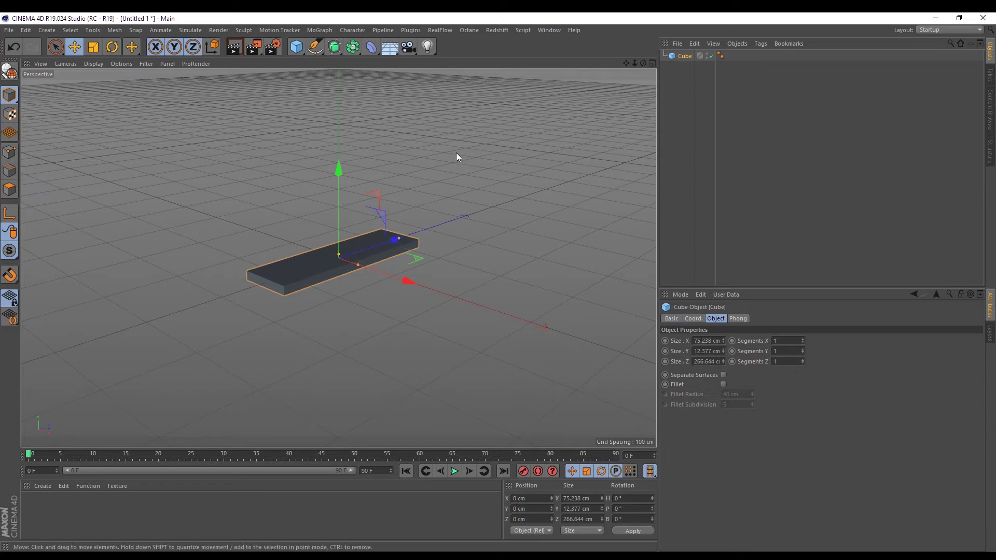
# Widen the slab to about 100 cm and duplicate it as Cube.1.
pyautogui.click(456, 155)
pyautogui.click(364, 252)
pyautogui.moveTo(357, 266); pyautogui.dragTo(365, 267)
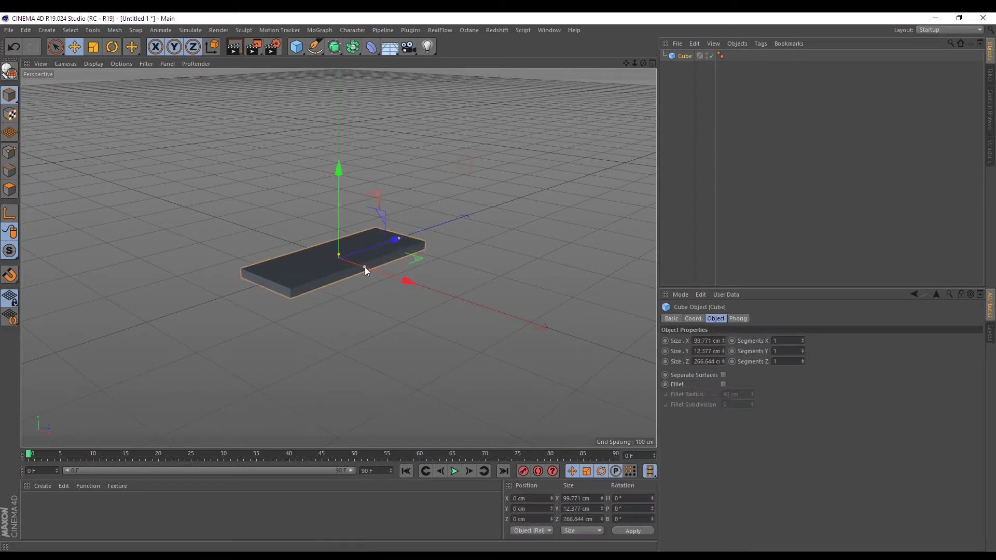
pyautogui.click(347, 258)
pyautogui.hotkey('ctrl', 'c')
pyautogui.hotkey('ctrl', 'v')
# Shrink the duplicate and lower it under the tabletop as a taller leg.
pyautogui.press('t')
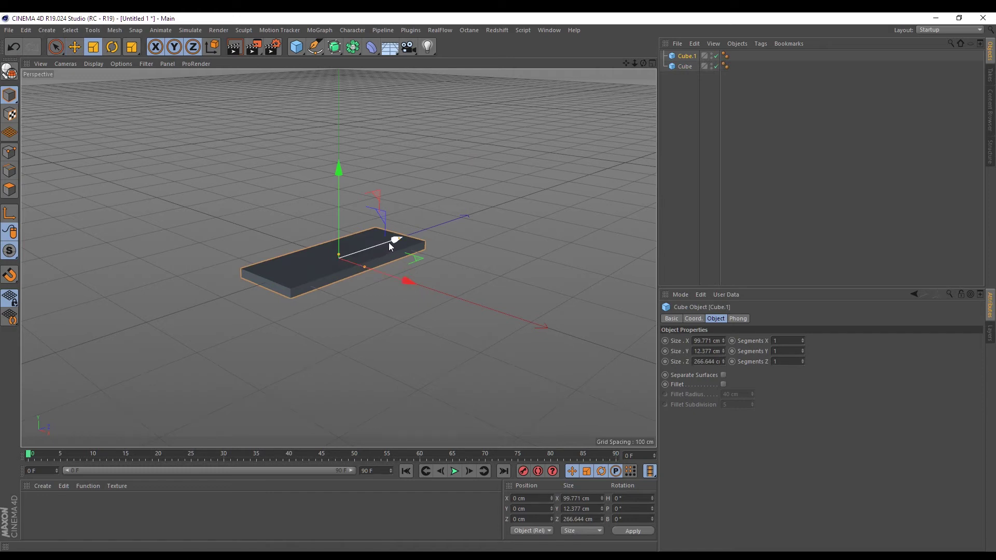
pyautogui.moveTo(358, 250); pyautogui.dragTo(340, 261)
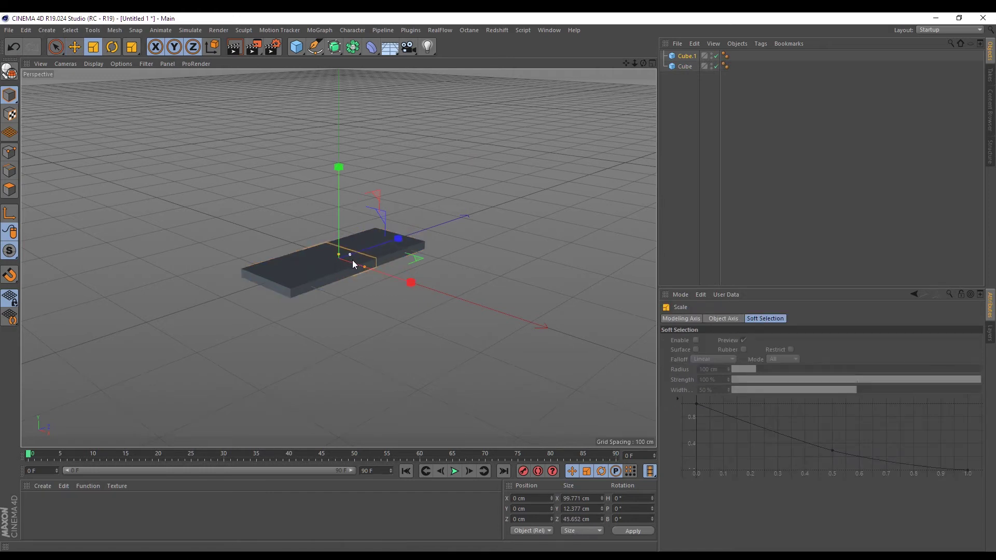
pyautogui.press('F4')
pyautogui.press('F3')
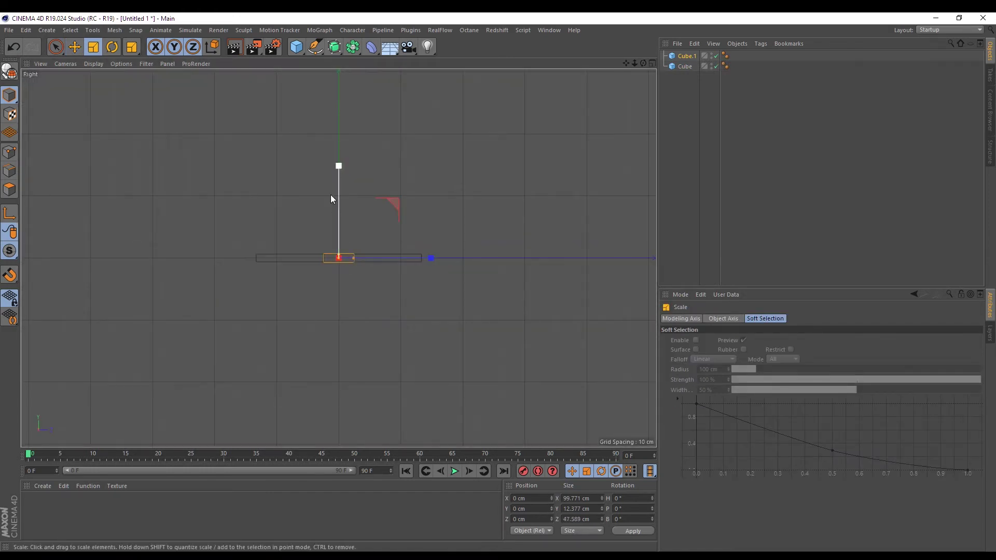
pyautogui.press('e')
pyautogui.moveTo(338, 175); pyautogui.dragTo(340, 197)
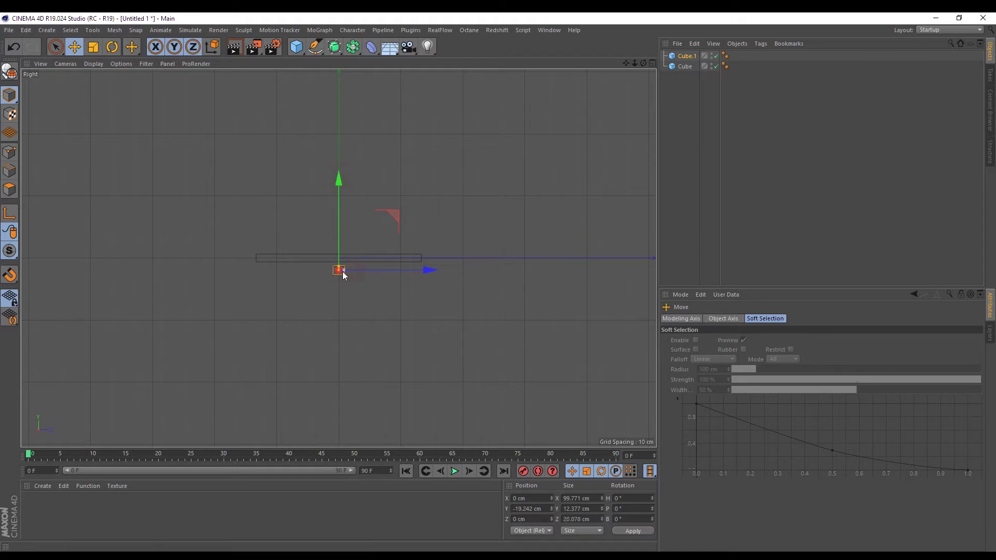
pyautogui.moveTo(342, 273); pyautogui.dragTo(338, 262)
pyautogui.moveTo(337, 189); pyautogui.dragTo(384, 232)
# Slide the leg toward one end of the slab and make it narrower.
pyautogui.press('F2')
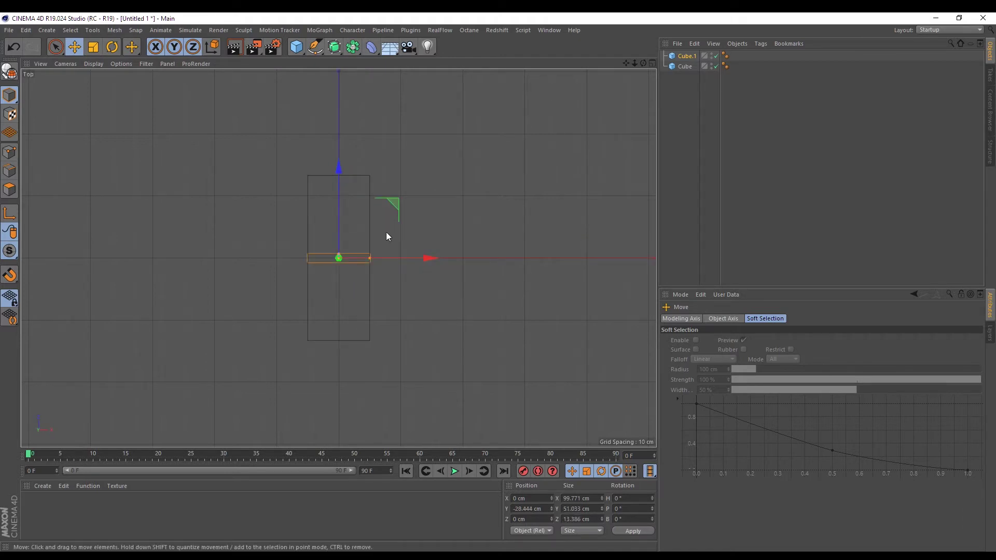
pyautogui.moveTo(337, 171); pyautogui.dragTo(365, 284)
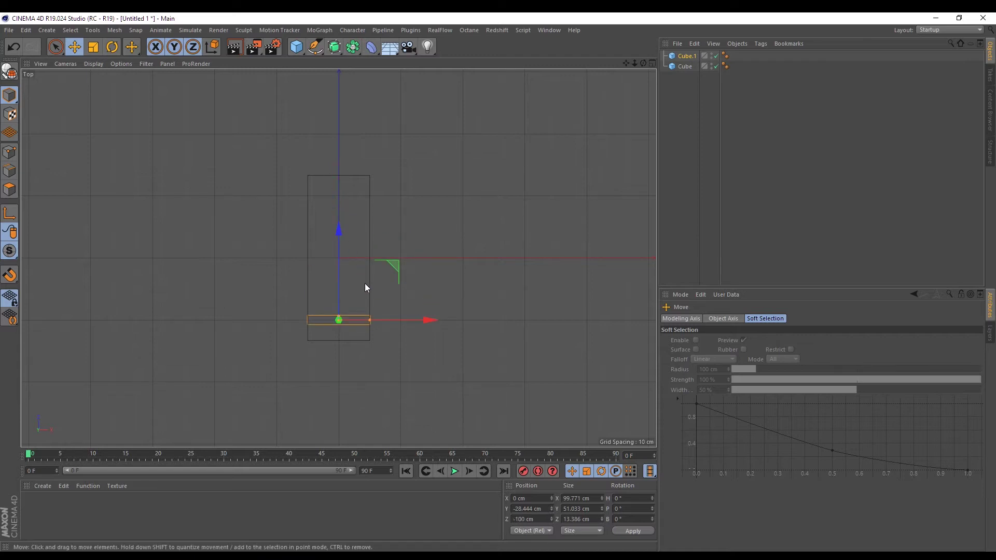
pyautogui.moveTo(368, 320)
pyautogui.mouseDown()
pyautogui.moveTo(340, 194)
pyautogui.moveTo(346, 107)
pyautogui.mouseUp()
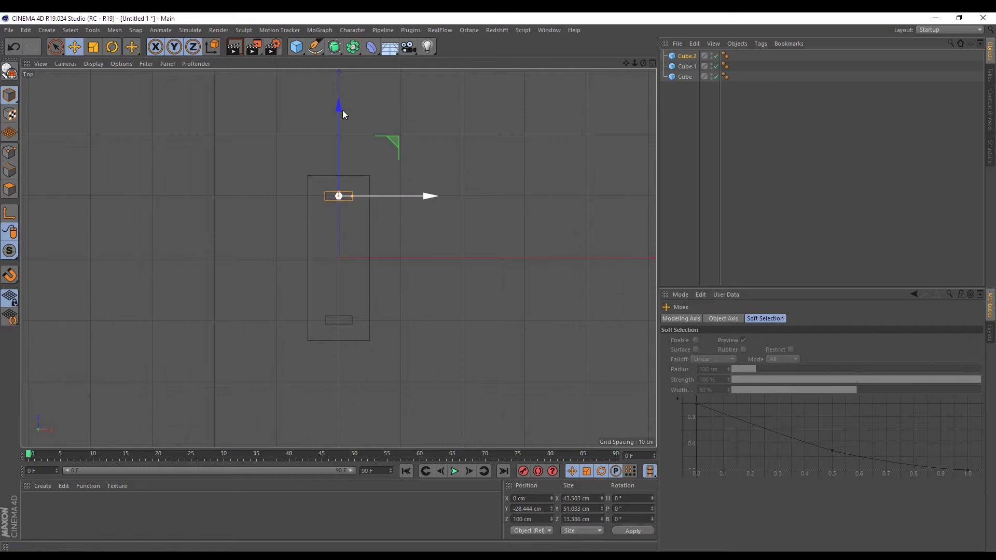
pyautogui.press('F1')
# Select both legs, undo the last leg change, and orbit around the bench.
pyautogui.click(293, 312)
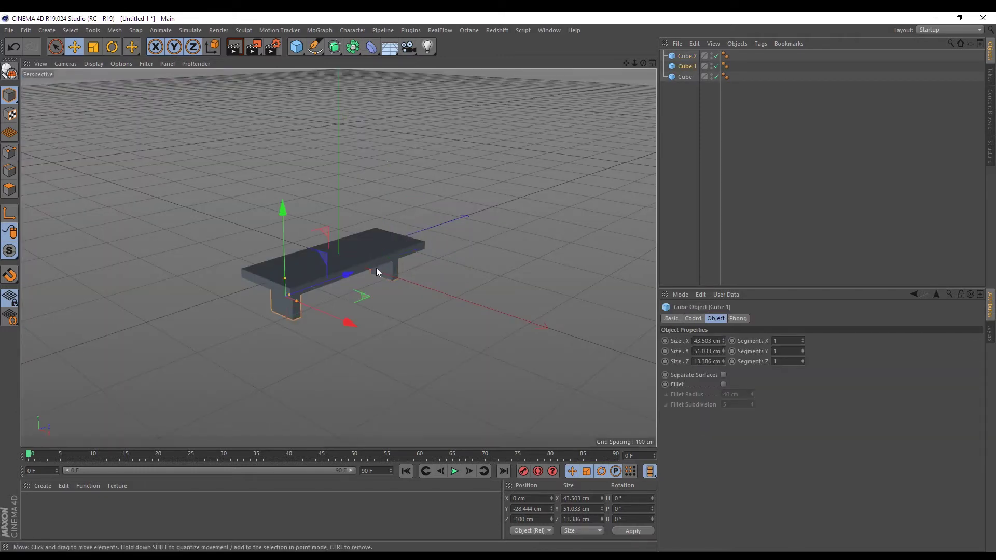
pyautogui.keyDown('shift'); pyautogui.click(384, 267); pyautogui.keyUp('shift')
pyautogui.click(402, 271)
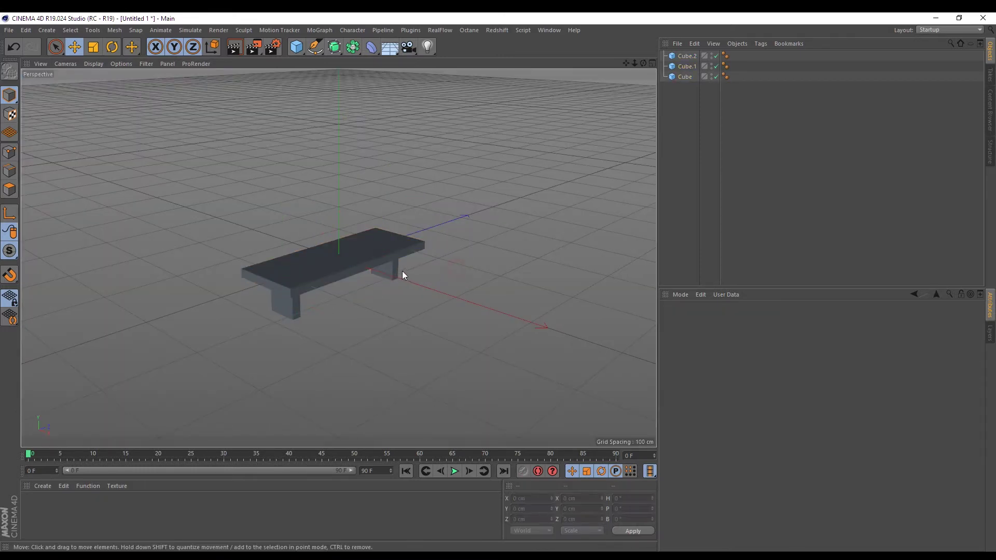
pyautogui.keyDown('shift'); pyautogui.click(282, 307); pyautogui.keyUp('shift')
pyautogui.hotkey('ctrl', 'z')
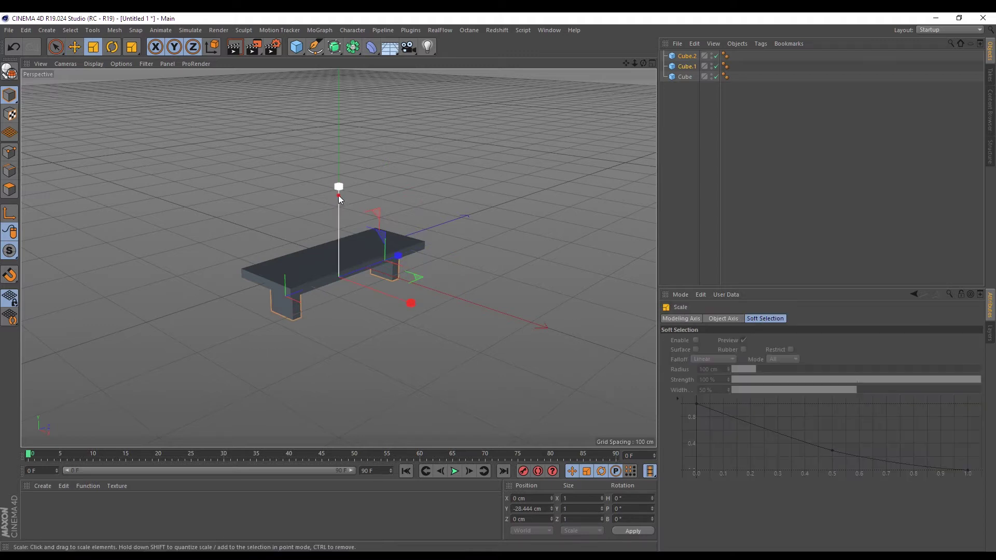
pyautogui.click(475, 171)
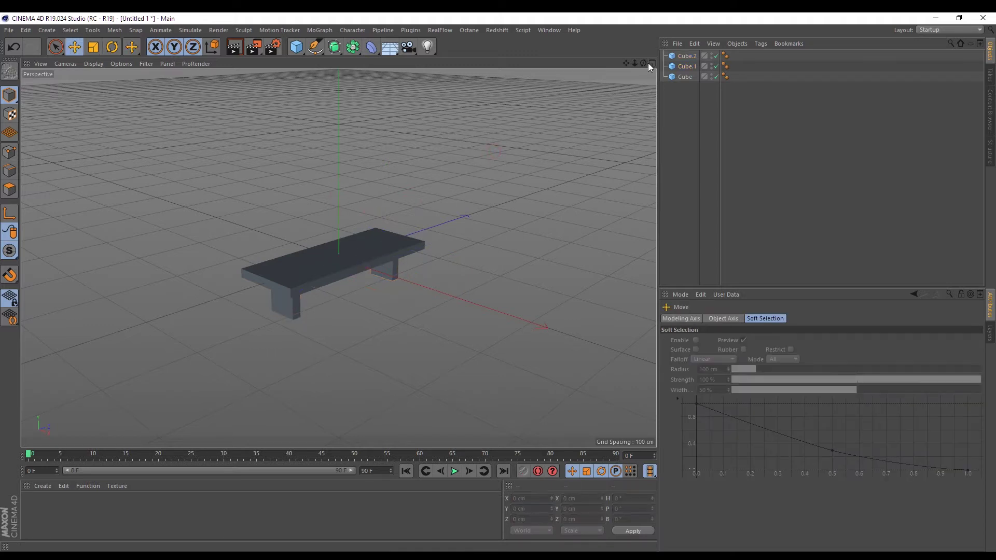
pyautogui.moveTo(643, 62); pyautogui.dragTo(612, 83)
pyautogui.moveTo(338, 257); pyautogui.dragTo(538, 161)
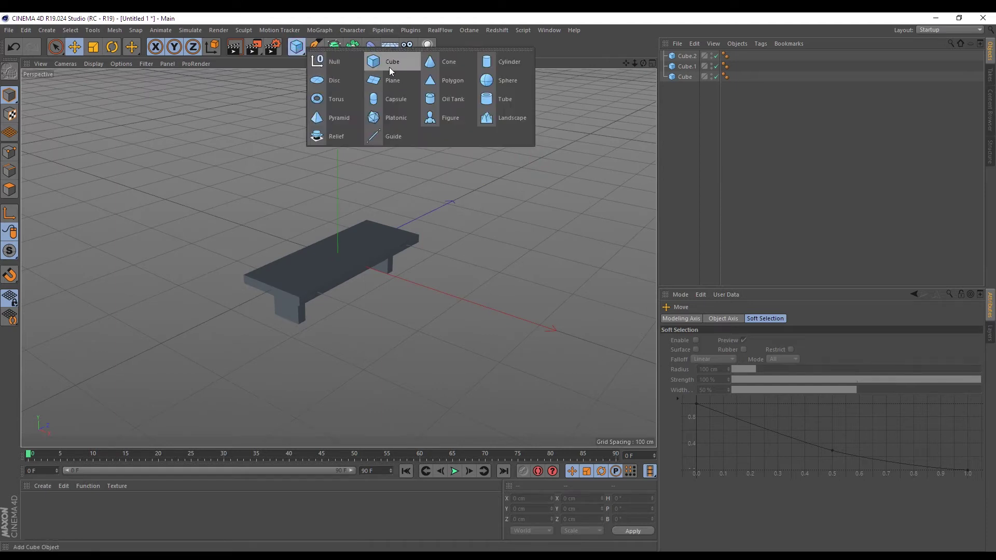
# Add a floor plane and lower it to Y -50 under the legs.
pyautogui.moveTo(298, 49); pyautogui.dragTo(389, 67)
pyautogui.press('F3')
pyautogui.moveTo(339, 169); pyautogui.dragTo(341, 203)
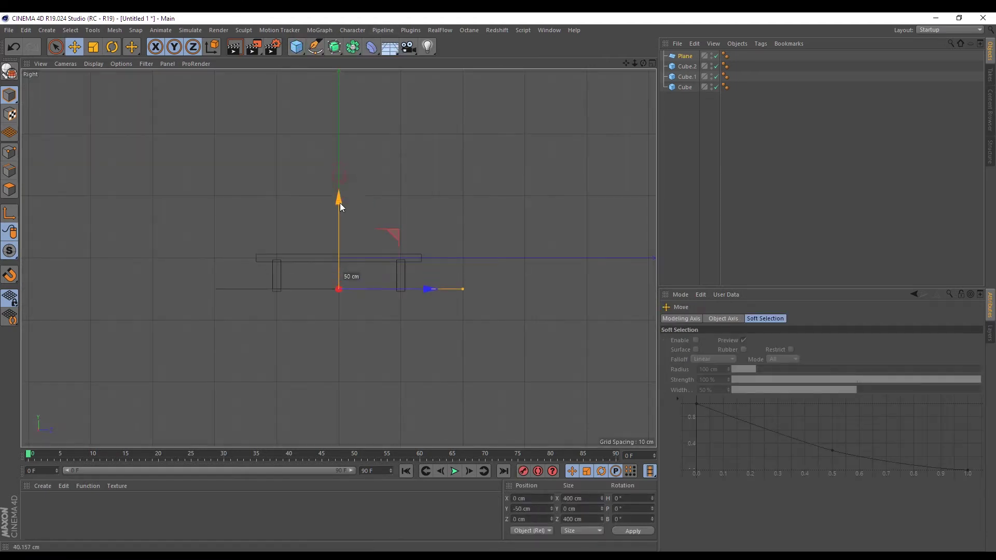
pyautogui.press('F1')
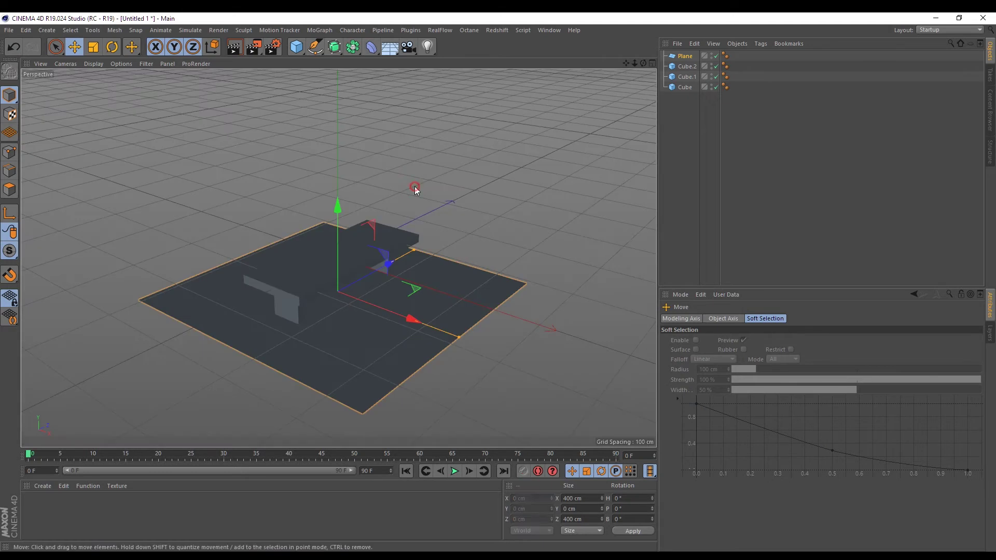
# Add a camera, view through it with Isometric projection, and zoom out.
pyautogui.click(415, 185)
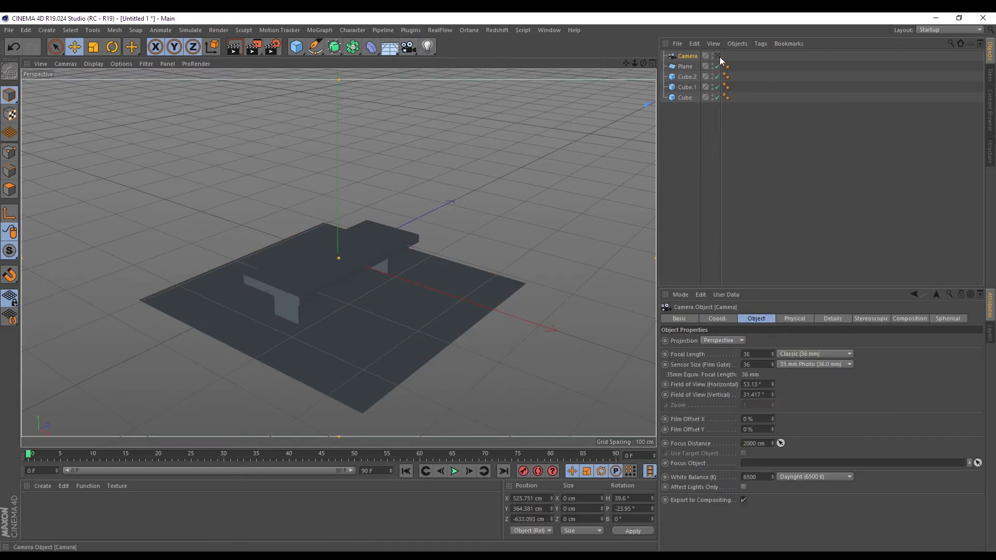
pyautogui.click(717, 56)
pyautogui.click(724, 342)
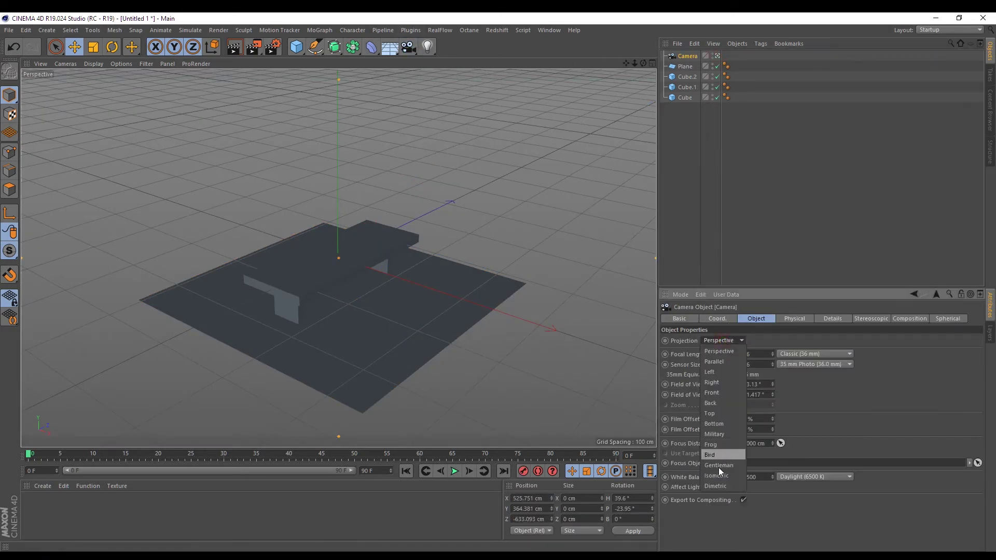
pyautogui.click(716, 476)
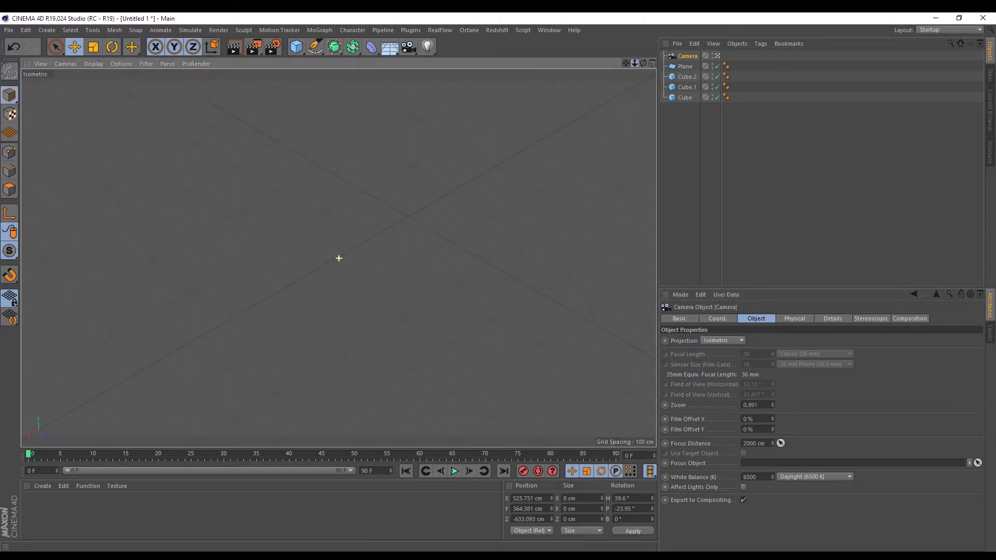
pyautogui.moveTo(634, 64); pyautogui.dragTo(626, 63)
pyautogui.scroll(1, 467, 290)
pyautogui.scroll(2, 432, 290)
pyautogui.scroll(3, 371, 217)
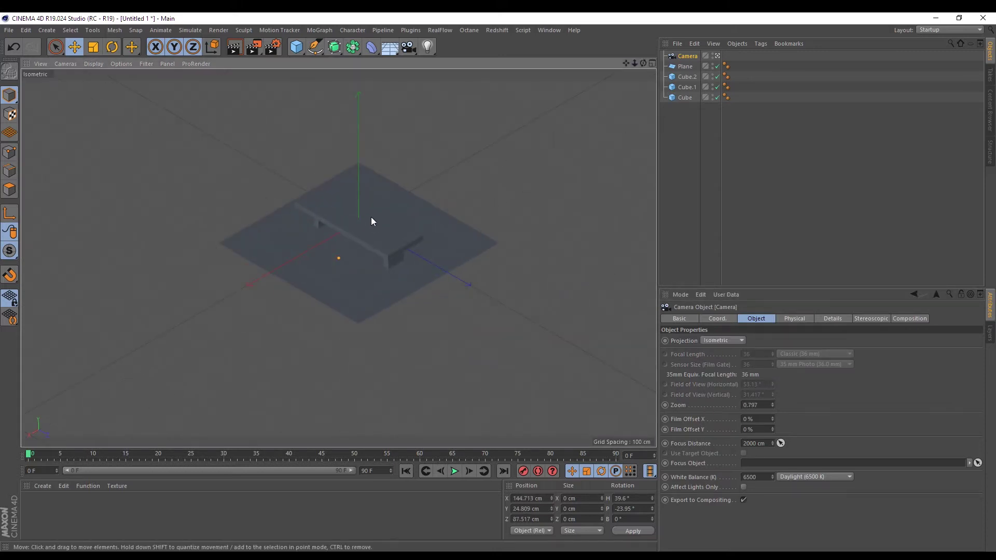
pyautogui.scroll(2, 371, 217)
# Switch the viewport display to Gouraud Shading (Lines).
pyautogui.click(96, 62)
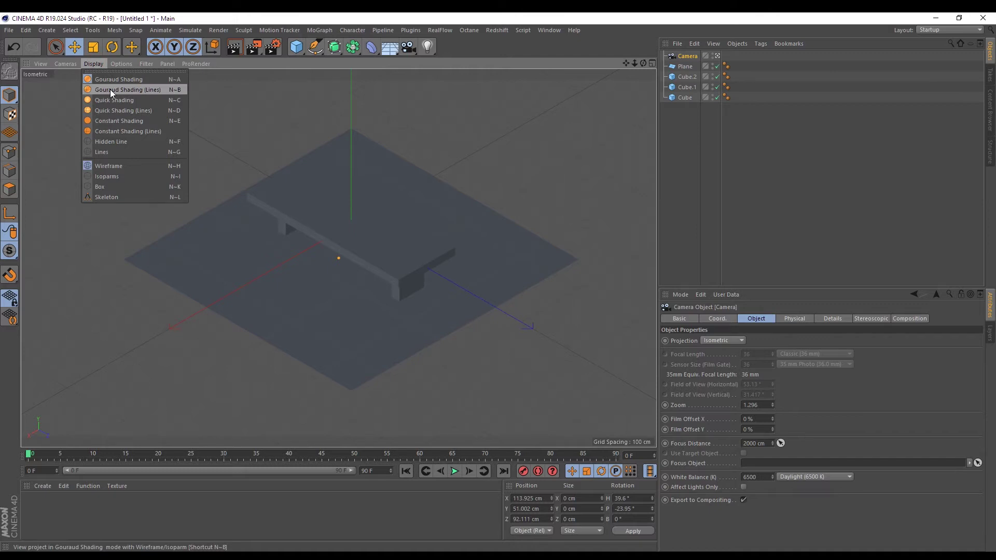
pyautogui.click(110, 89)
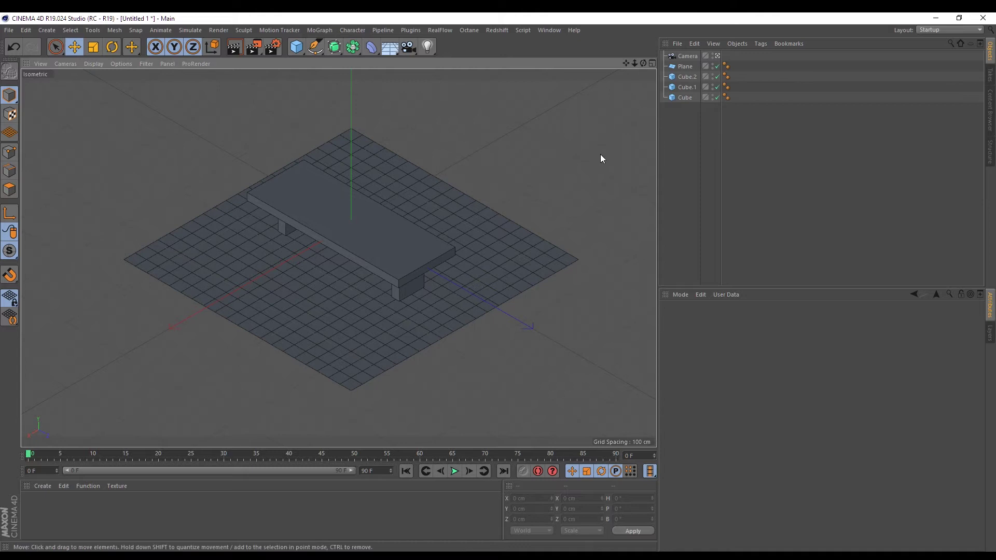
pyautogui.click(378, 157)
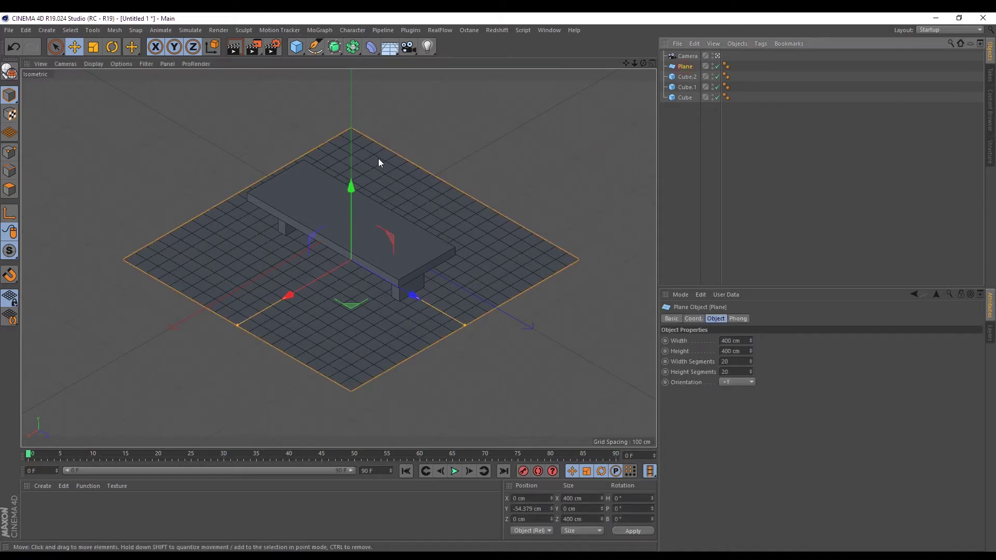
pyautogui.click(337, 104)
pyautogui.click(296, 48)
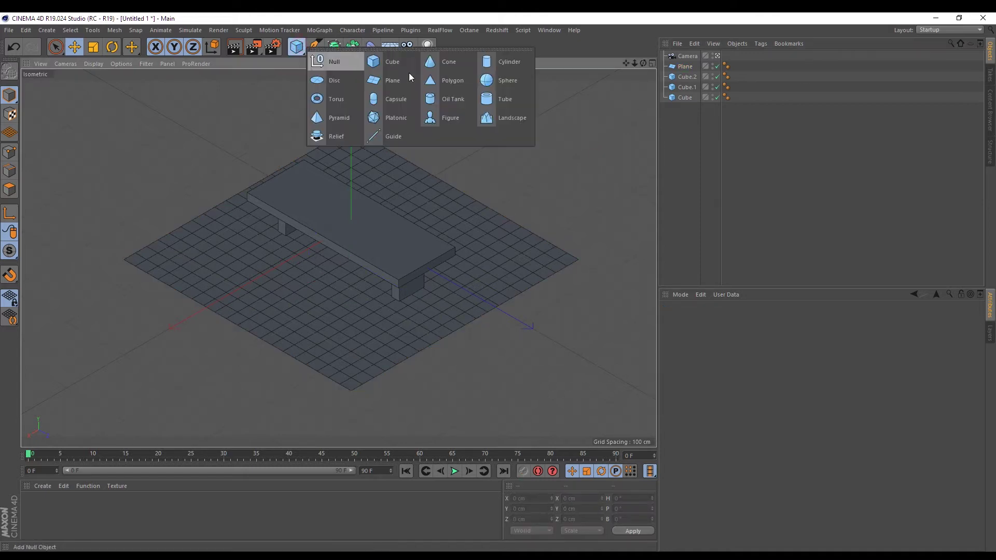
# Add a cylinder, shrink it into a thin post, and place it beyond the bench end.
pyautogui.click(501, 64)
pyautogui.moveTo(327, 174)
pyautogui.mouseDown()
pyautogui.moveTo(353, 138)
pyautogui.moveTo(349, 120)
pyautogui.mouseUp()
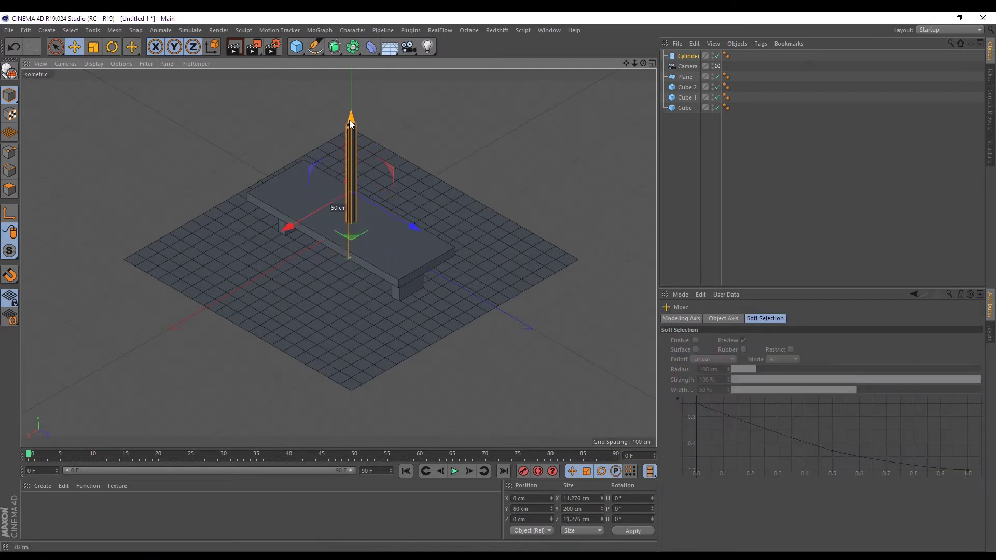
pyautogui.press('F2')
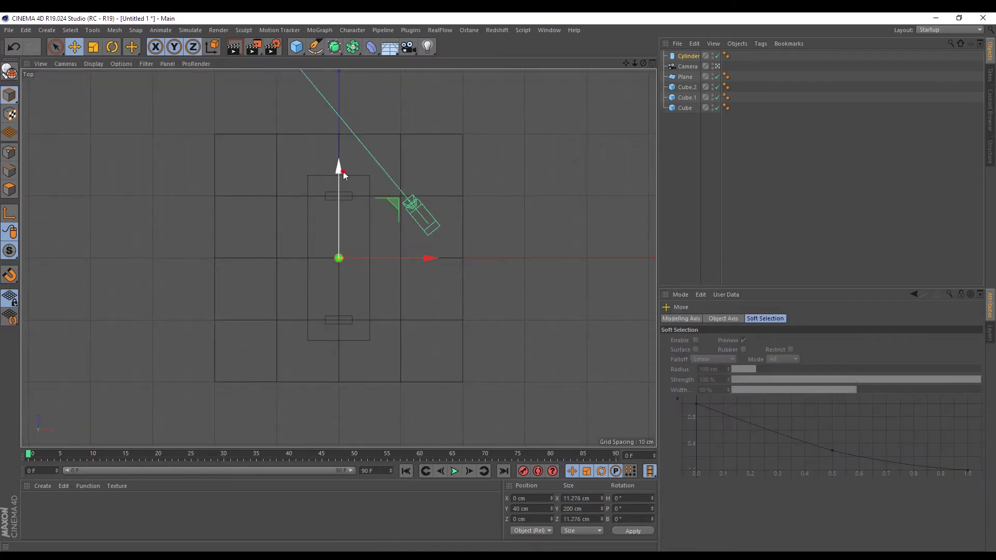
pyautogui.moveTo(343, 171); pyautogui.dragTo(342, 239)
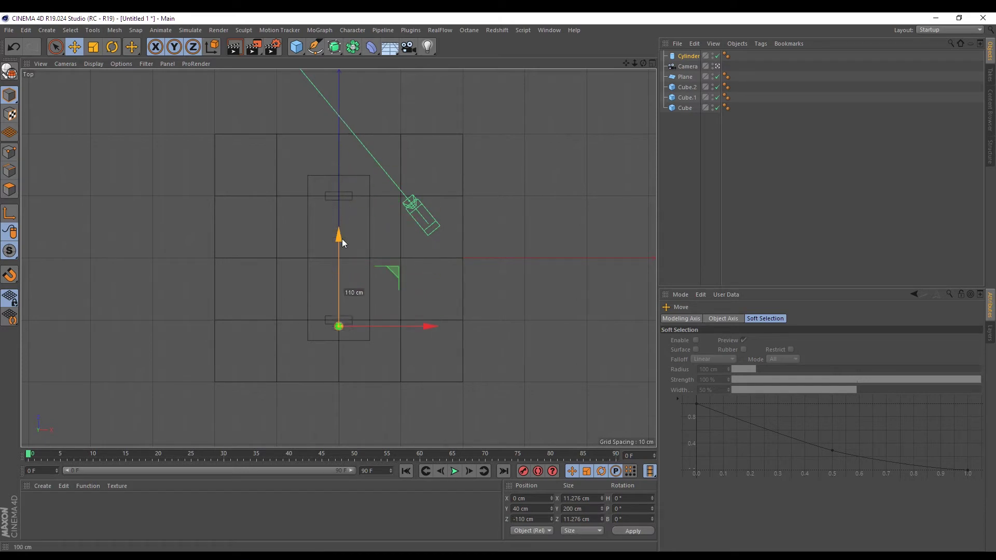
pyautogui.moveTo(427, 325)
pyautogui.mouseDown()
pyautogui.moveTo(366, 325)
pyautogui.moveTo(495, 325)
pyautogui.mouseUp()
pyautogui.press('F1')
pyautogui.press('F2')
pyautogui.press('F1')
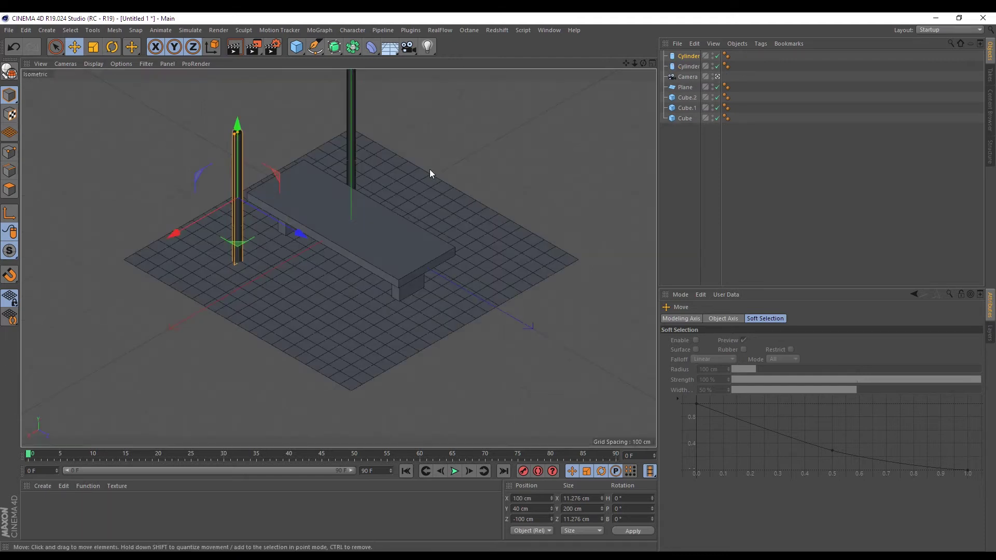
# Give both post cylinders 7 rotation segments and scale them thinner and shorter.
pyautogui.keyDown('shift'); pyautogui.click(685, 56); pyautogui.keyUp('shift')
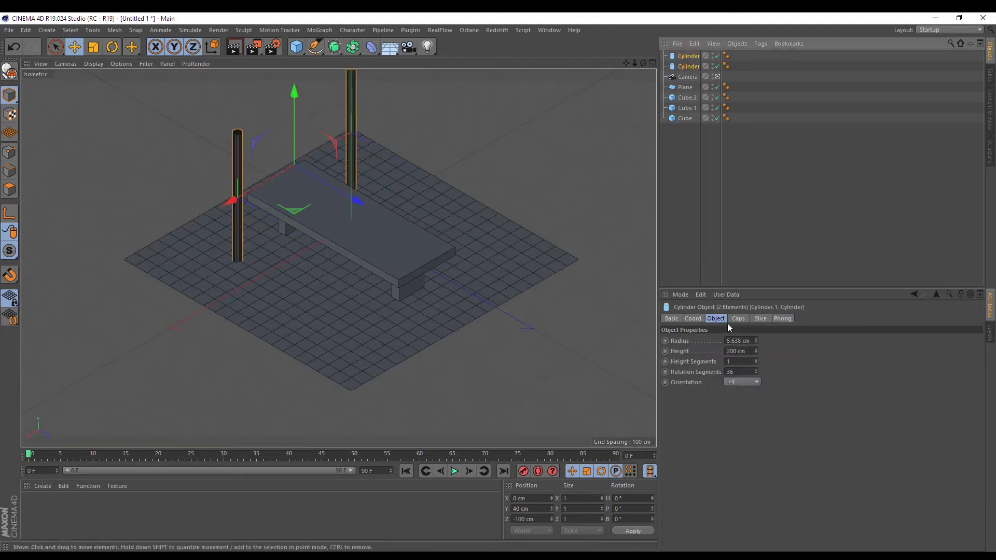
pyautogui.doubleClick(735, 371)
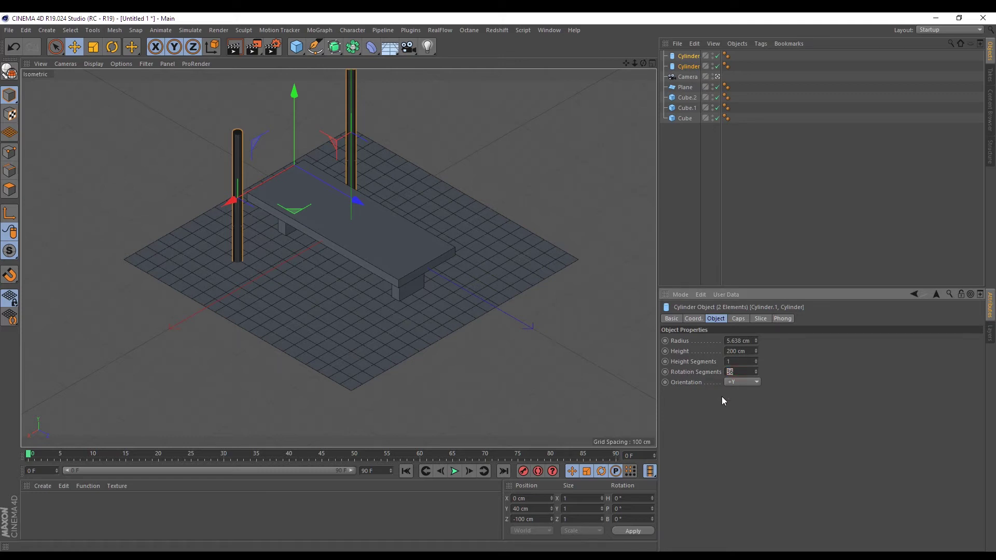
pyautogui.write('7')
pyautogui.press('Return')
pyautogui.press('t')
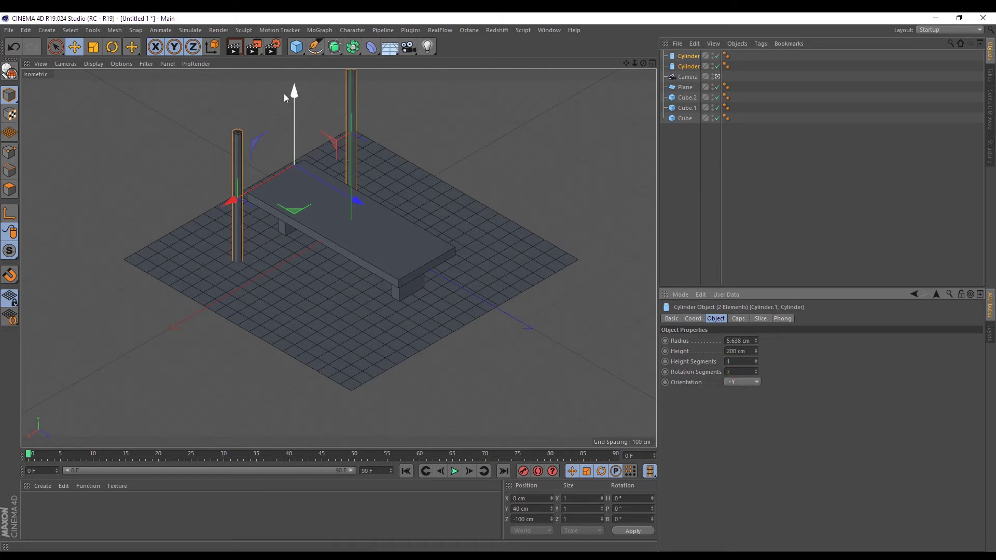
pyautogui.moveTo(289, 92)
pyautogui.mouseDown()
pyautogui.moveTo(279, 226)
pyautogui.moveTo(319, 115)
pyautogui.moveTo(292, 122)
pyautogui.mouseUp()
# Select and deselect each post in turn to check them.
pyautogui.click(821, 193)
pyautogui.press('e')
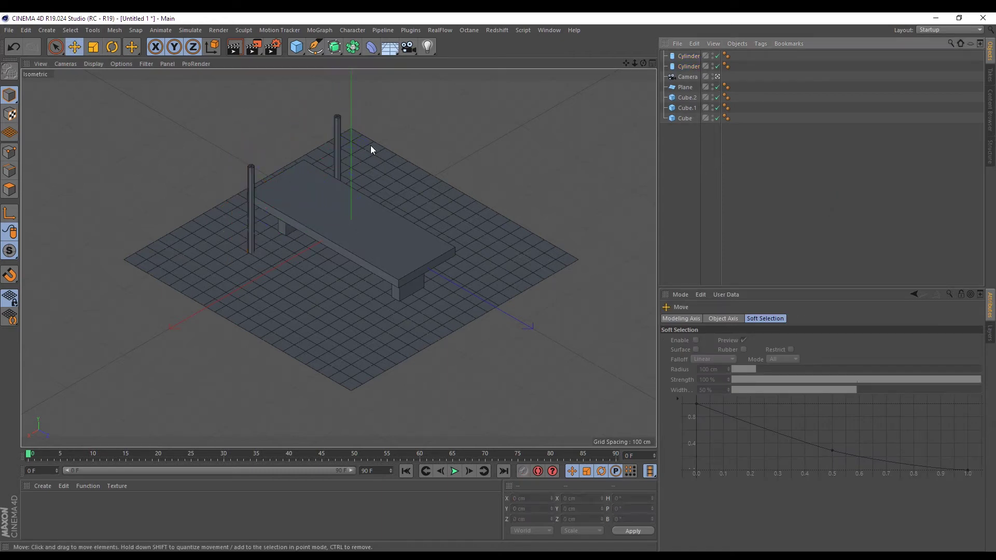
pyautogui.click(337, 139)
pyautogui.keyDown('shift'); pyautogui.click(252, 193); pyautogui.keyUp('shift')
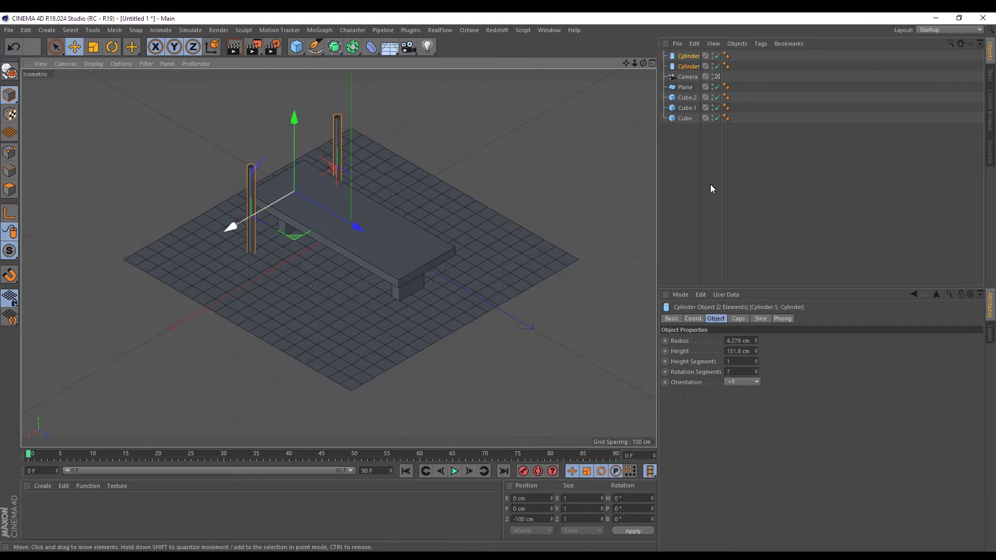
pyautogui.click(808, 181)
pyautogui.click(254, 195)
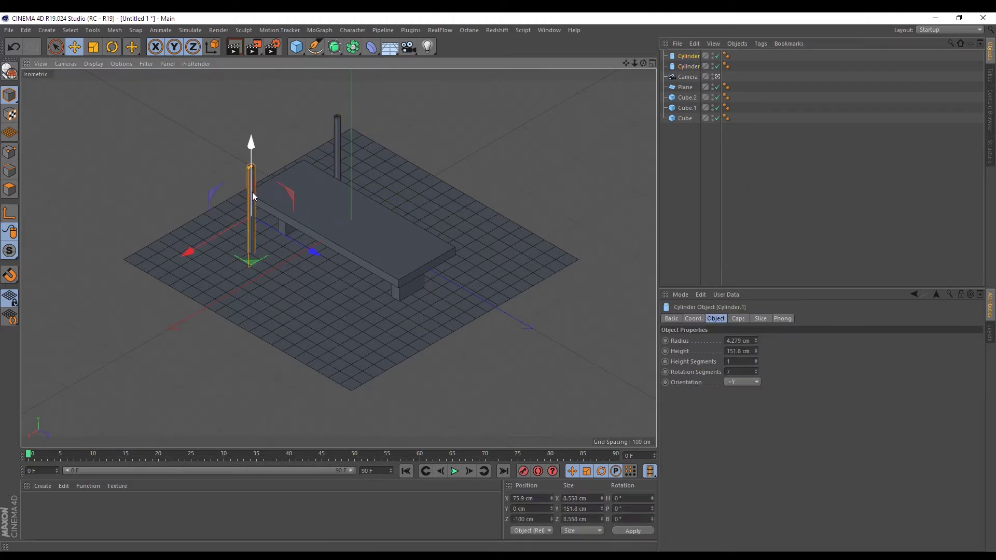
pyautogui.click(761, 149)
pyautogui.click(688, 67)
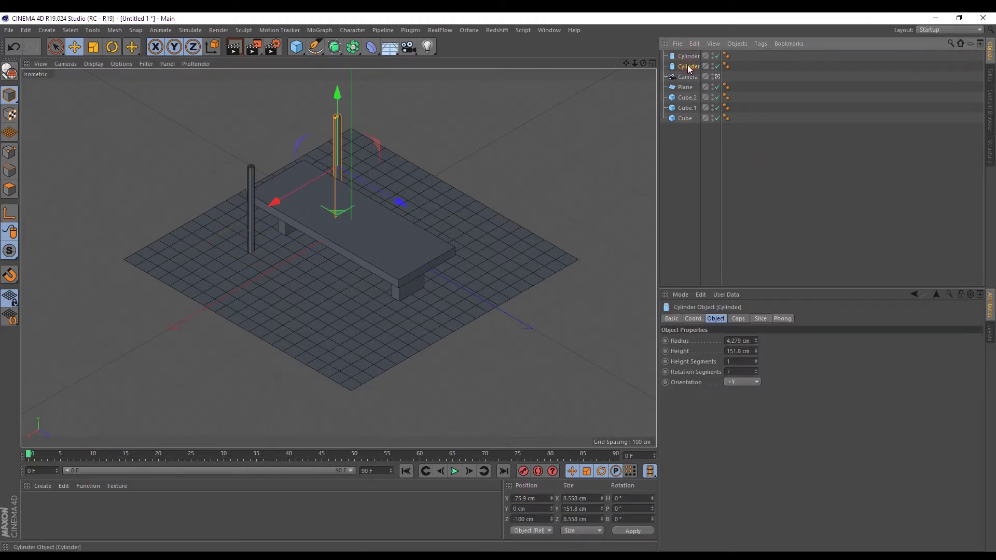
pyautogui.click(711, 160)
# Add a cube as a 15.8 × 6.8 × 15.8 cm block and position blocks on both posts.
pyautogui.moveTo(303, 48); pyautogui.dragTo(386, 63)
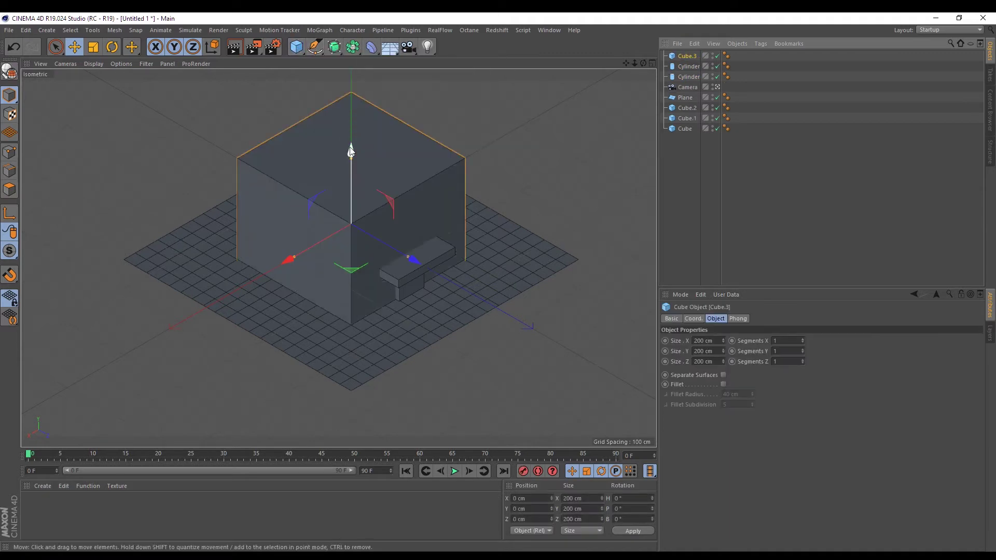
pyautogui.press('F2')
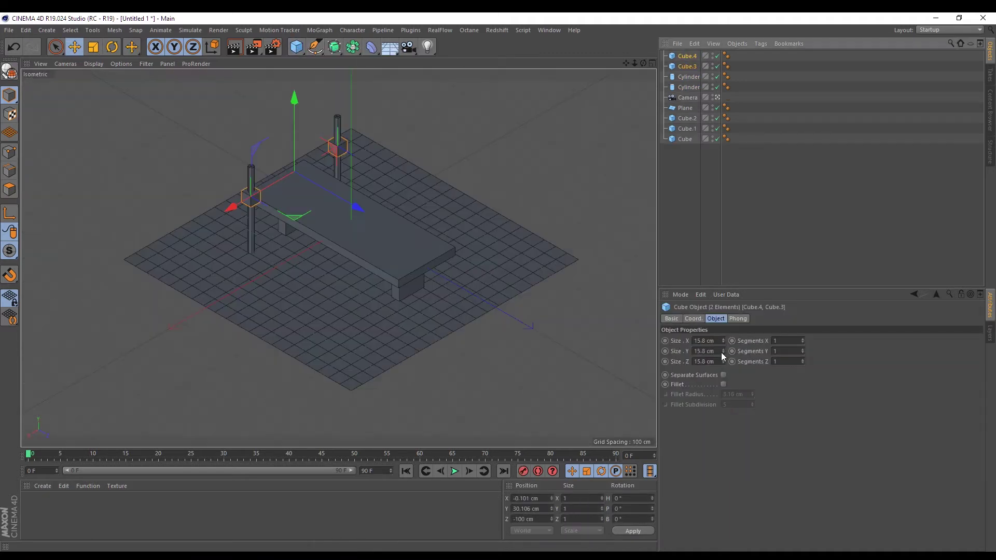
pyautogui.click(729, 196)
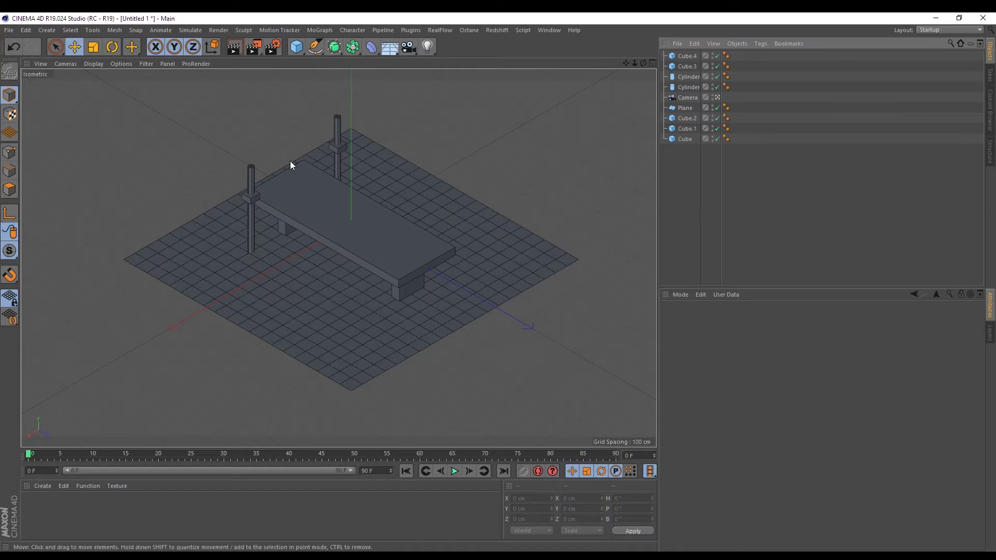
pyautogui.click(251, 196)
pyautogui.keyDown('shift'); pyautogui.click(338, 147); pyautogui.keyUp('shift')
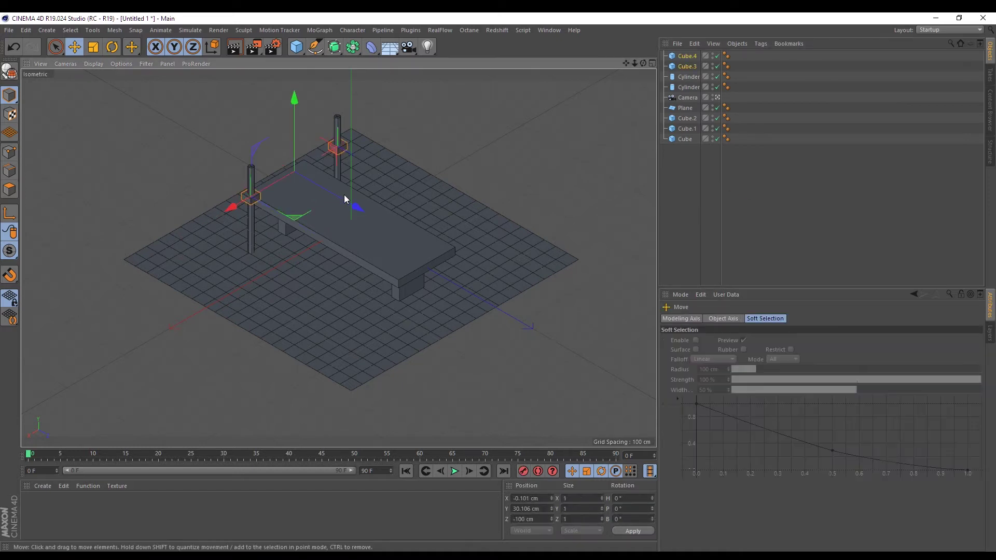
pyautogui.moveTo(348, 207); pyautogui.dragTo(354, 211)
# Duplicate the left post and rotate the copy -90° to lie horizontally.
pyautogui.click(759, 218)
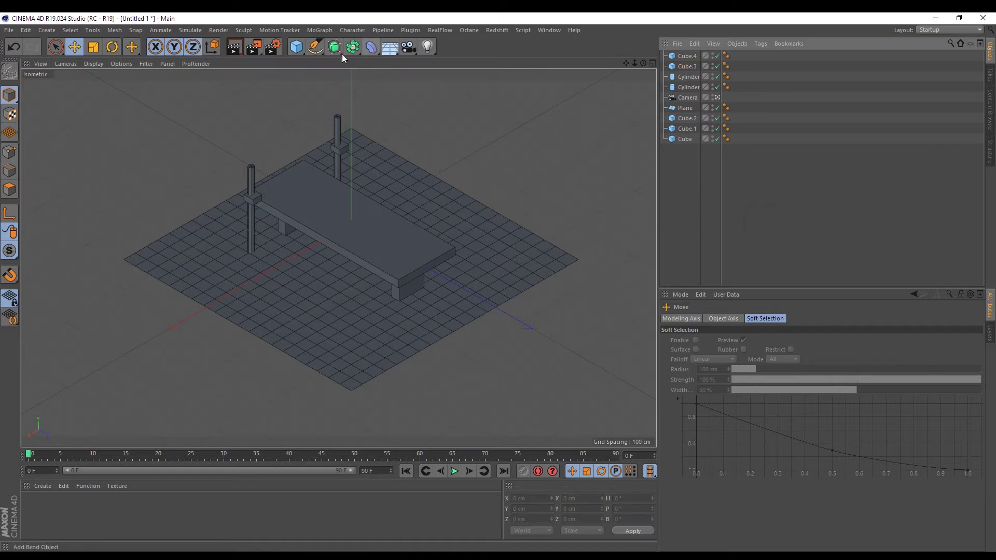
pyautogui.click(251, 178)
pyautogui.hotkey('ctrl', 'c')
pyautogui.hotkey('ctrl', 'v')
pyautogui.press('r')
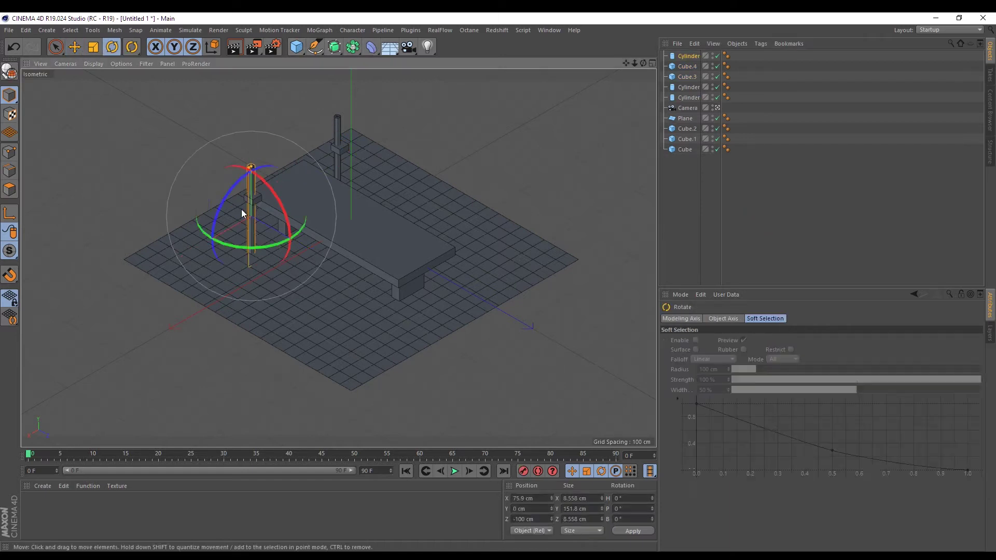
pyautogui.moveTo(231, 198); pyautogui.dragTo(269, 192)
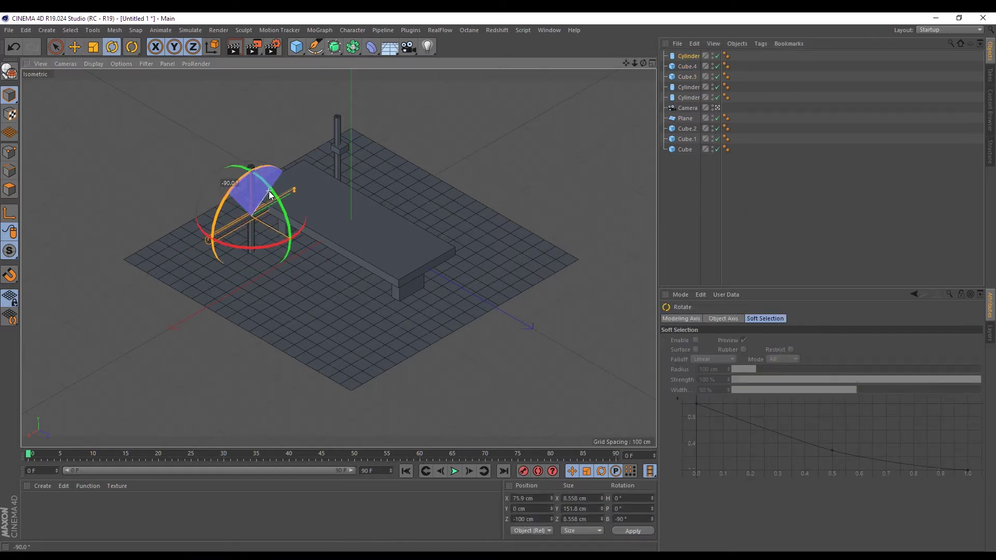
# Centre the bar between the posts on the rests and thin it to about 5.257 cm.
pyautogui.press('e')
pyautogui.press('F2')
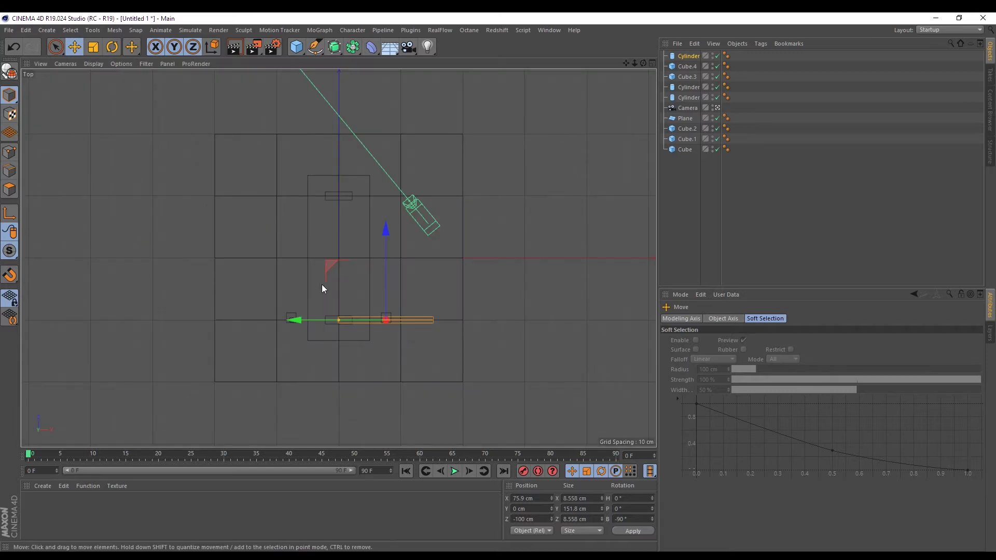
pyautogui.moveTo(312, 328); pyautogui.dragTo(259, 326)
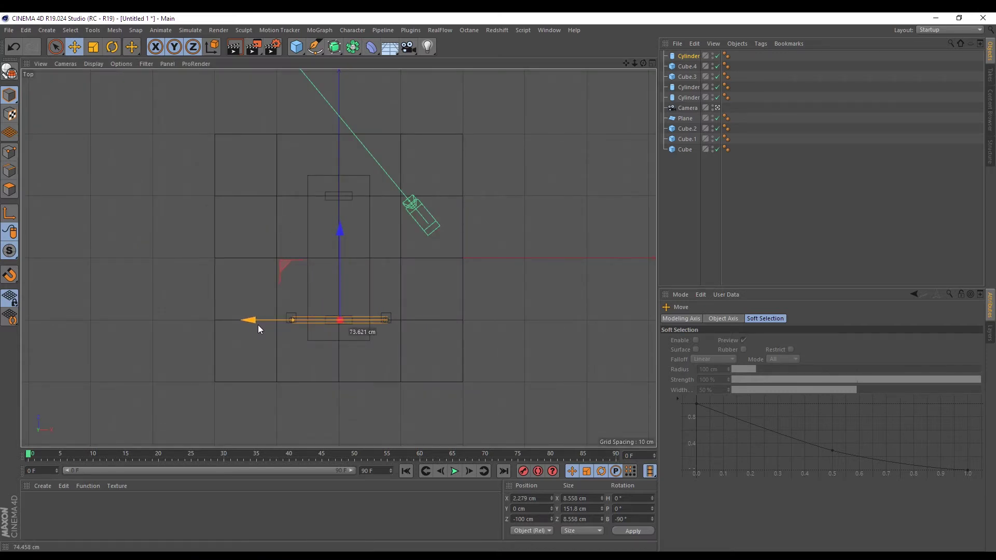
pyautogui.press('F3')
pyautogui.moveTo(262, 214); pyautogui.dragTo(276, 120)
pyautogui.moveTo(360, 206); pyautogui.dragTo(381, 207)
pyautogui.press('F1')
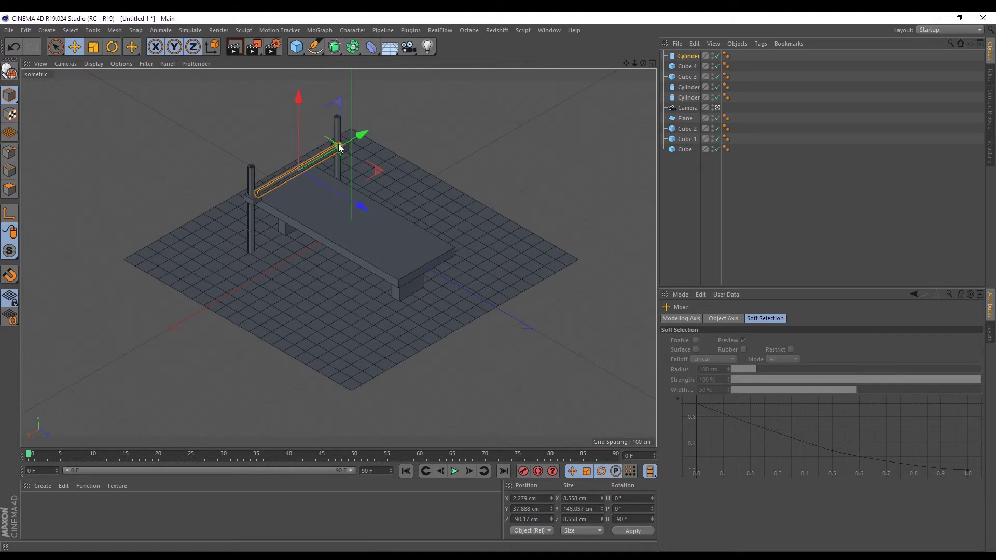
pyautogui.moveTo(342, 145); pyautogui.dragTo(347, 149)
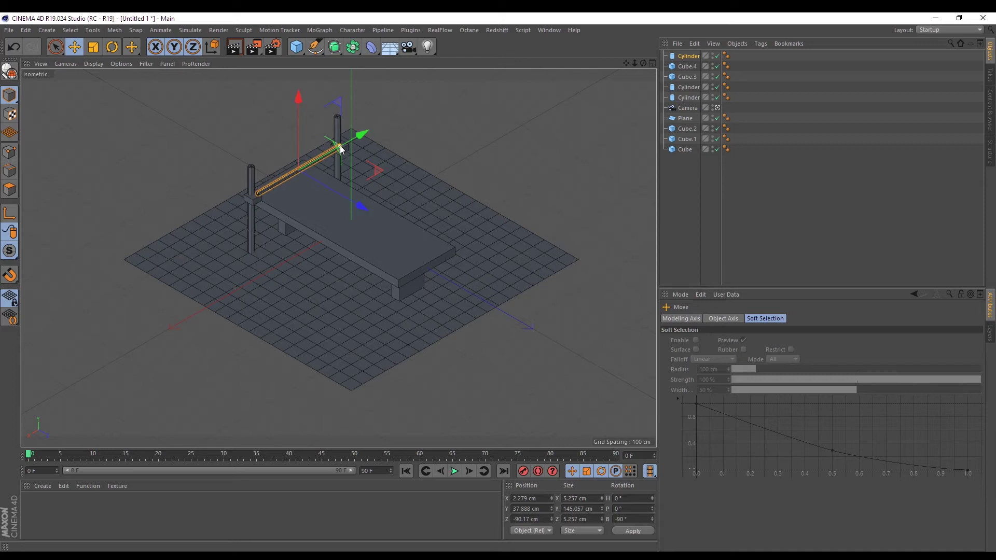
# Duplicate the barbell, slide the copy outward, and shorten it into a collar.
pyautogui.click(797, 219)
pyautogui.click(688, 56)
pyautogui.hotkey('ctrl', 'c')
pyautogui.hotkey('ctrl', 'v')
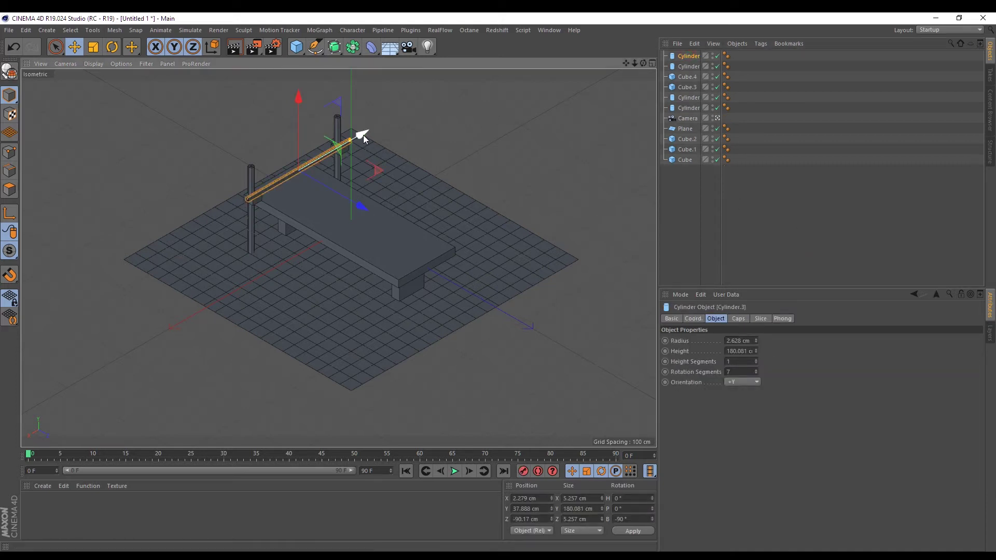
pyautogui.moveTo(363, 135); pyautogui.dragTo(219, 217)
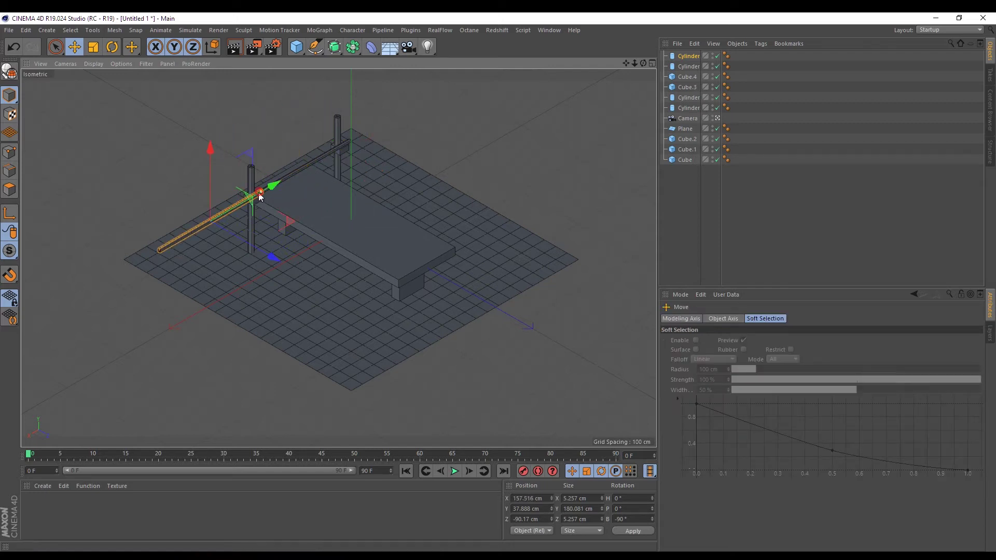
pyautogui.moveTo(261, 192); pyautogui.dragTo(317, 167)
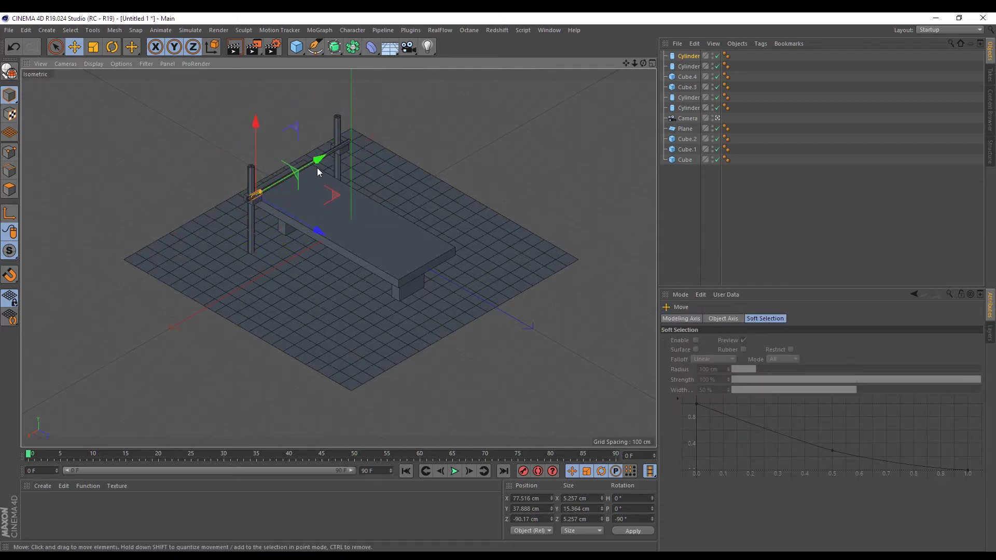
# Set the collar radius to 4.628 cm and flatten it into a thin ring.
pyautogui.press('F3')
pyautogui.press('F2')
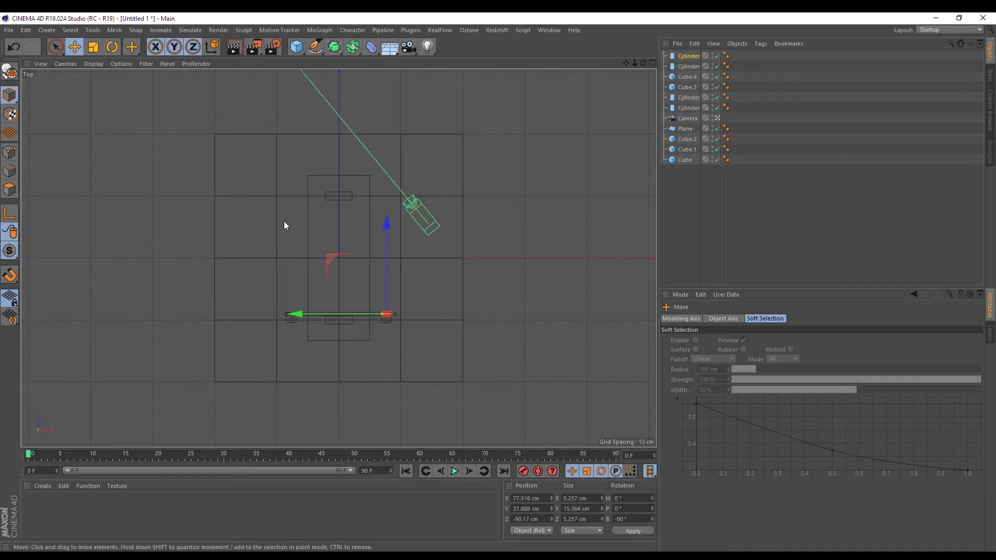
pyautogui.scroll(3, 389, 328)
pyautogui.scroll(3, 391, 350)
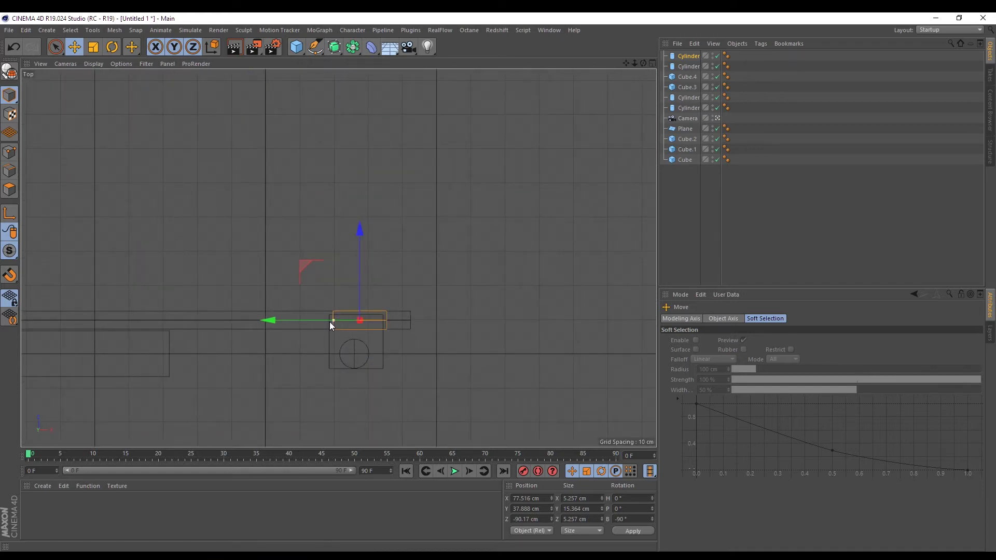
pyautogui.click(683, 57)
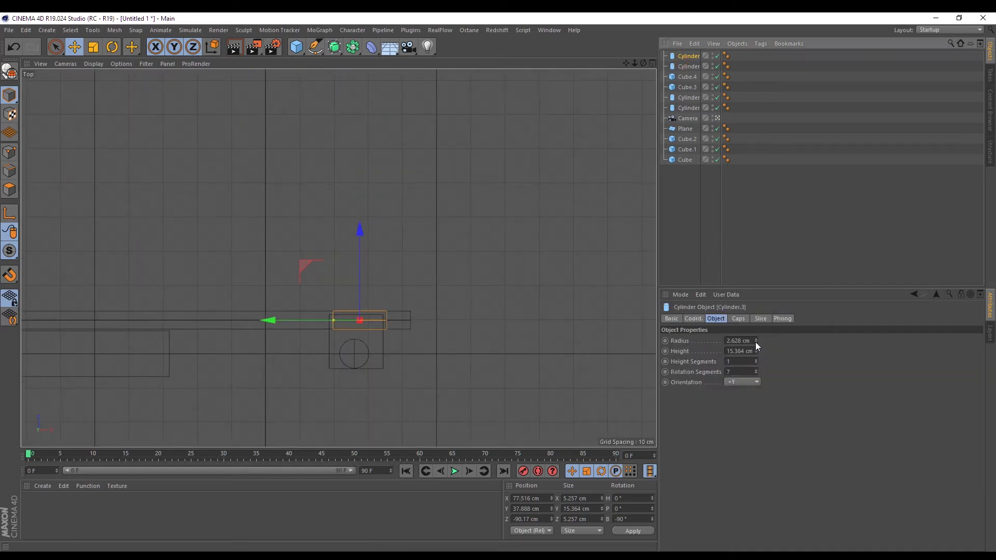
pyautogui.moveTo(756, 341); pyautogui.dragTo(756, 332)
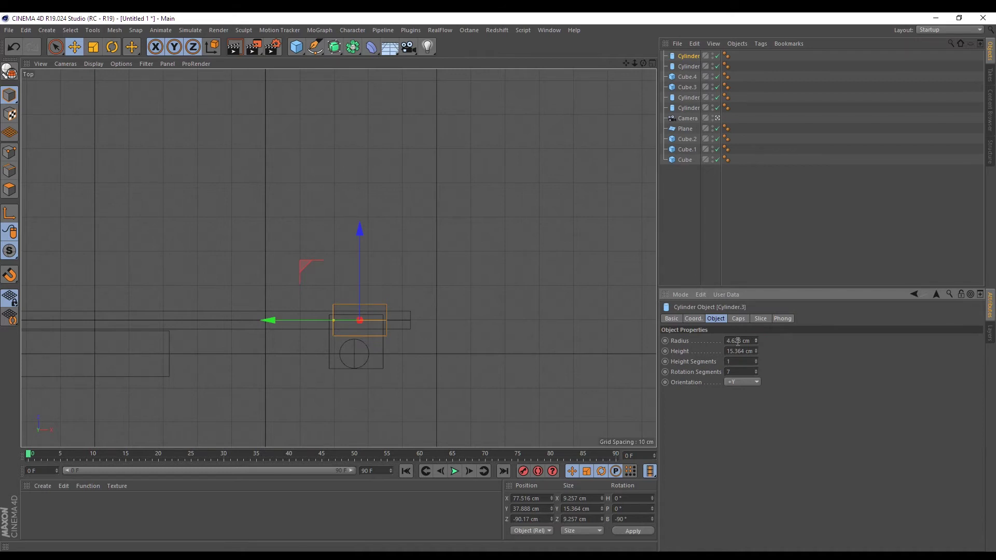
pyautogui.press('F1')
pyautogui.scroll(3, 253, 201)
pyautogui.scroll(3, 251, 197)
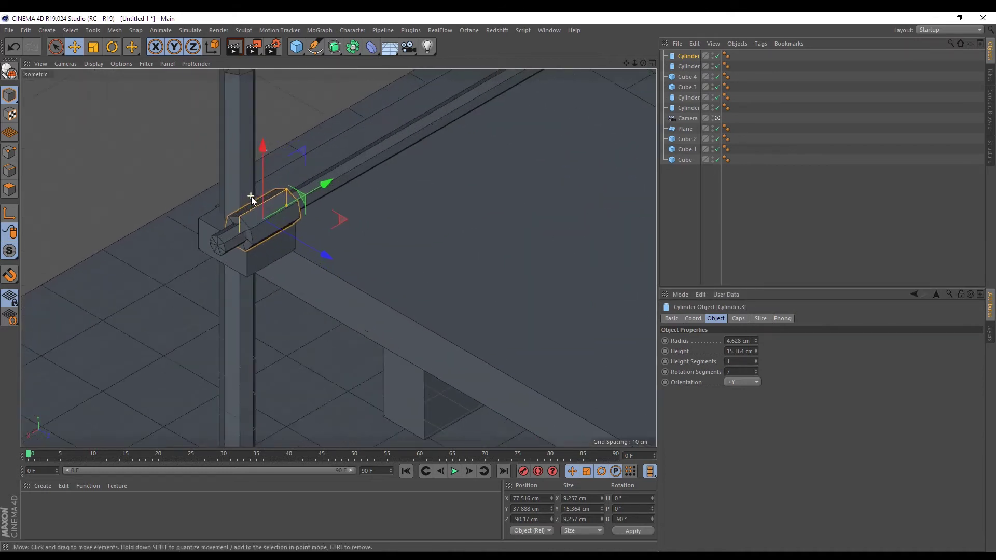
pyautogui.press('e')
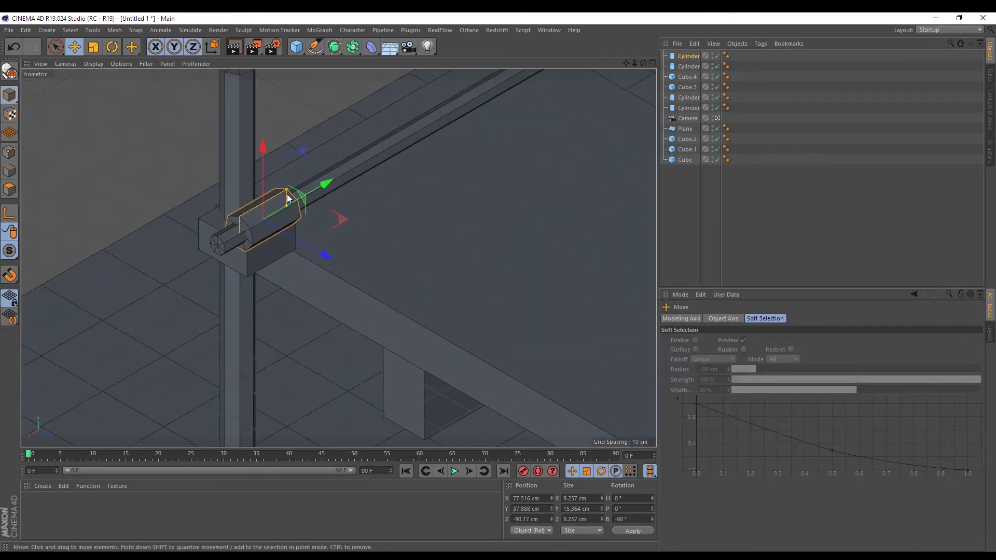
pyautogui.moveTo(336, 189); pyautogui.dragTo(365, 164)
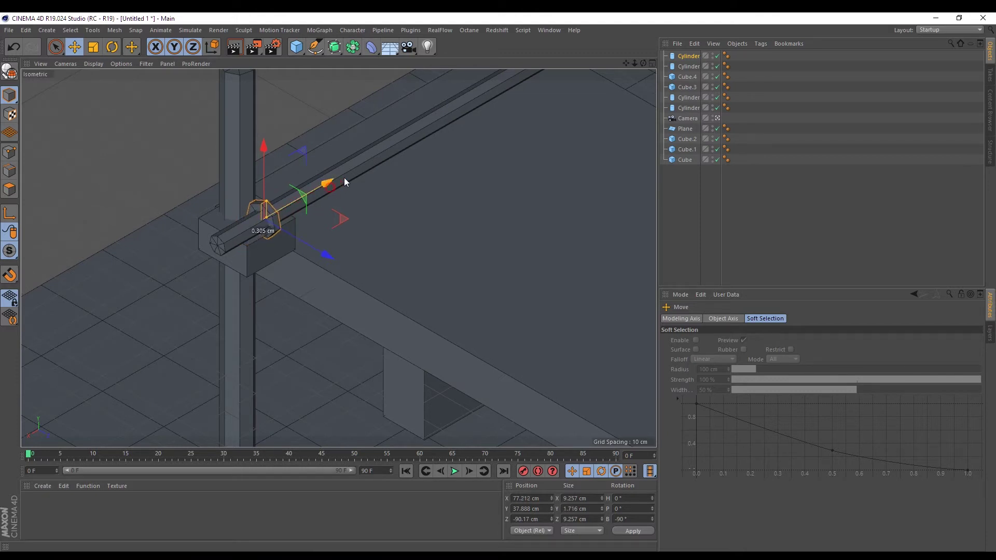
# Place a copy of the collar at the opposite end of the bar.
pyautogui.scroll(-5, 309, 194)
pyautogui.press('F2')
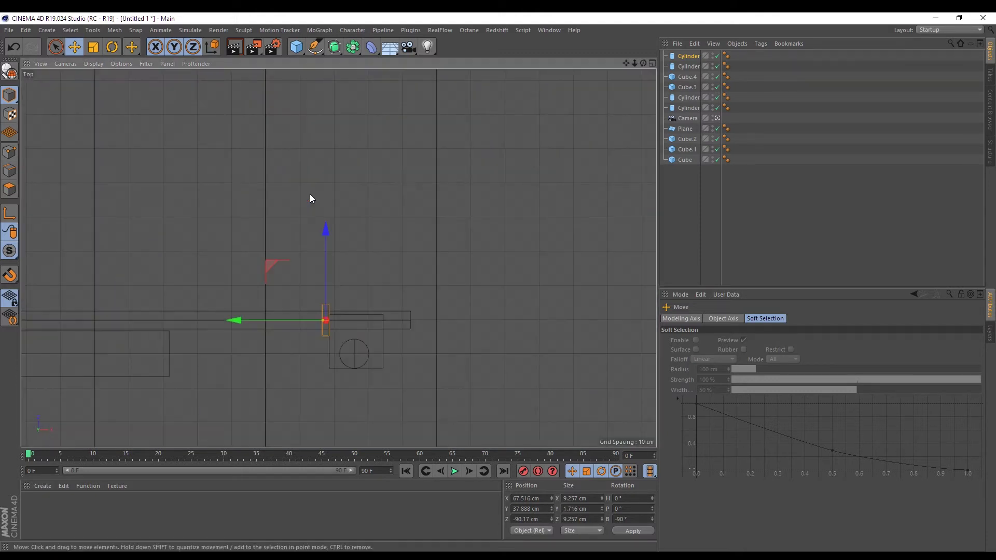
pyautogui.scroll(3, 256, 312)
pyautogui.moveTo(207, 318); pyautogui.dragTo(65, 323)
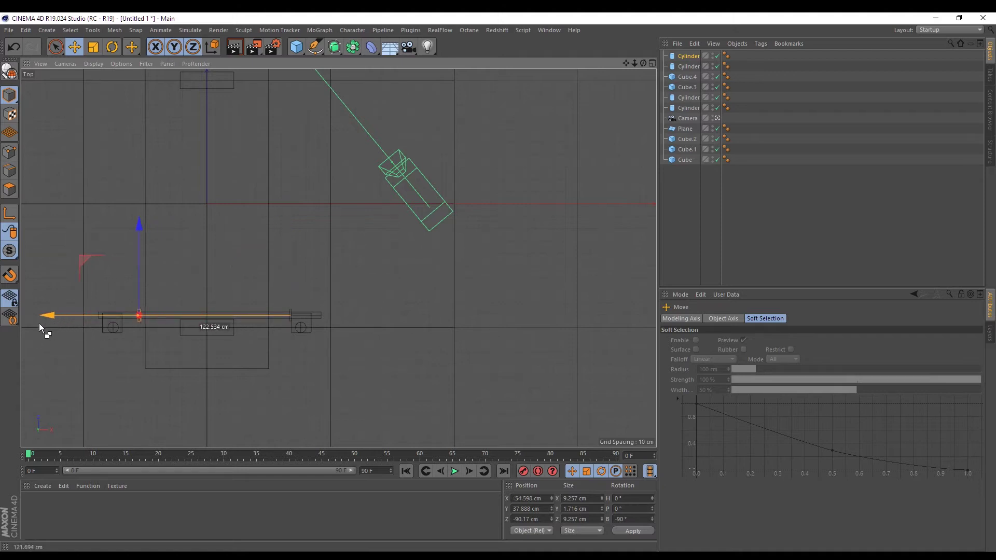
pyautogui.moveTo(64, 322); pyautogui.dragTo(40, 325)
# Group the barbell and both collars under a new Null.
pyautogui.press('F1')
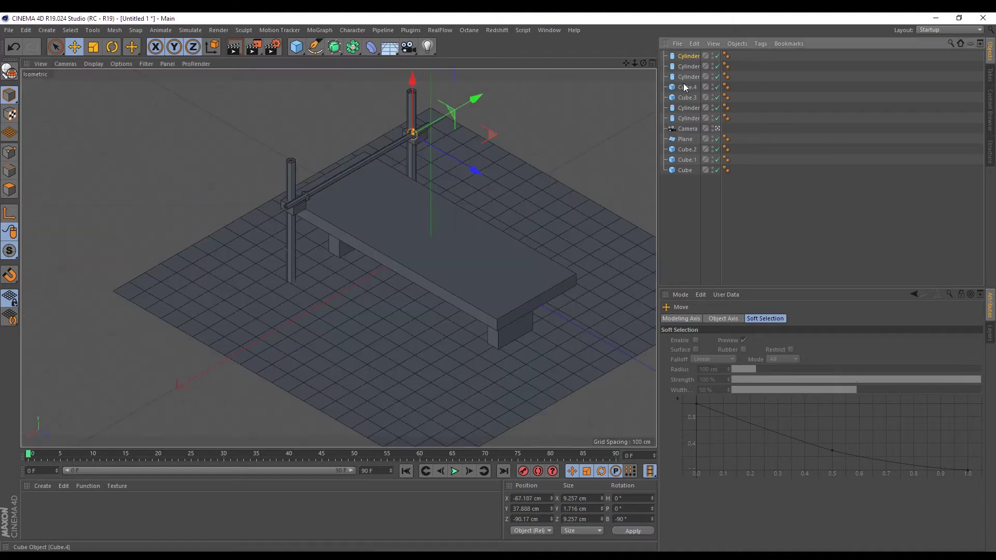
pyautogui.keyDown('shift'); pyautogui.click(687, 77); pyautogui.keyUp('shift')
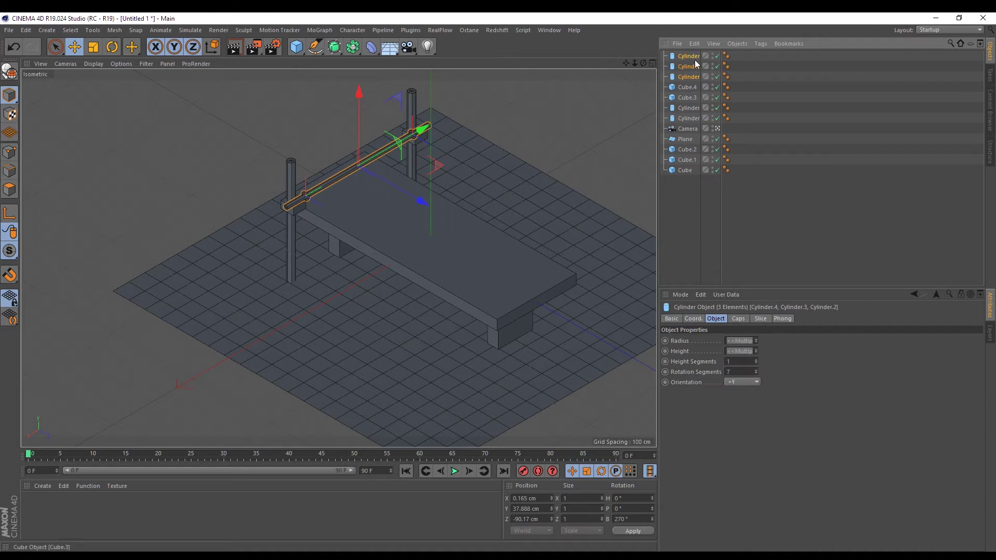
pyautogui.rightClick(686, 57)
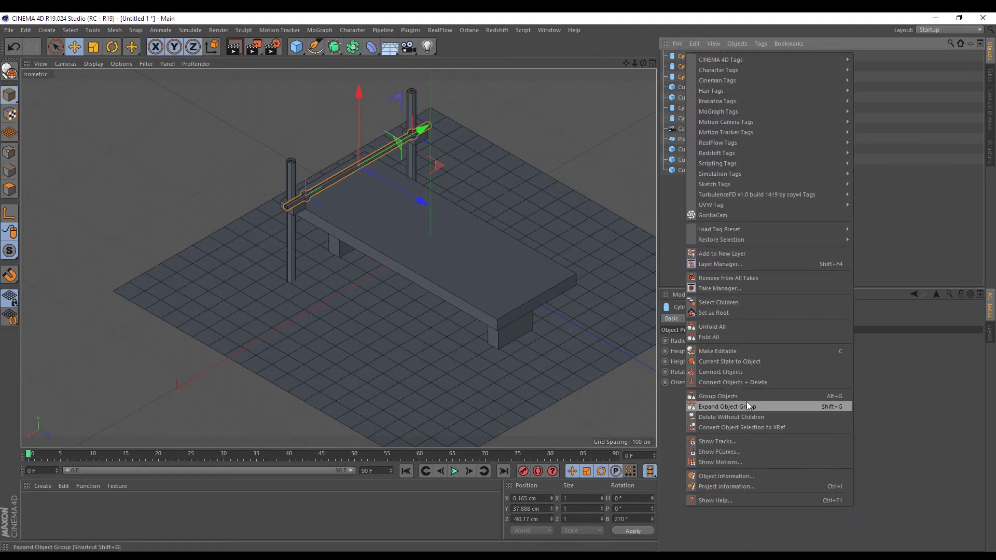
pyautogui.click(745, 395)
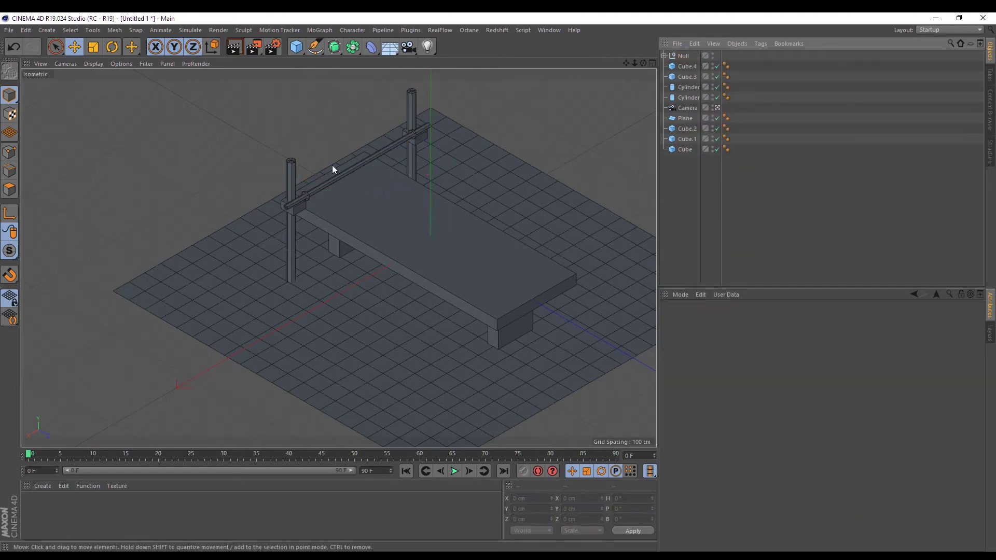
# Scale the grouped rod slightly longer across the rack.
pyautogui.click(332, 182)
pyautogui.press('t')
pyautogui.moveTo(422, 202); pyautogui.dragTo(493, 165)
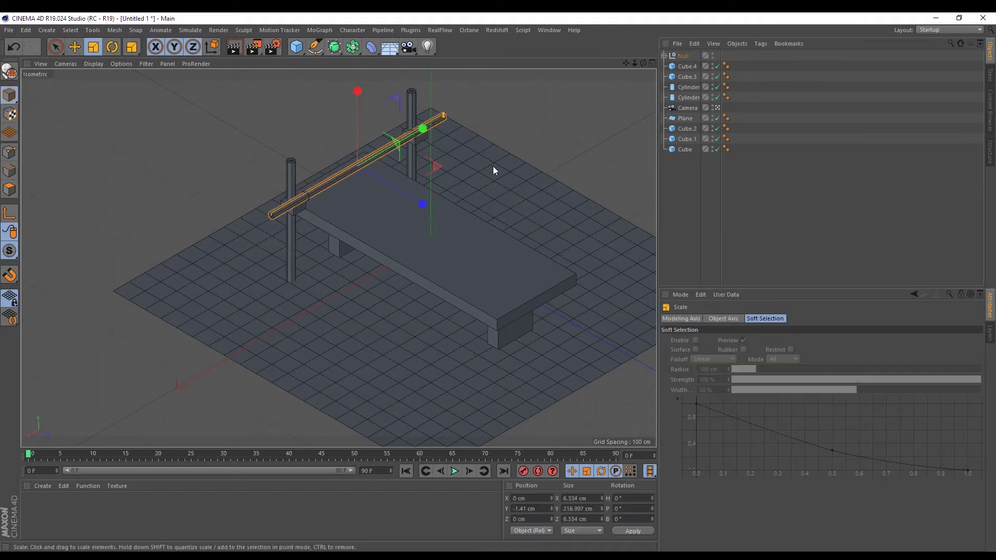
pyautogui.press('F3')
pyautogui.scroll(3, 373, 253)
# Adjust the rod group's position along one axis, then recentre the view.
pyautogui.press('e')
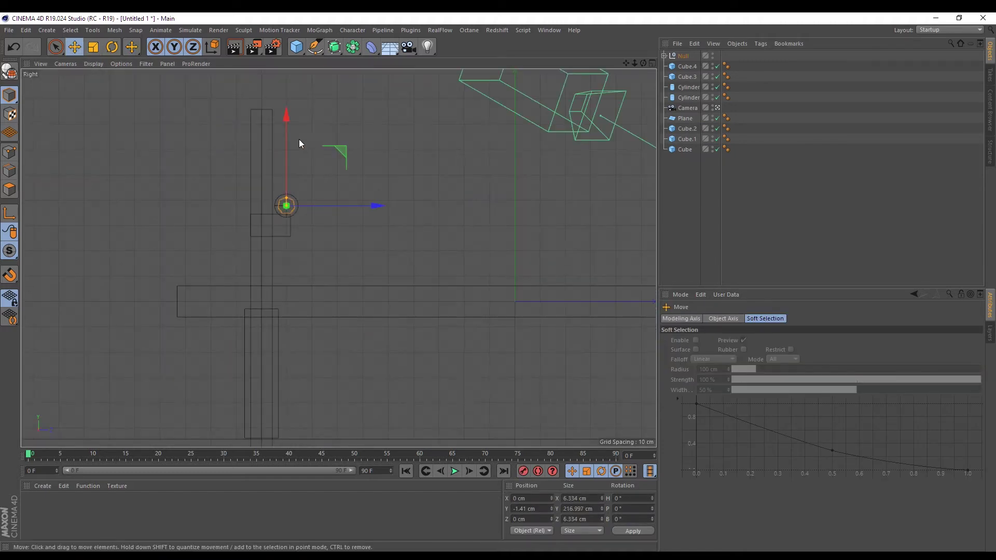
pyautogui.moveTo(289, 133); pyautogui.dragTo(288, 128)
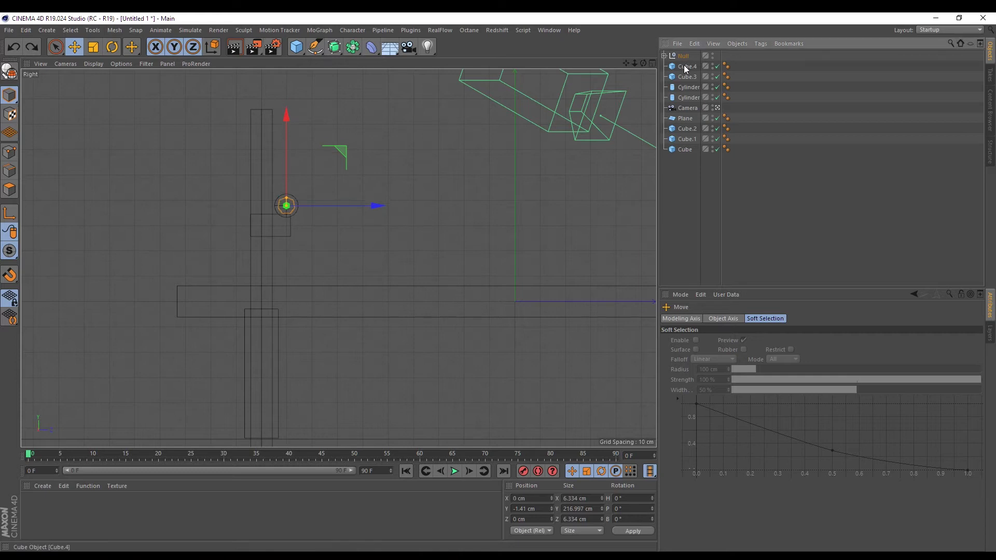
pyautogui.hotkey('ctrl', 'z')
pyautogui.hotkey('ctrl', 'z')
pyautogui.hotkey('ctrl', 'z')
pyautogui.hotkey('ctrl', 'shift', 'z')
pyautogui.hotkey('ctrl', 'shift', 'z')
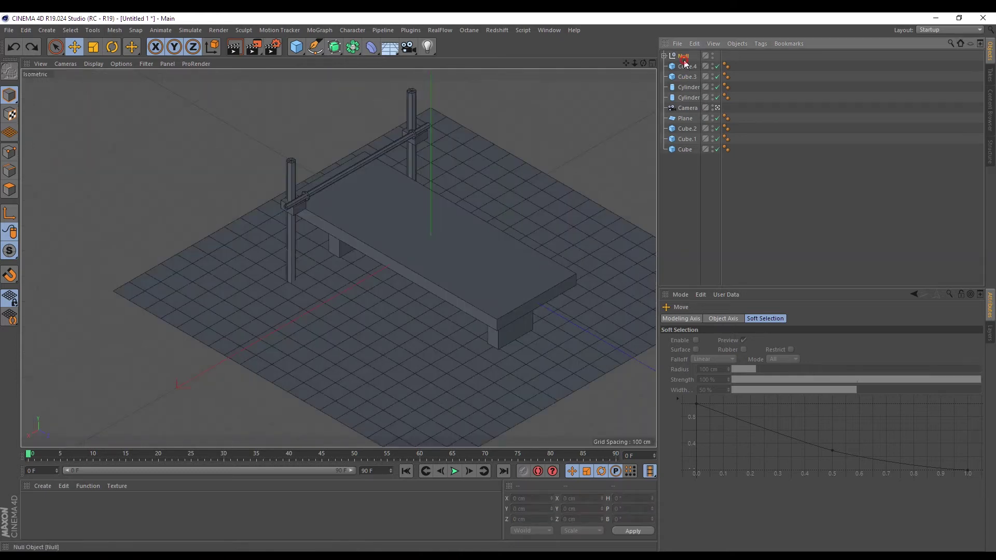
pyautogui.hotkey('ctrl', 'shift', 'z')
pyautogui.moveTo(428, 208); pyautogui.dragTo(418, 206)
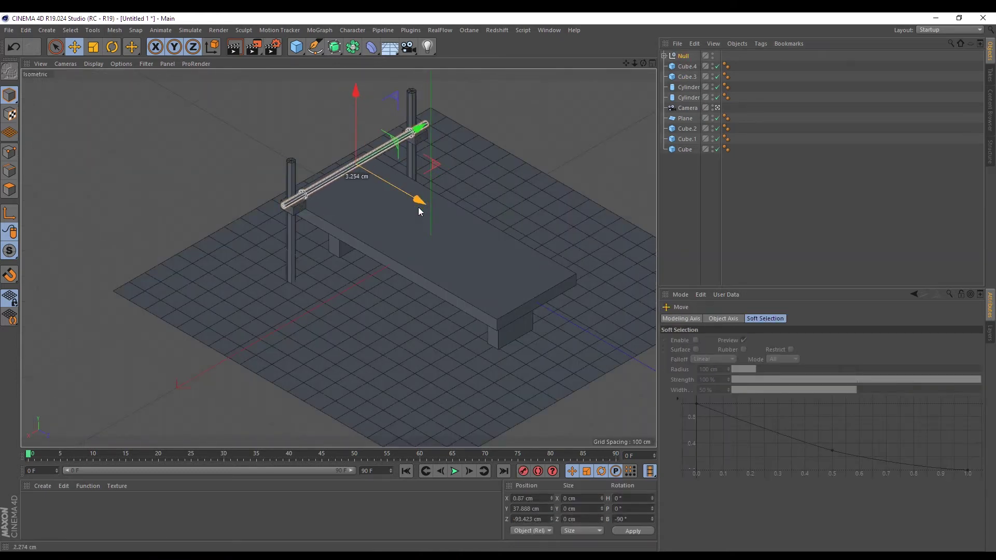
pyautogui.click(577, 116)
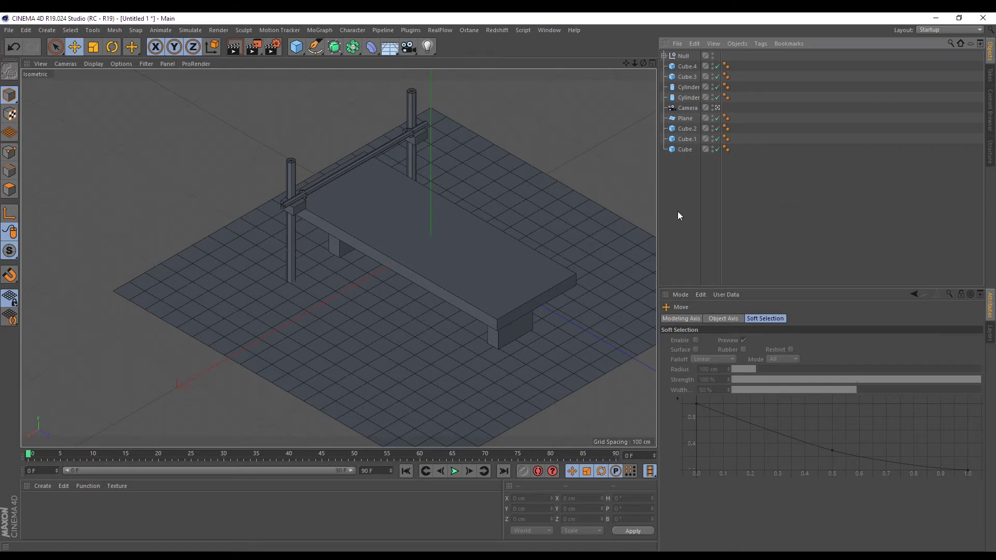
pyautogui.moveTo(625, 63); pyautogui.dragTo(627, 64)
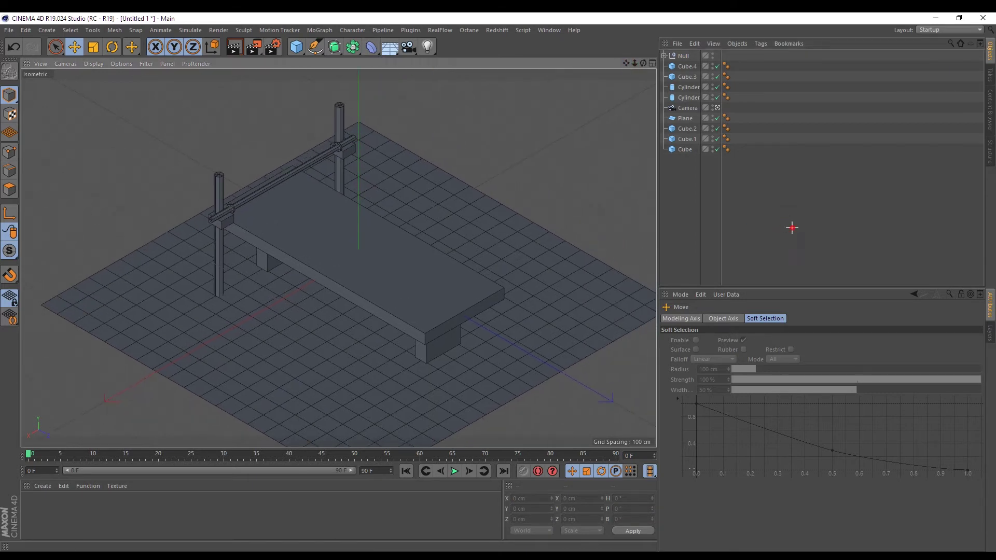
# Add a cylinder disc and rotate it 90° onto its side.
pyautogui.hotkey('ctrl', 'r')
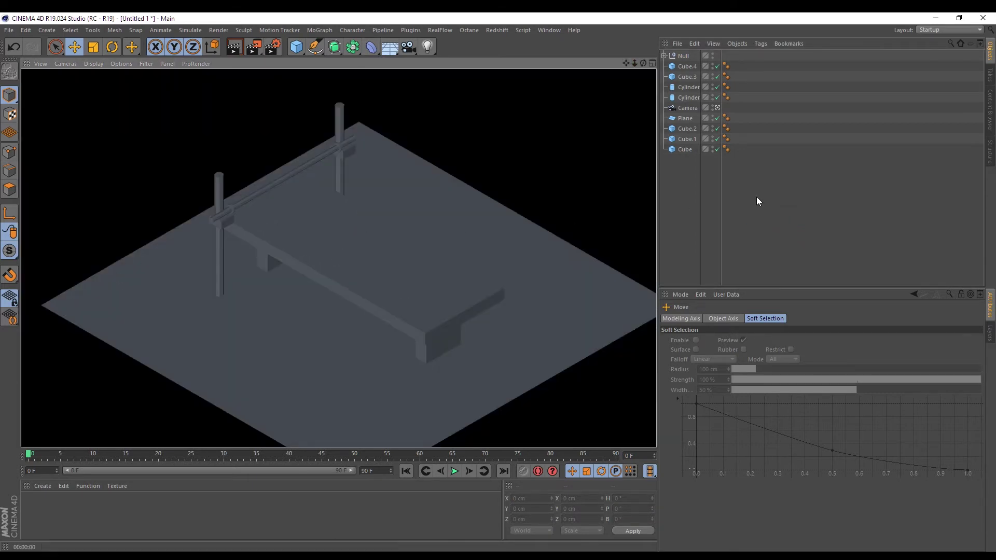
pyautogui.click(456, 293)
pyautogui.moveTo(297, 50); pyautogui.dragTo(506, 67)
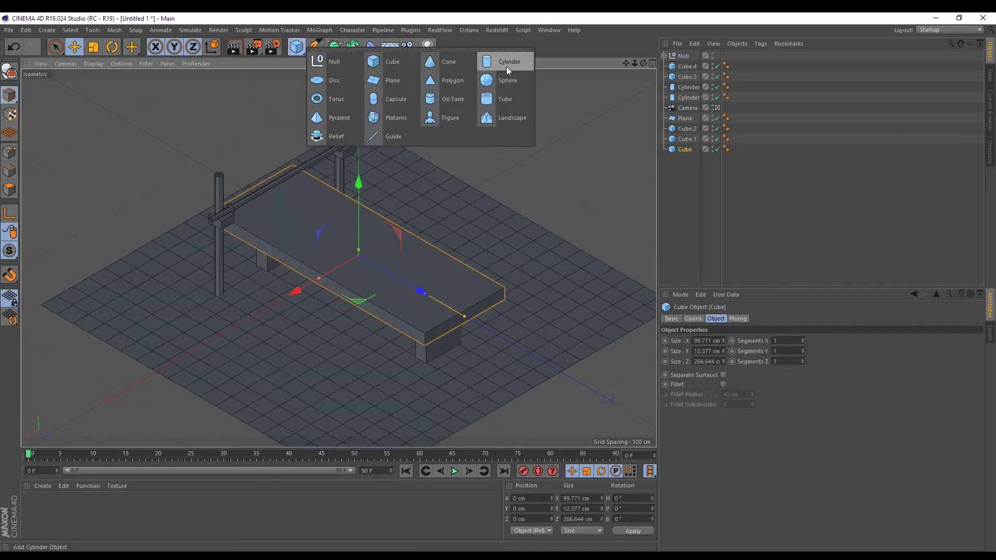
pyautogui.click(506, 66)
pyautogui.press('r')
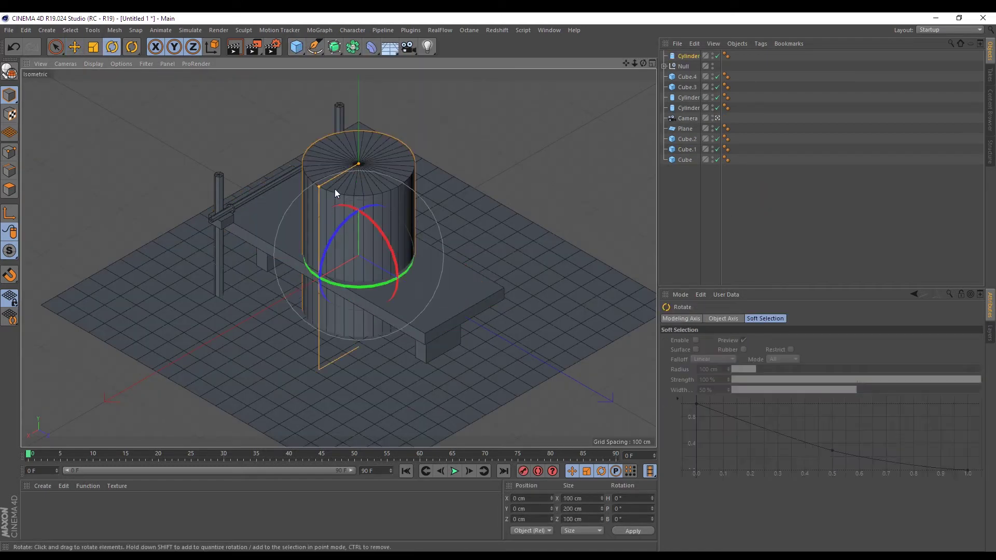
pyautogui.moveTo(362, 210)
pyautogui.mouseDown()
pyautogui.moveTo(312, 326)
pyautogui.moveTo(357, 260)
pyautogui.moveTo(346, 270)
pyautogui.mouseUp()
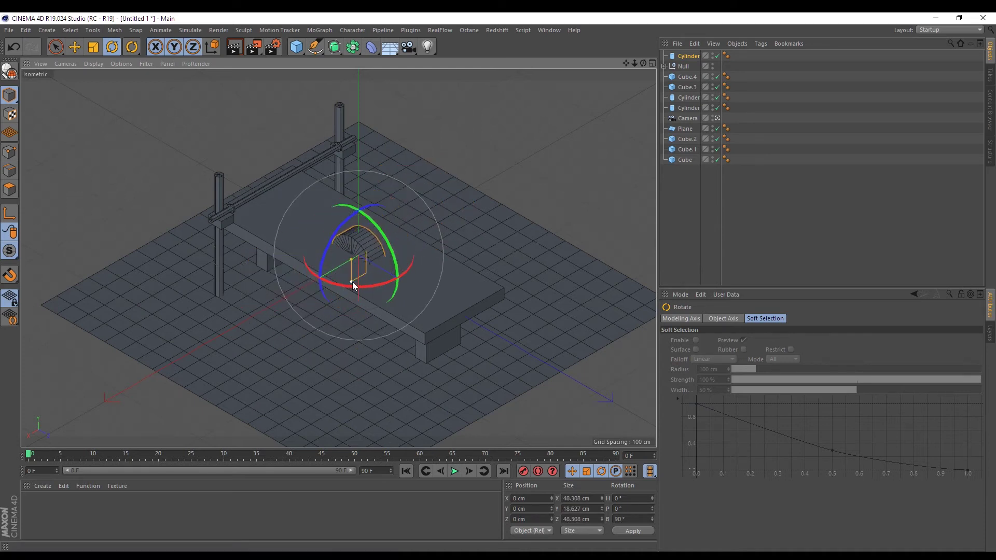
# In top view, move the disc in line with the barbell and out to X -90.
pyautogui.press('F2')
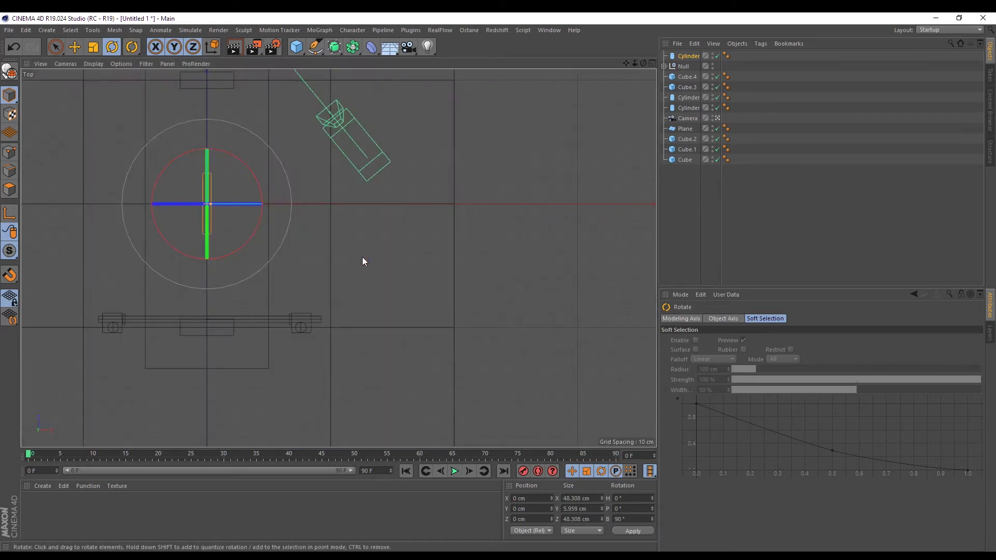
pyautogui.scroll(-2, 286, 241)
pyautogui.press('e')
pyautogui.moveTo(244, 158); pyautogui.dragTo(240, 213)
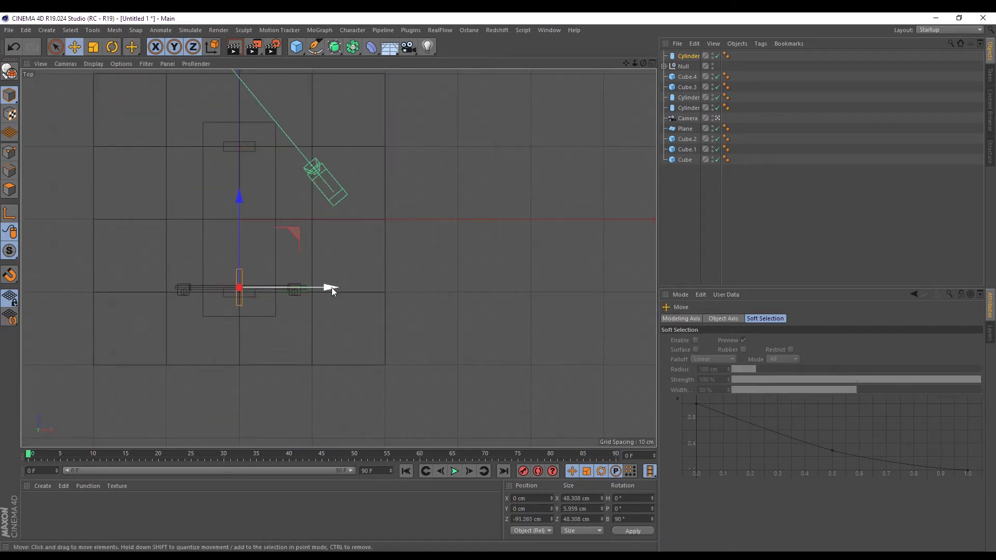
pyautogui.moveTo(332, 287)
pyautogui.mouseDown()
pyautogui.moveTo(342, 295)
pyautogui.moveTo(266, 294)
pyautogui.mouseUp()
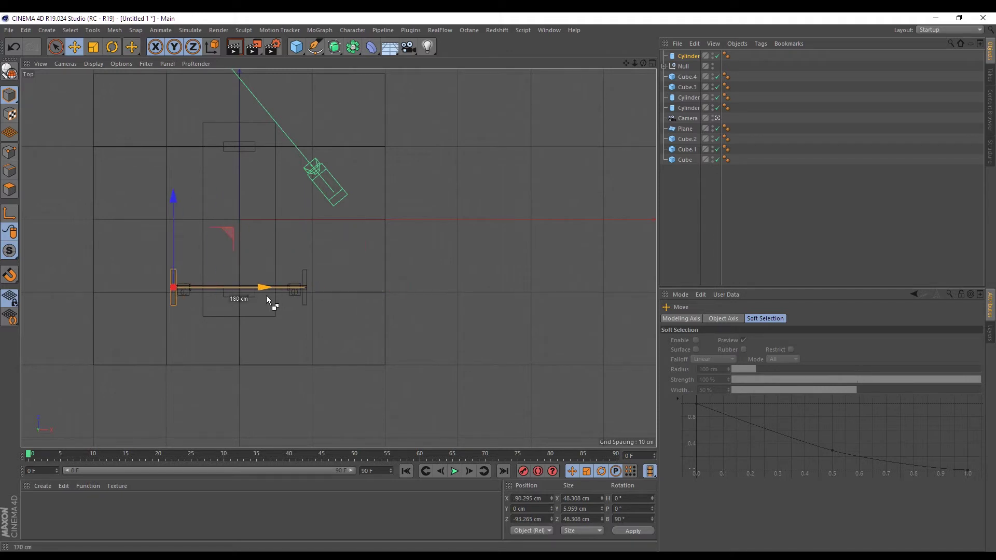
# Copy the disc to the opposite bar end and raise both plates onto the barbell.
pyautogui.press('F1')
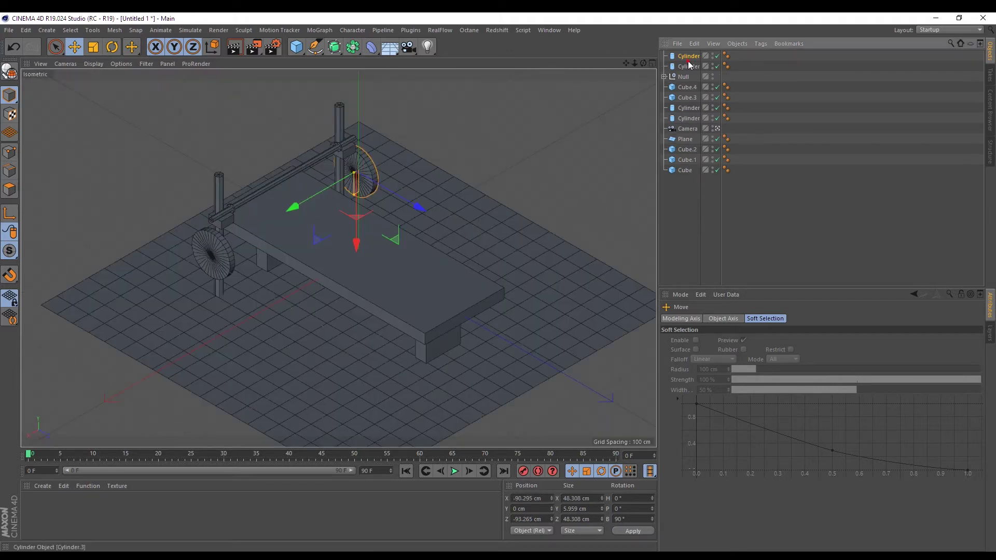
pyautogui.keyDown('shift'); pyautogui.click(688, 66); pyautogui.keyUp('shift')
pyautogui.moveTo(276, 291); pyautogui.dragTo(289, 247)
pyautogui.click(818, 216)
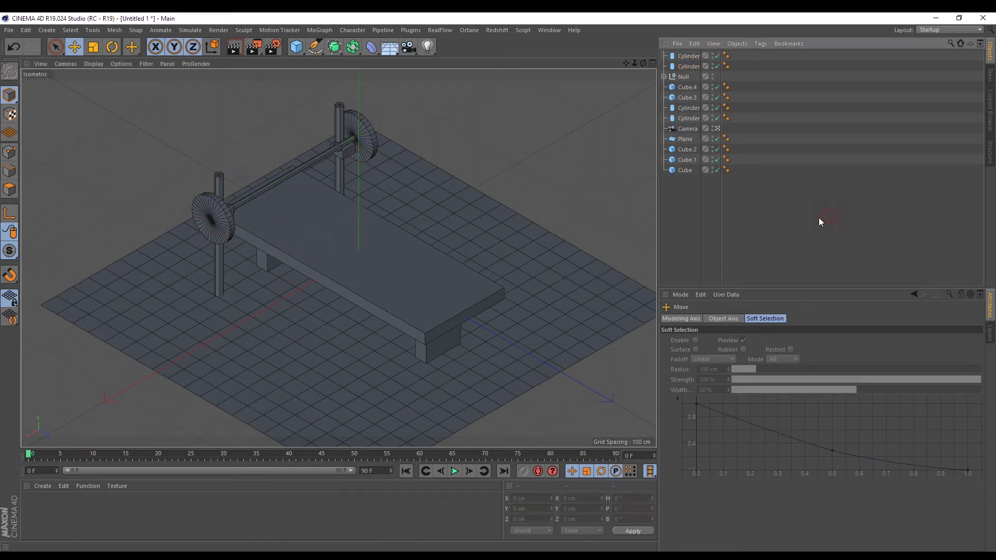
pyautogui.hotkey('ctrl', 'r')
# Scale the barbell rod group longer so it passes through both plates, then preview.
pyautogui.click(290, 182)
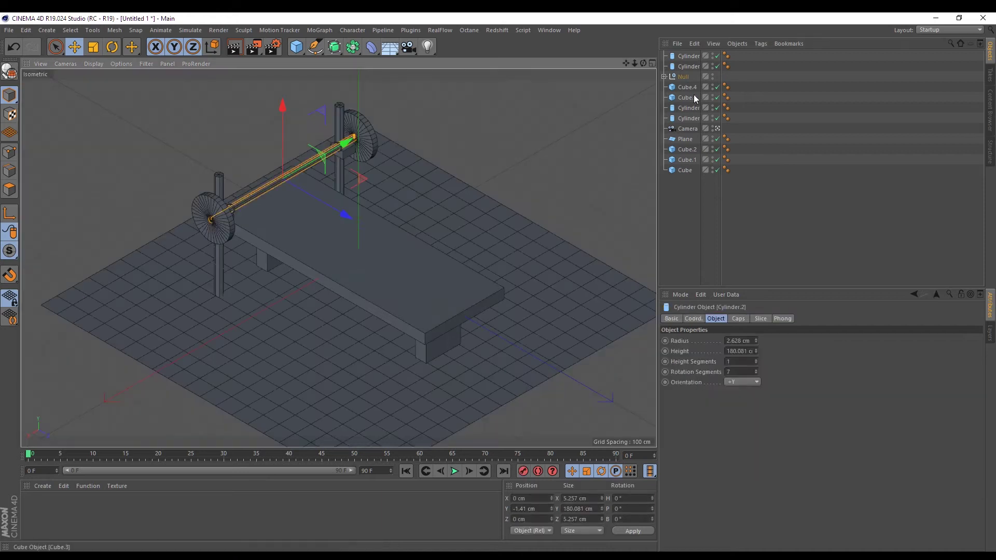
pyautogui.click(684, 76)
pyautogui.press('F2')
pyautogui.press('t')
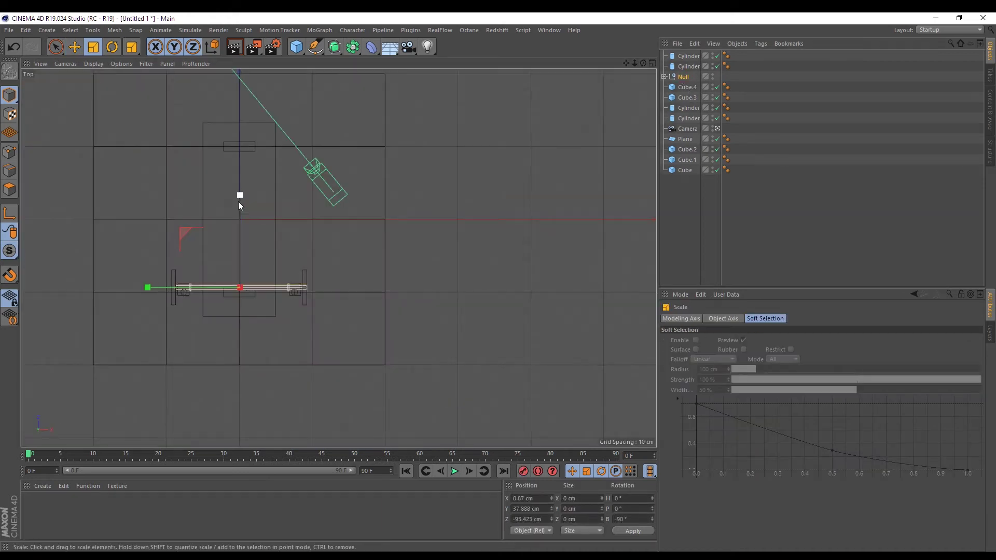
pyautogui.moveTo(238, 201); pyautogui.dragTo(317, 136)
pyautogui.press('F1')
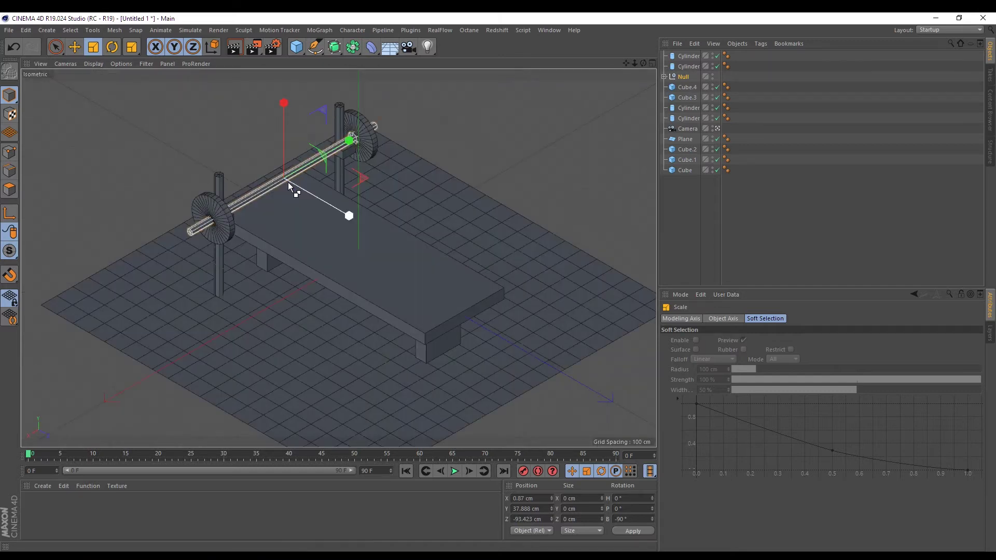
pyautogui.hotkey('ctrl', 'r')
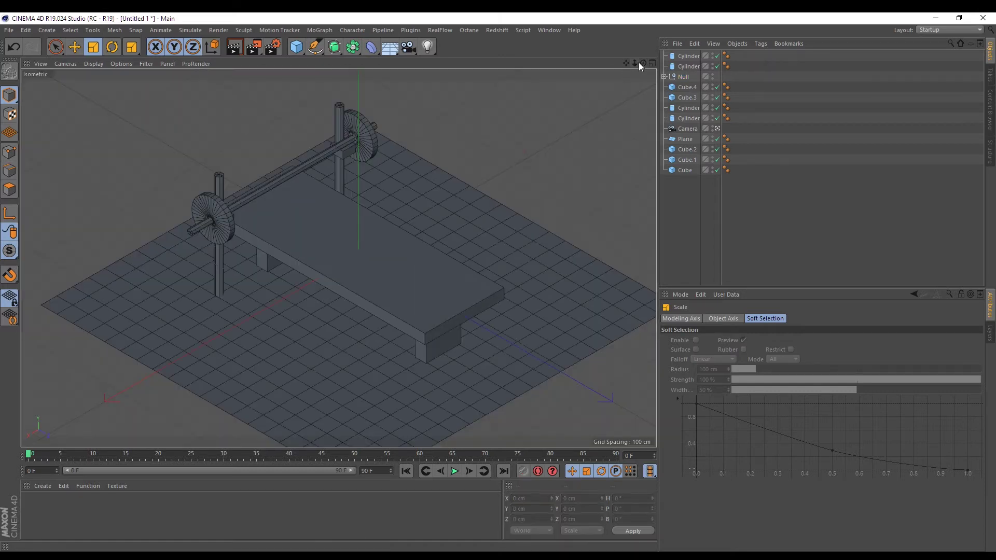
pyautogui.click(639, 62)
pyautogui.hotkey('ctrl', 'r')
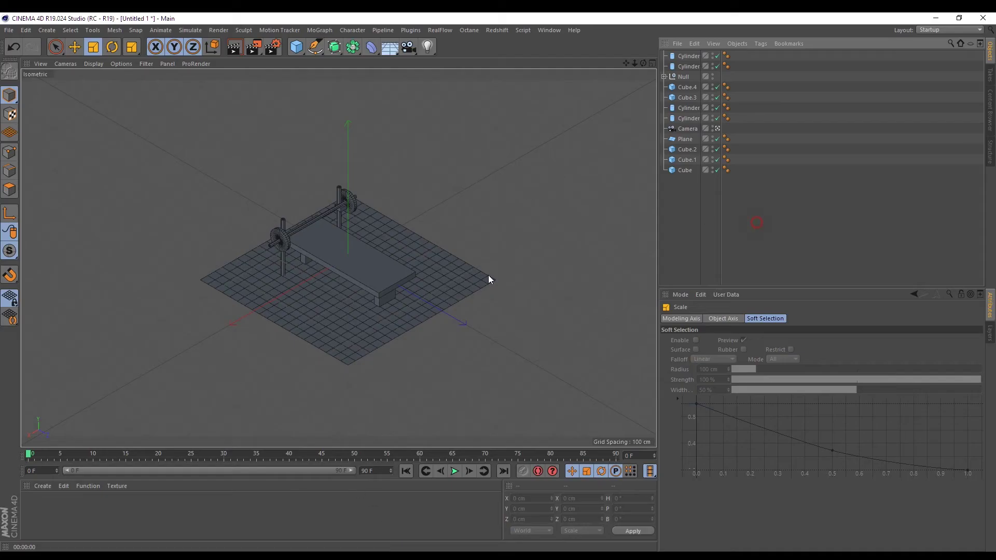
pyautogui.scroll(5, 331, 276)
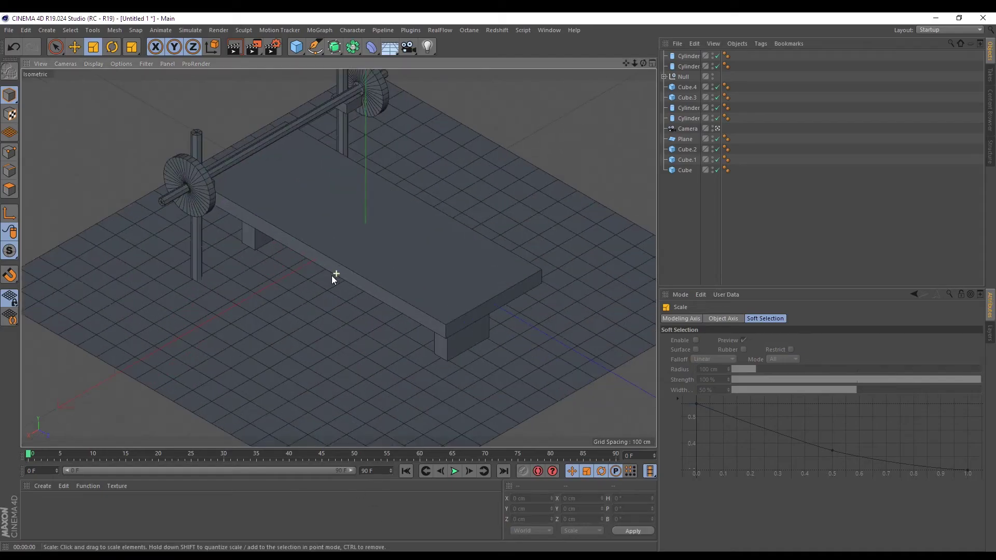
pyautogui.click(332, 276)
pyautogui.scroll(-3, 332, 276)
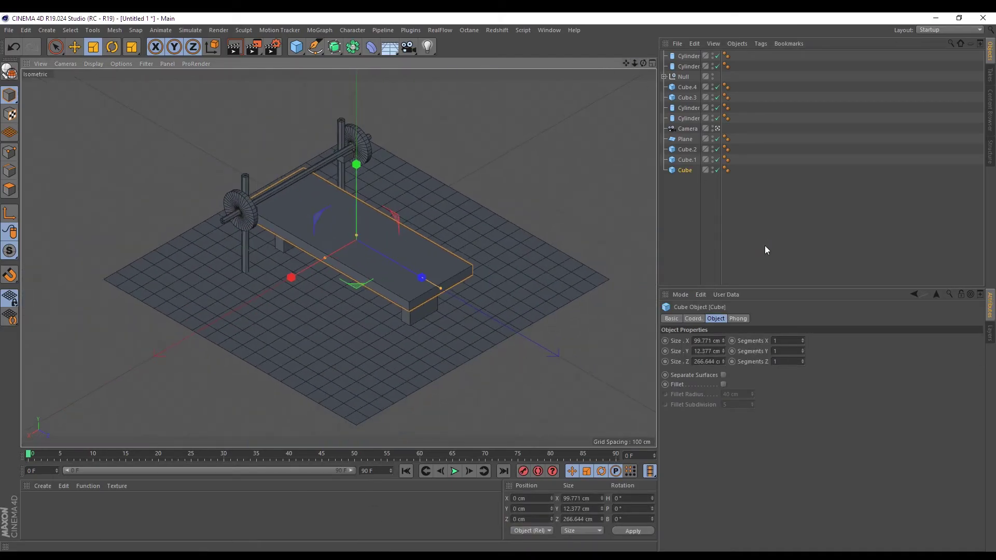
pyautogui.click(693, 319)
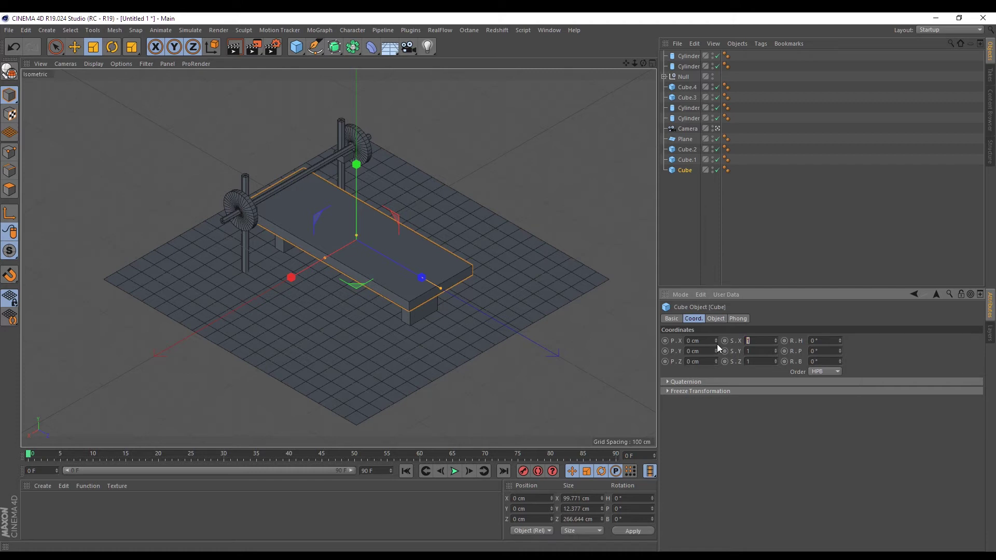
pyautogui.write('0')
pyautogui.press('Tab')
pyautogui.write('0')
pyautogui.press('Tab')
pyautogui.write('0')
pyautogui.press('Return')
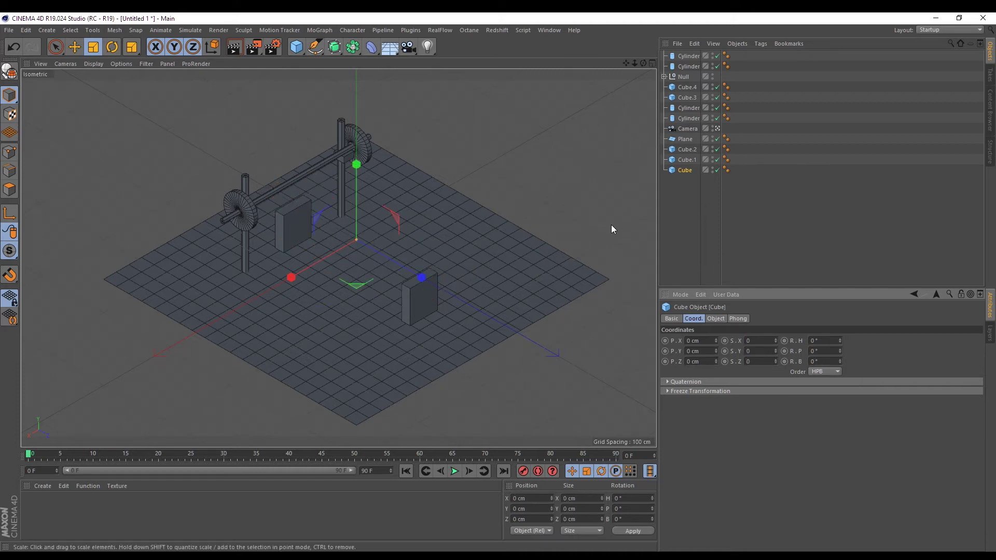
pyautogui.hotkey('ctrl', 'z')
pyautogui.hotkey('ctrl', 'z')
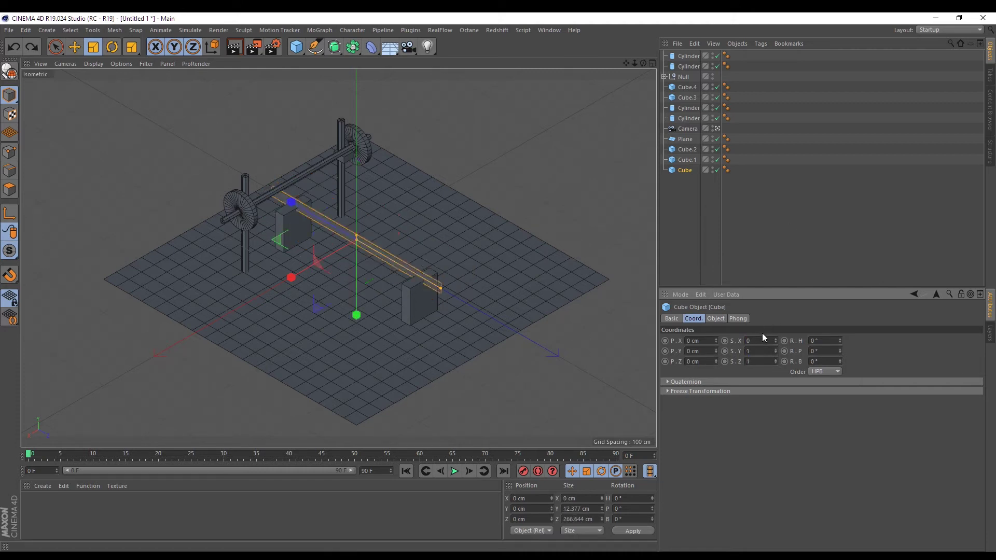
pyautogui.hotkey('ctrl', 'z')
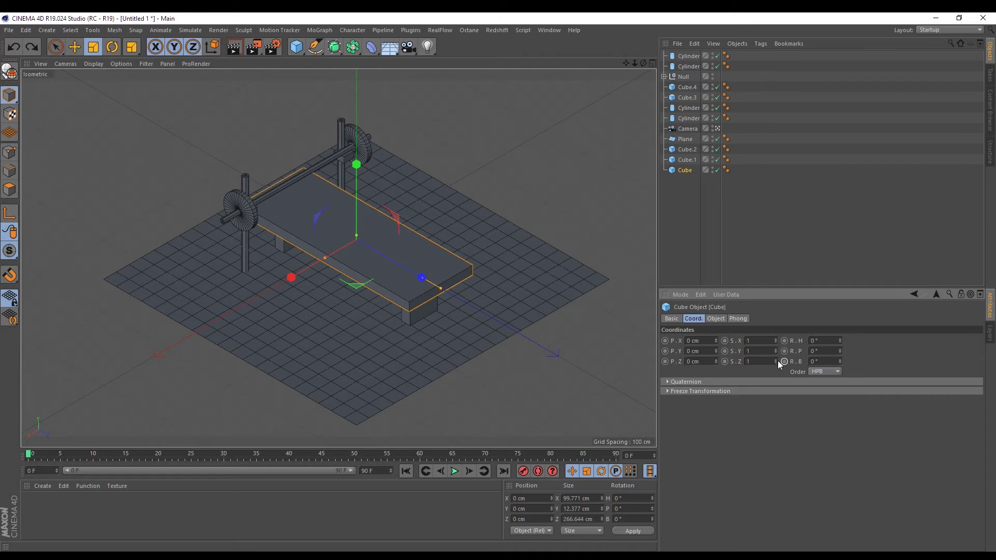
pyautogui.moveTo(776, 361); pyautogui.dragTo(776, 362)
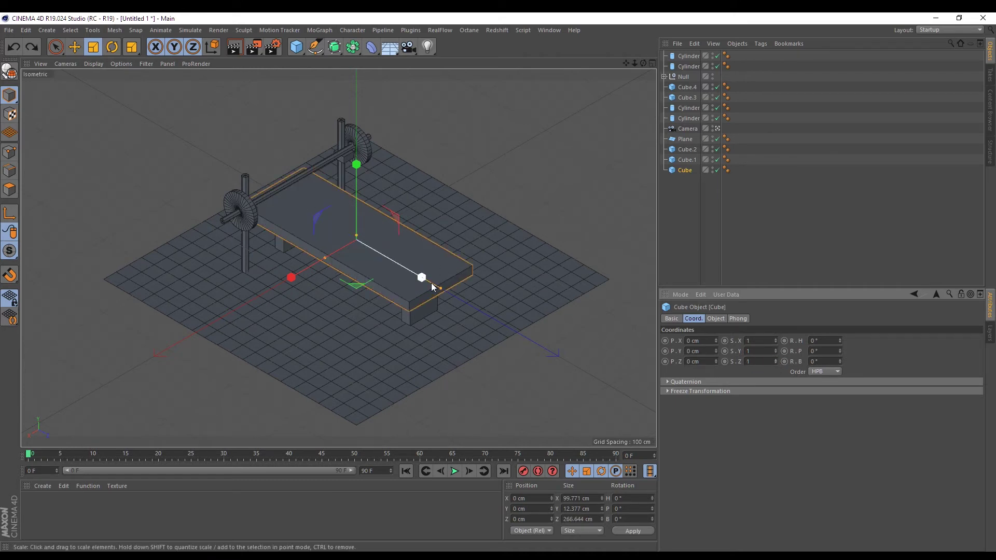
pyautogui.click(247, 271)
pyautogui.click(341, 187)
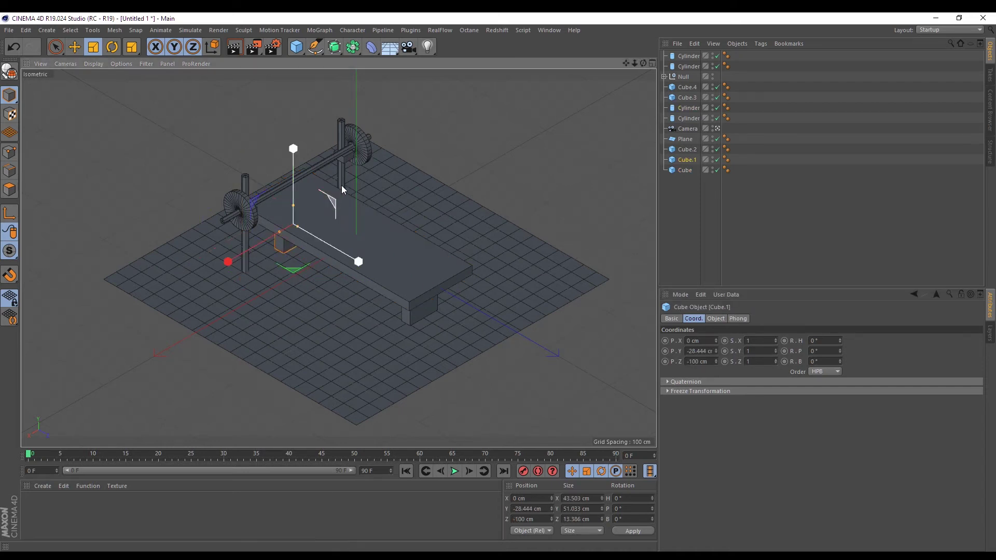
pyautogui.click(729, 197)
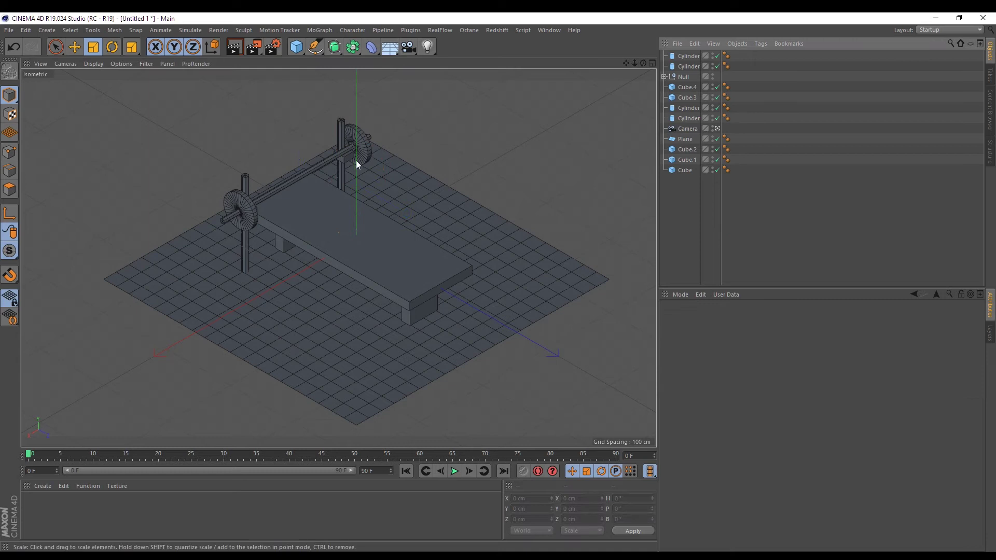
# Trial-shrink the right post's Y scale to 0.16, then undo it.
pyautogui.click(339, 173)
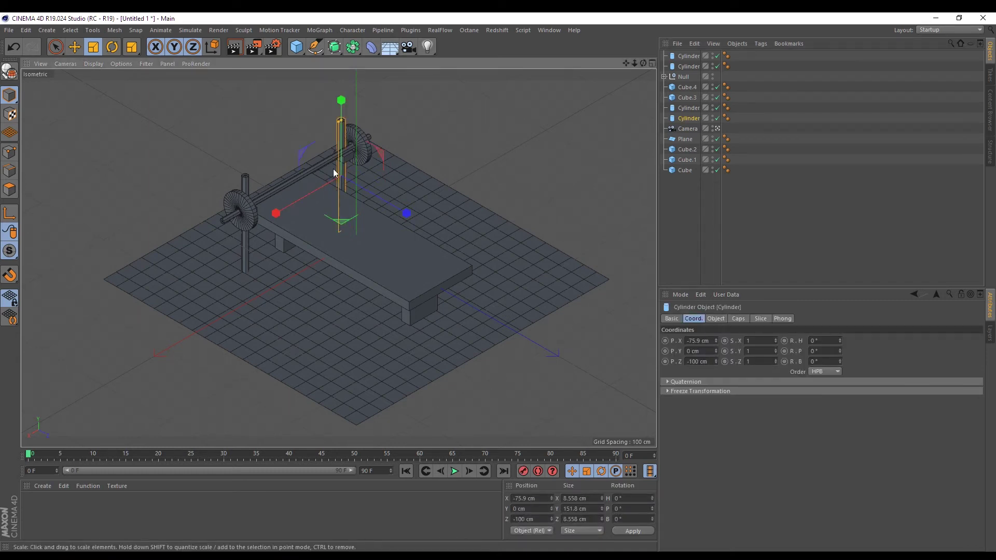
pyautogui.click(776, 349)
pyautogui.moveTo(775, 351); pyautogui.dragTo(757, 351)
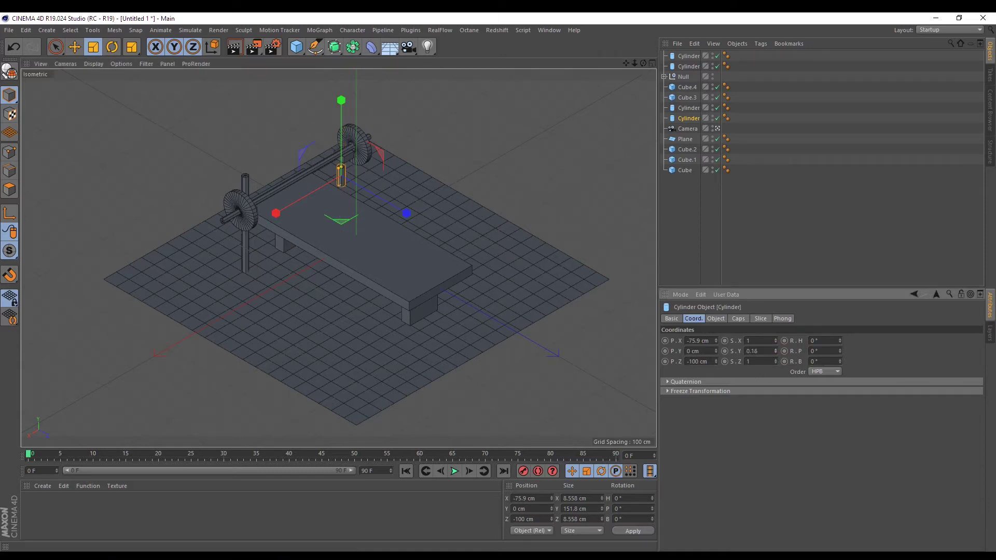
pyautogui.press('0')
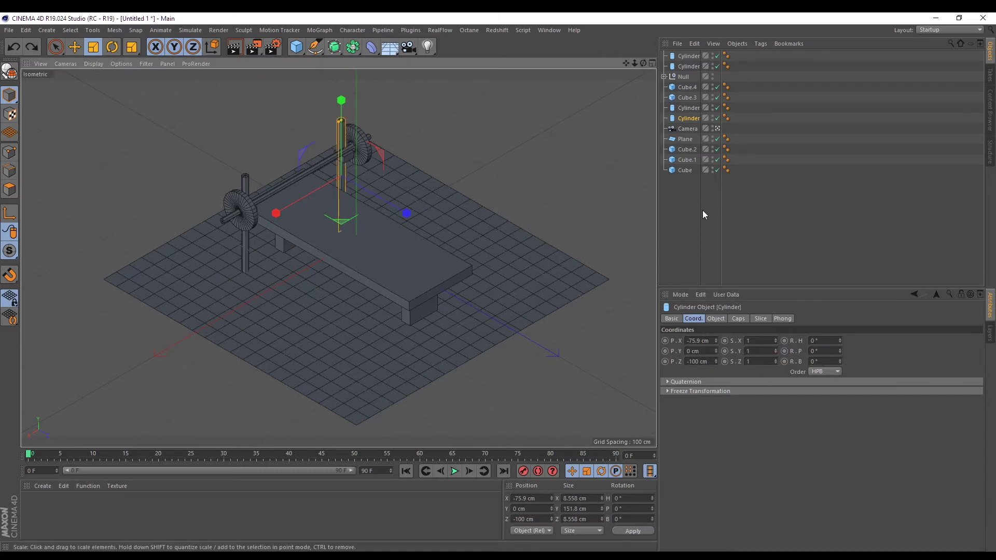
# Switch to Rectangle Selection, pan the view, and bring up the object primitives list.
pyautogui.click(702, 210)
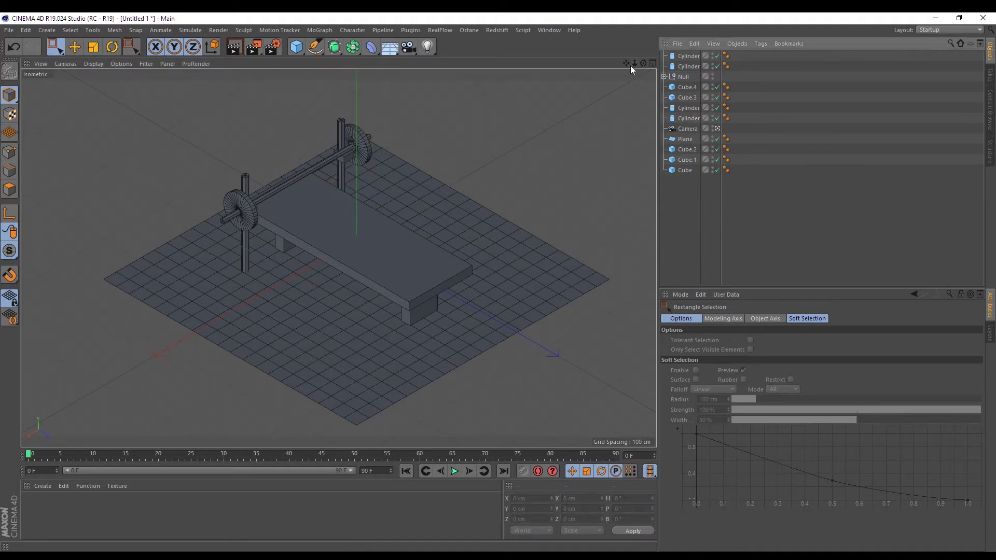
pyautogui.moveTo(630, 65); pyautogui.dragTo(419, 86)
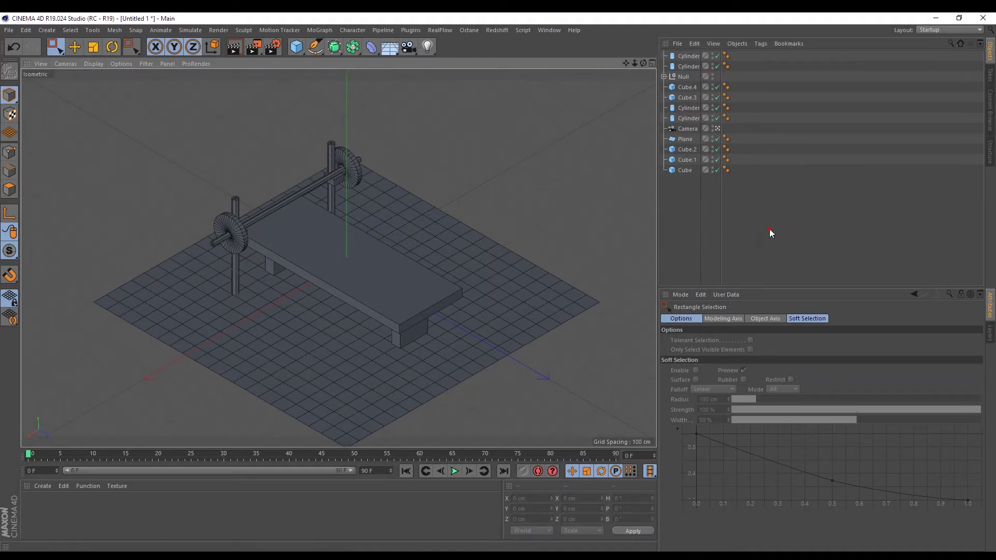
pyautogui.moveTo(296, 46); pyautogui.dragTo(325, 67)
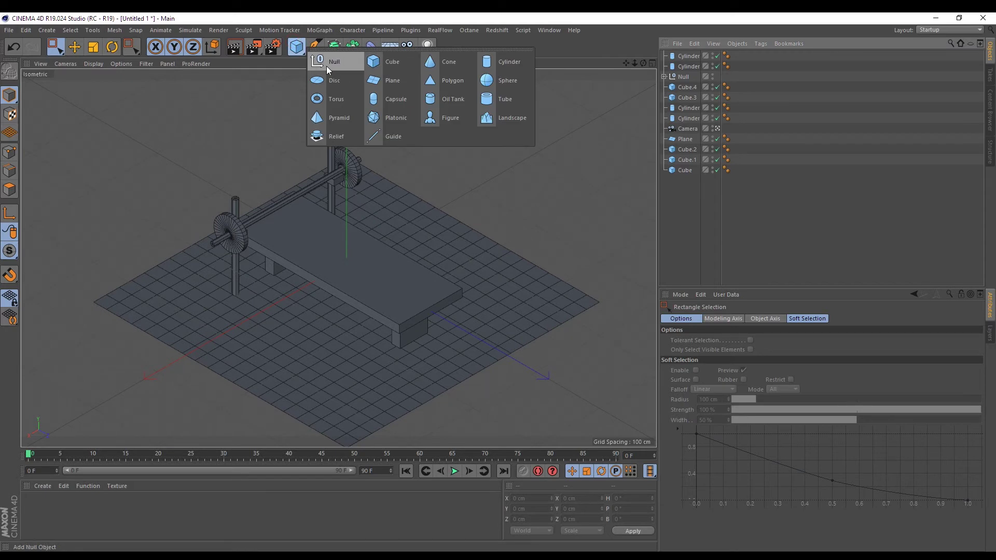
# In Right view, lower the new null to floor level at Y -54.555 cm.
pyautogui.press('F2')
pyautogui.press('F3')
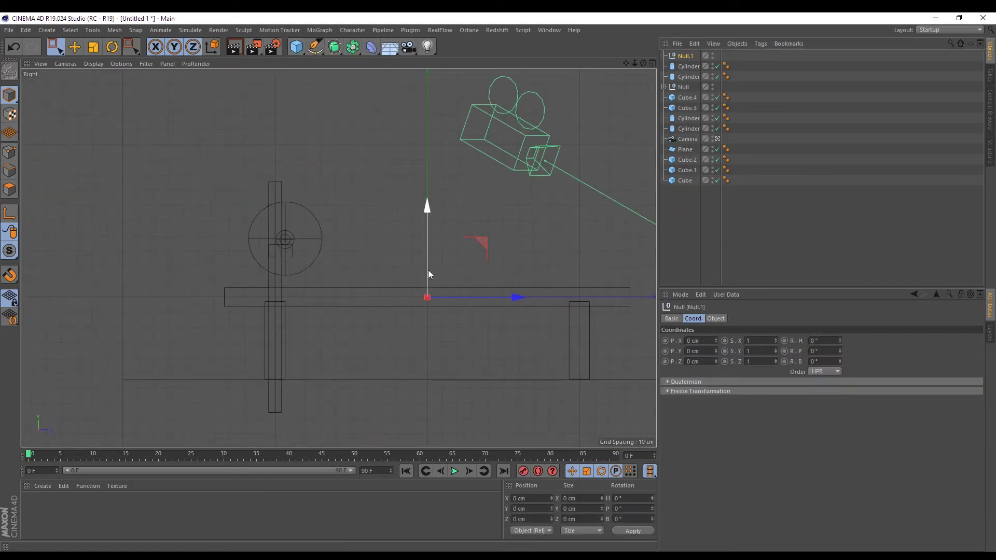
pyautogui.press('e')
pyautogui.moveTo(425, 207); pyautogui.dragTo(419, 291)
pyautogui.press('F1')
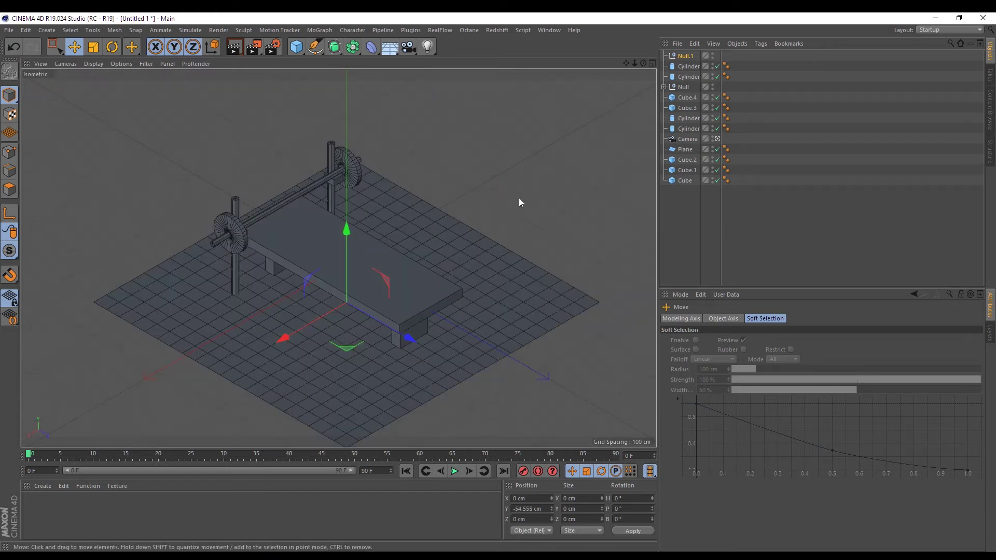
# Parent the right upright post into the null and rename the null zemlya.
pyautogui.click(686, 65)
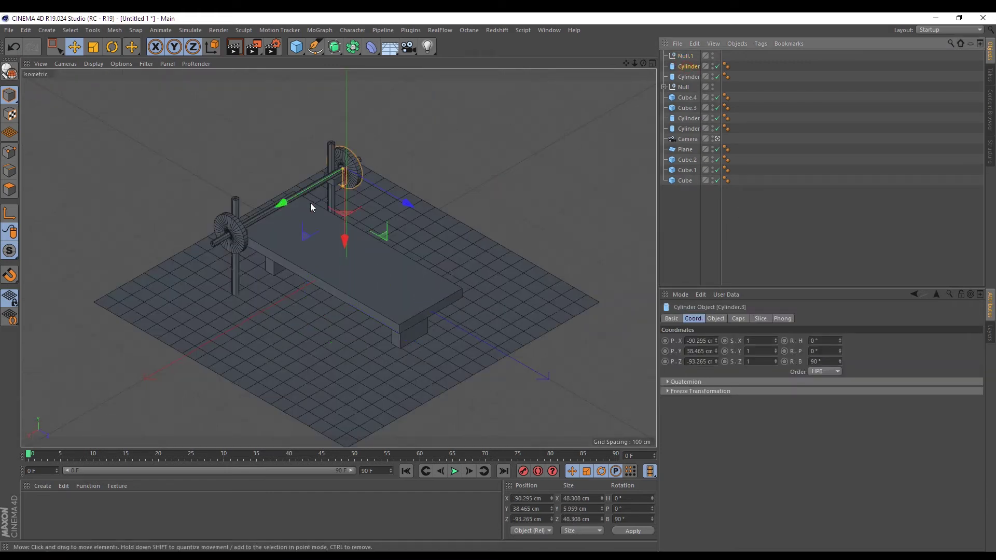
pyautogui.click(328, 195)
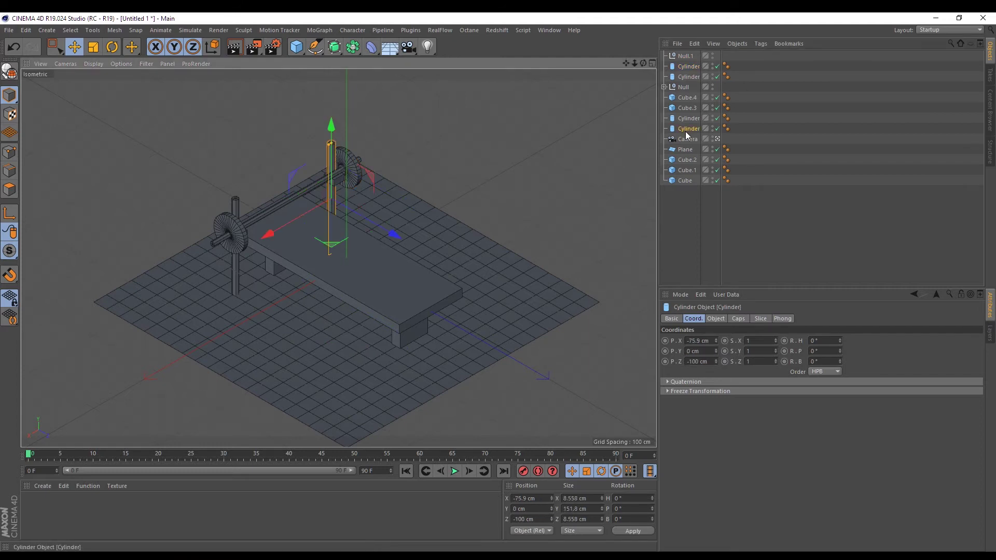
pyautogui.moveTo(685, 131); pyautogui.dragTo(683, 56)
pyautogui.click(670, 56)
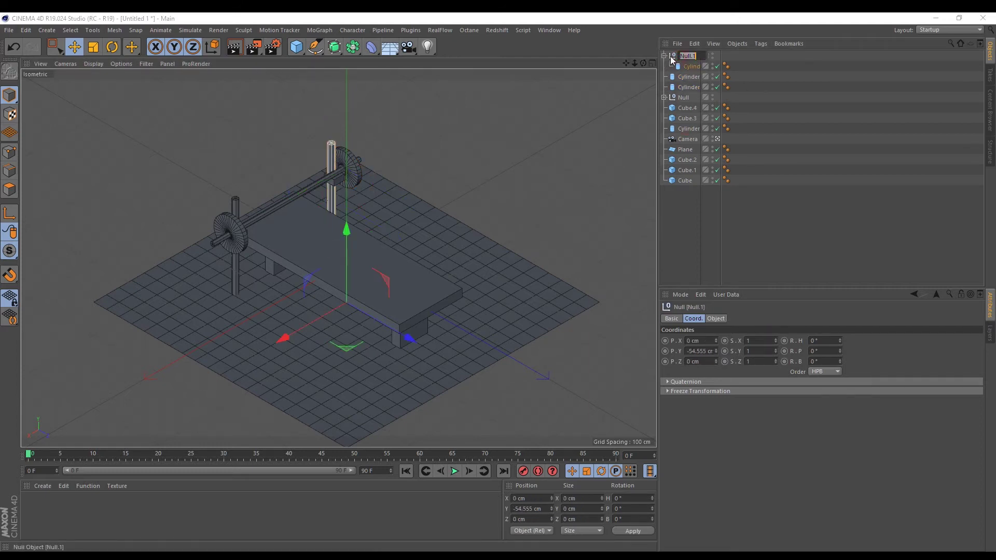
pyautogui.write('pt')
pyautogui.write('lya')
pyautogui.press('Return')
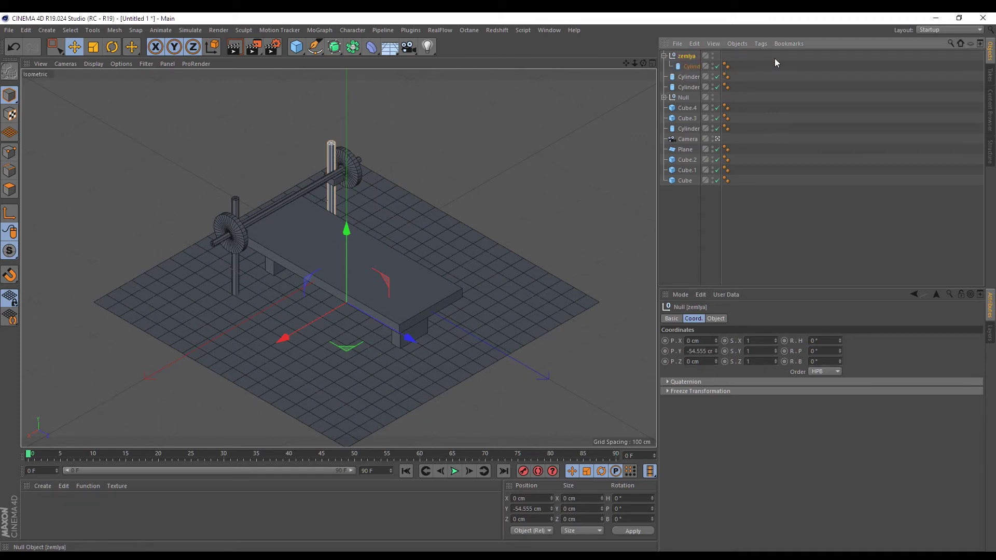
# Duplicate the zemlya null and parent the left upright post under the copy.
pyautogui.click(775, 62)
pyautogui.click(692, 57)
pyautogui.hotkey('ctrl', 'c')
pyautogui.hotkey('ctrl', 'v')
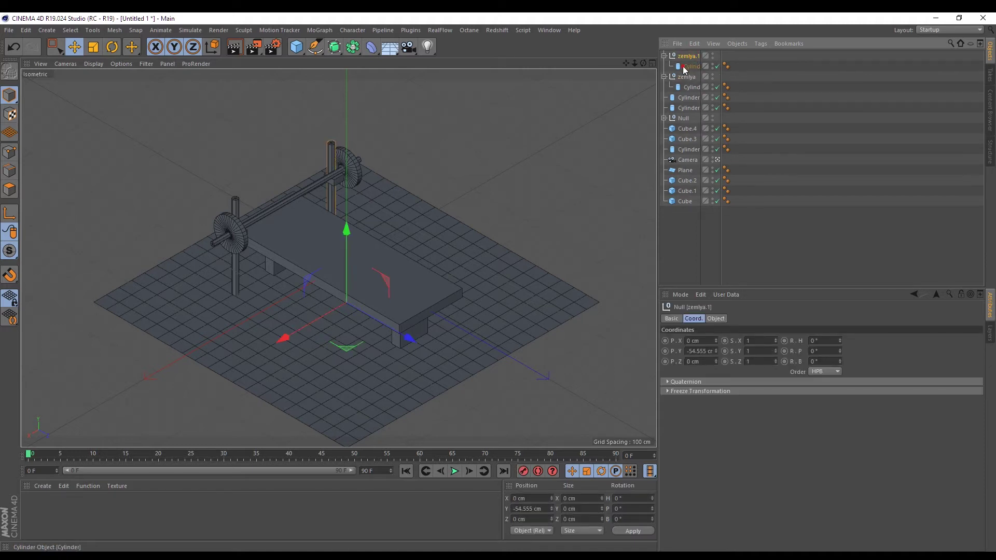
pyautogui.click(233, 271)
pyautogui.moveTo(689, 138)
pyautogui.mouseDown()
pyautogui.moveTo(694, 68)
pyautogui.moveTo(667, 58)
pyautogui.mouseUp()
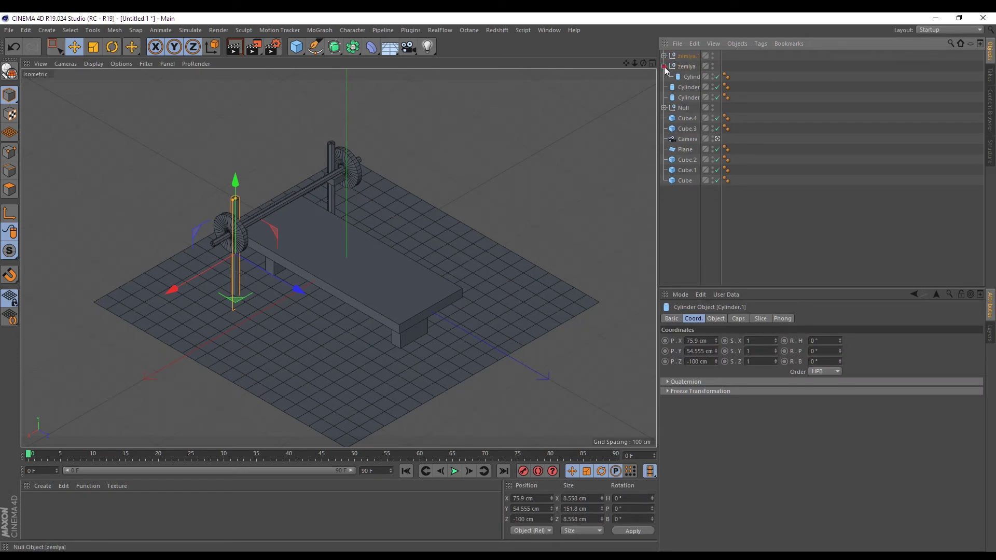
pyautogui.click(664, 67)
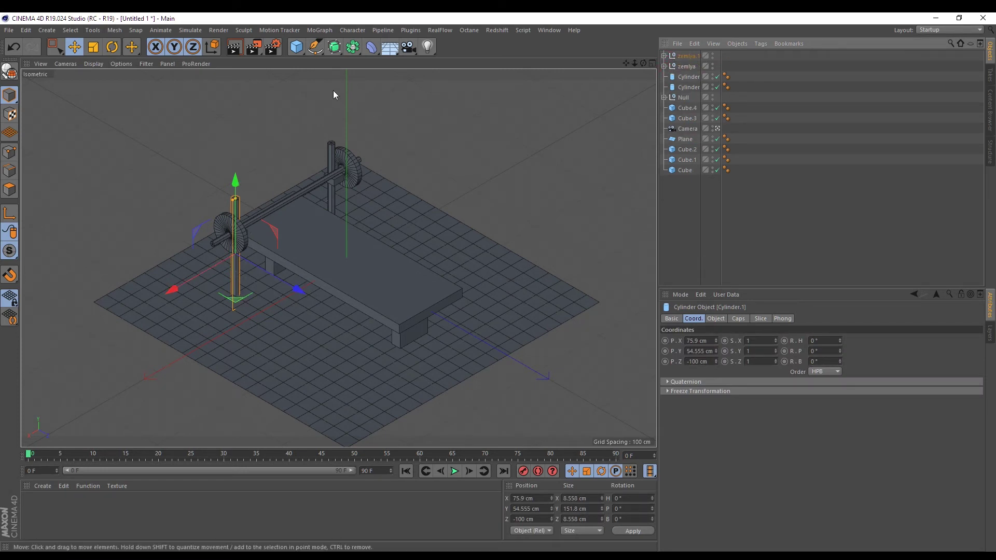
# Make two more zemlya copies, zemlya.2 and zemlya.3, and delete the duplicated post.
pyautogui.click(410, 332)
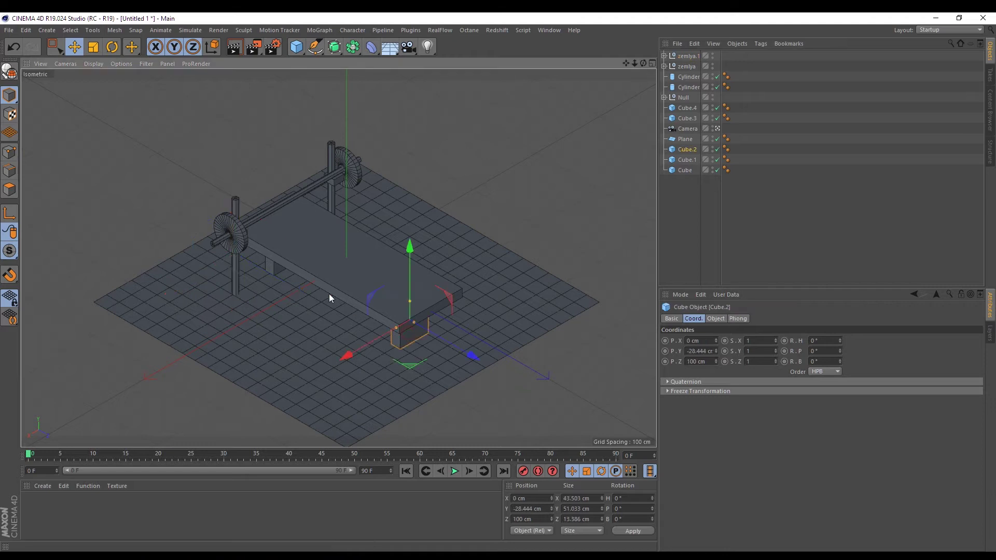
pyautogui.keyDown('shift'); pyautogui.click(274, 267); pyautogui.keyUp('shift')
pyautogui.click(685, 56)
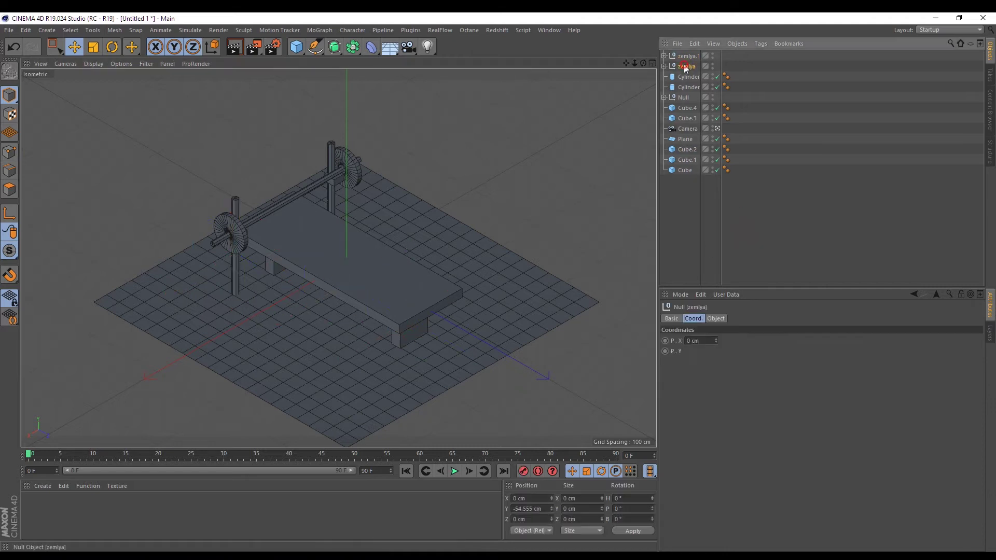
pyautogui.hotkey('ctrl', 'c')
pyautogui.hotkey('ctrl', 'v')
pyautogui.hotkey('ctrl', 'v')
pyautogui.click(663, 66)
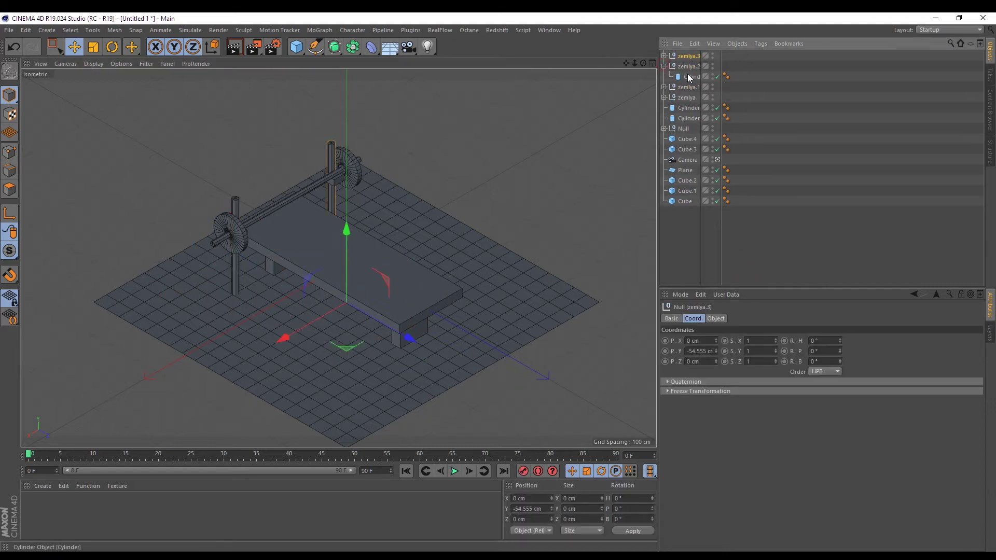
pyautogui.moveTo(687, 76); pyautogui.dragTo(686, 58)
pyautogui.click(664, 56)
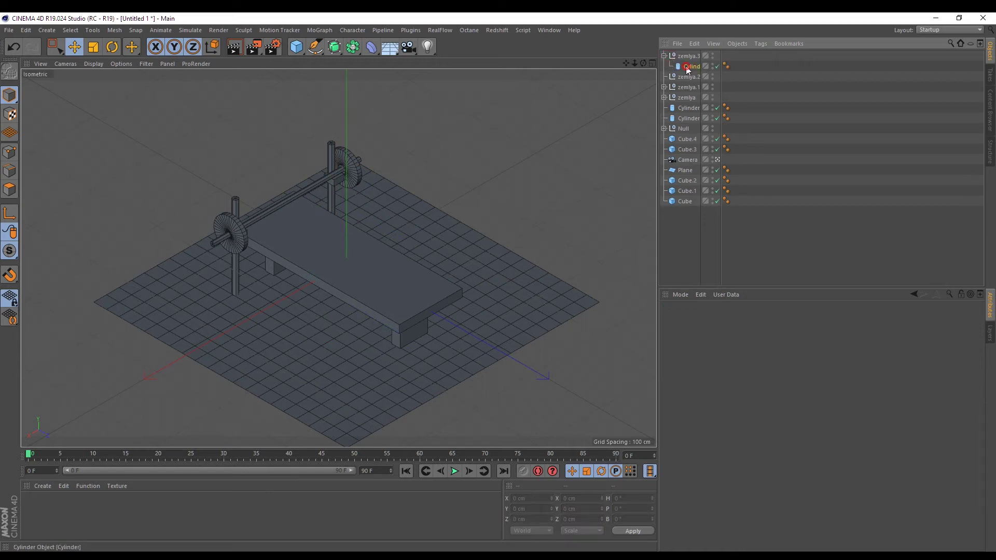
pyautogui.press('Delete')
pyautogui.click(412, 341)
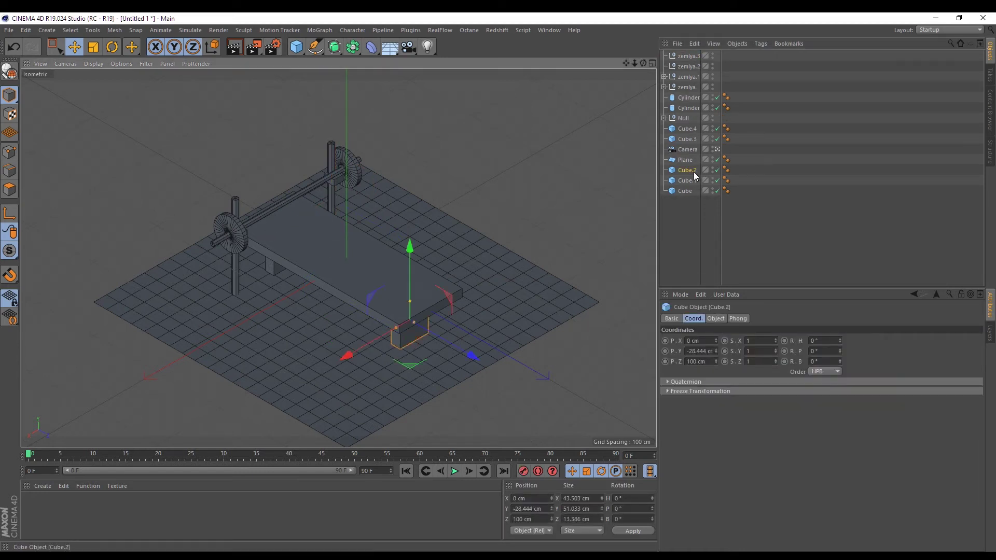
# Parent the right bench leg under zemlya.2 and the left leg under zemlya.3.
pyautogui.moveTo(685, 69); pyautogui.dragTo(685, 68)
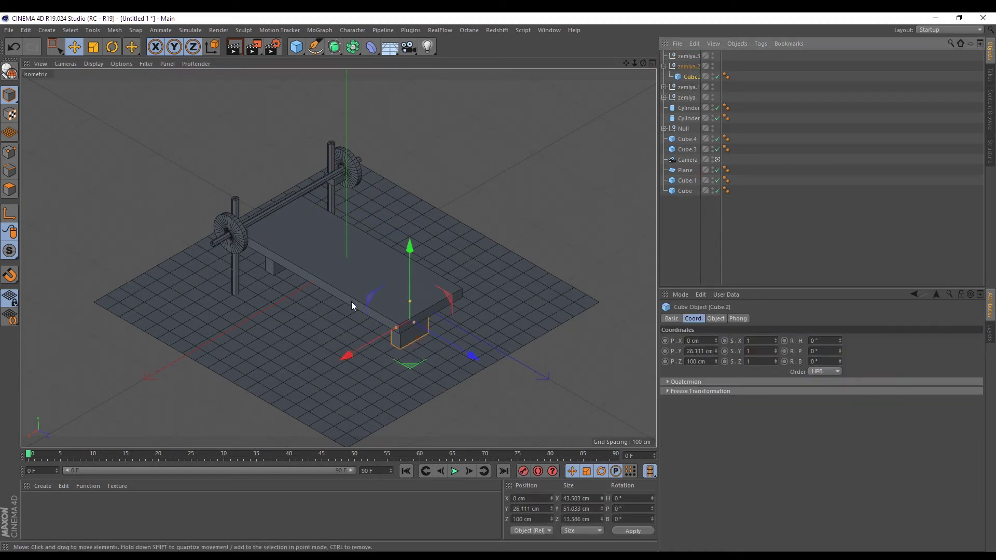
pyautogui.click(275, 270)
pyautogui.moveTo(689, 185)
pyautogui.mouseDown()
pyautogui.moveTo(709, 71)
pyautogui.moveTo(696, 57)
pyautogui.mouseUp()
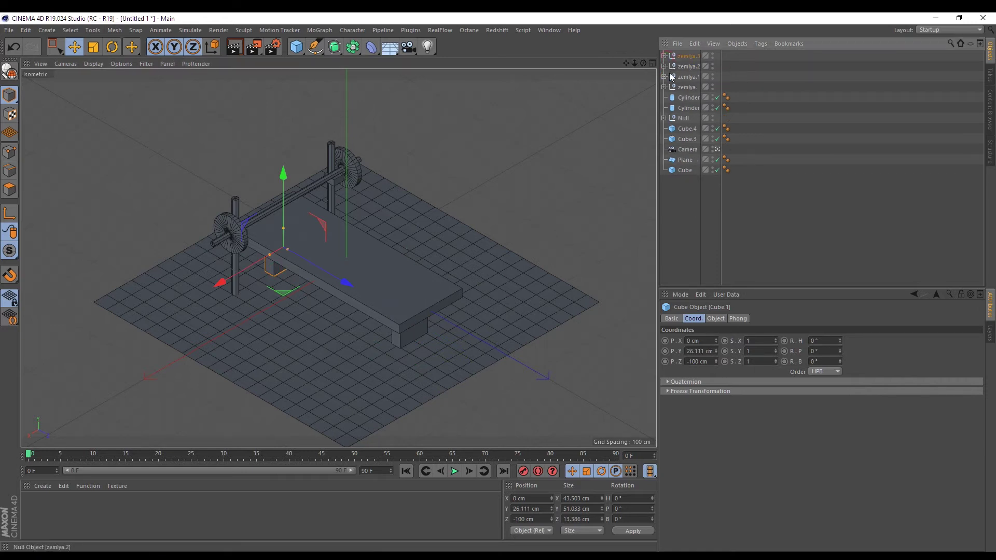
pyautogui.click(708, 240)
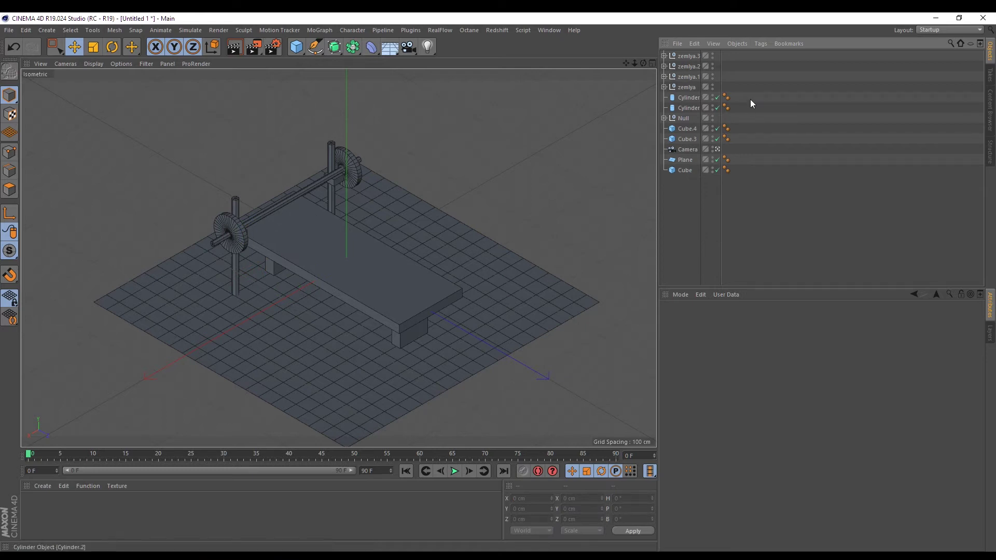
# Check the zemlya hierarchy and scrub the timeline through the frames.
pyautogui.click(233, 293)
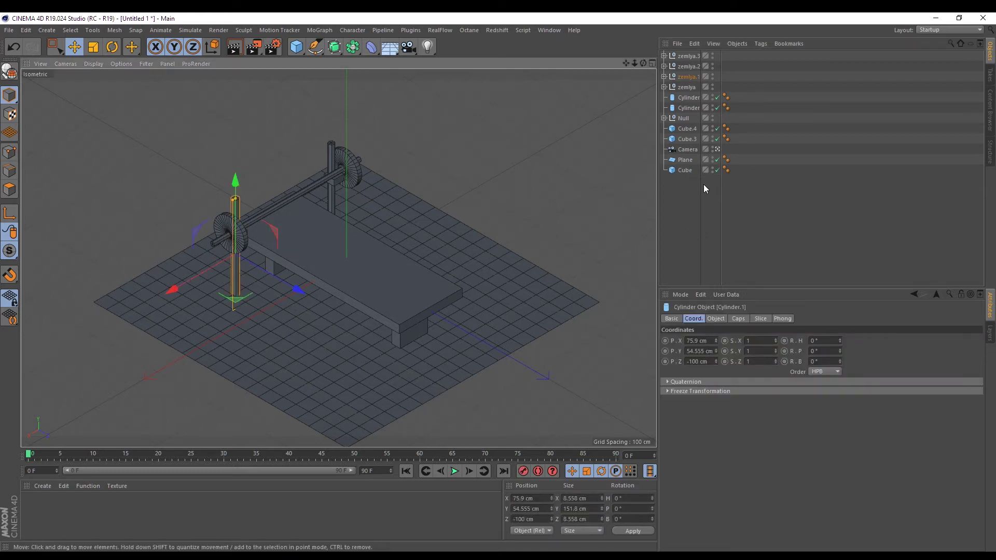
pyautogui.click(664, 87)
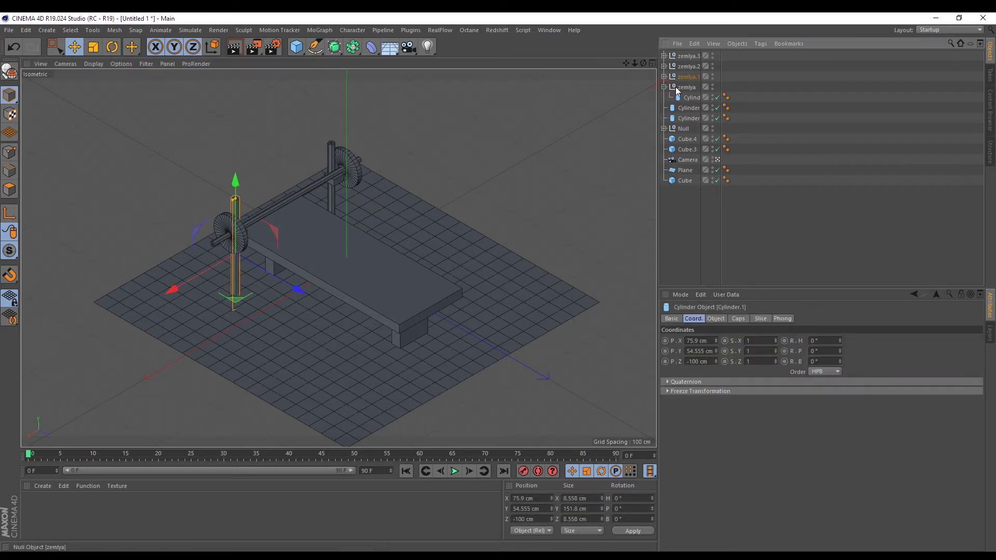
pyautogui.click(667, 87)
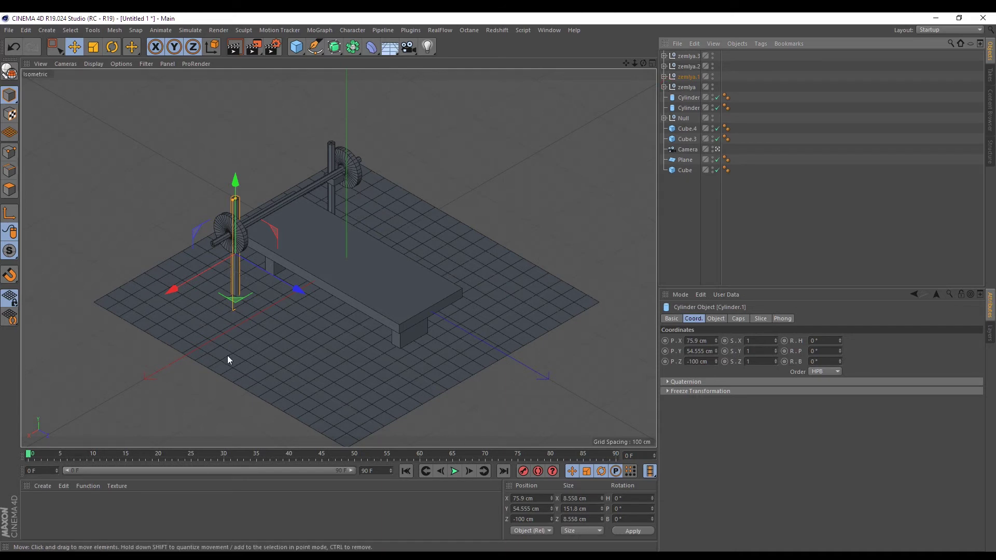
pyautogui.moveTo(139, 455); pyautogui.dragTo(33, 456)
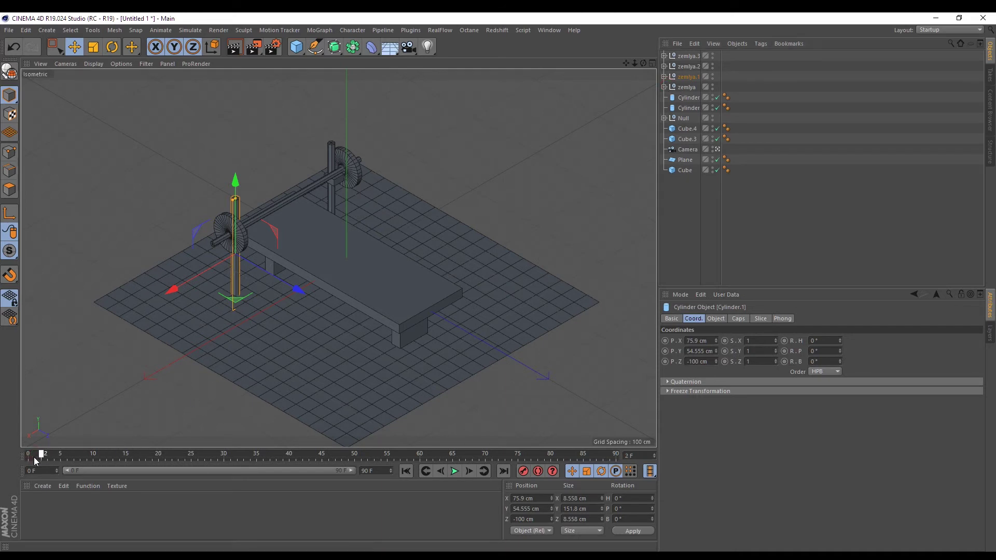
pyautogui.click(337, 264)
pyautogui.click(72, 457)
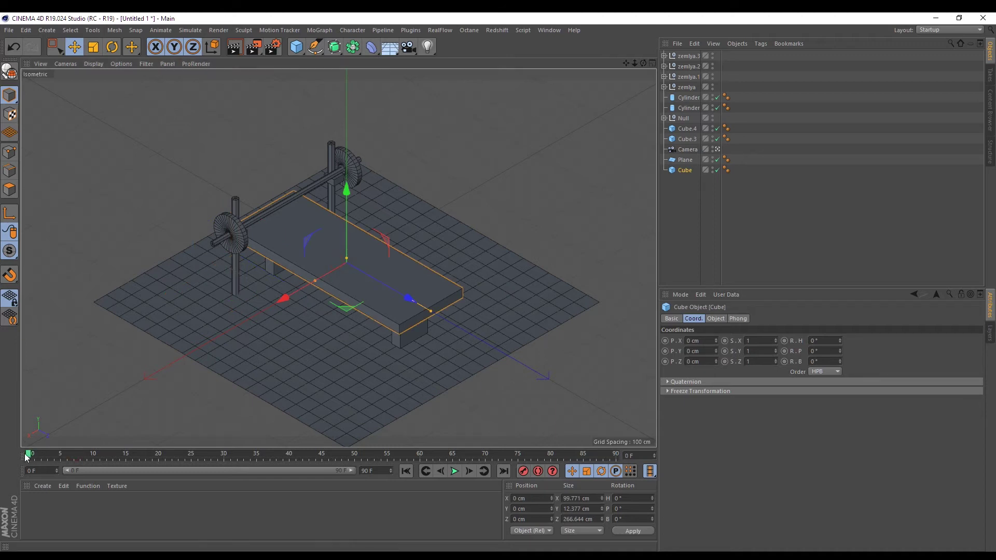
pyautogui.click(688, 55)
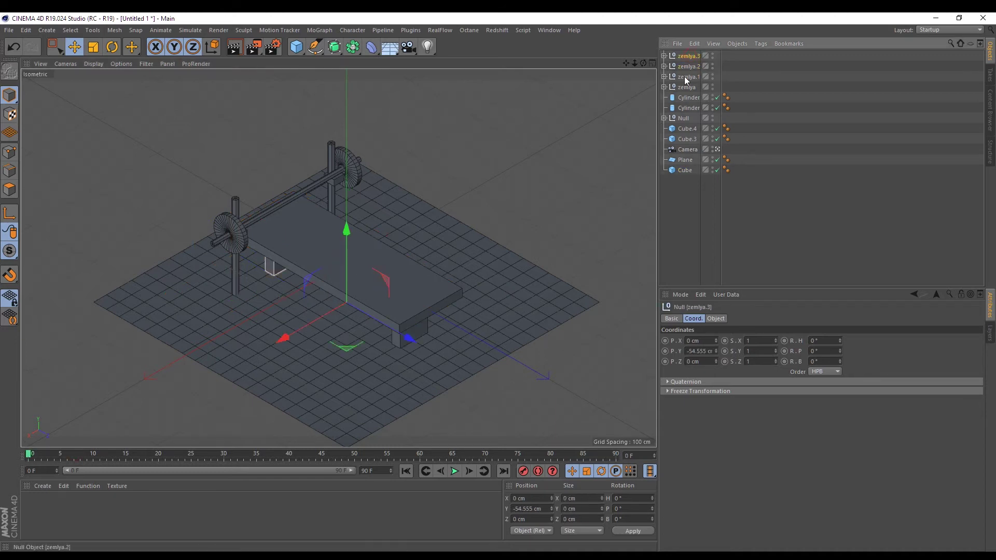
pyautogui.click(685, 78)
pyautogui.click(685, 89)
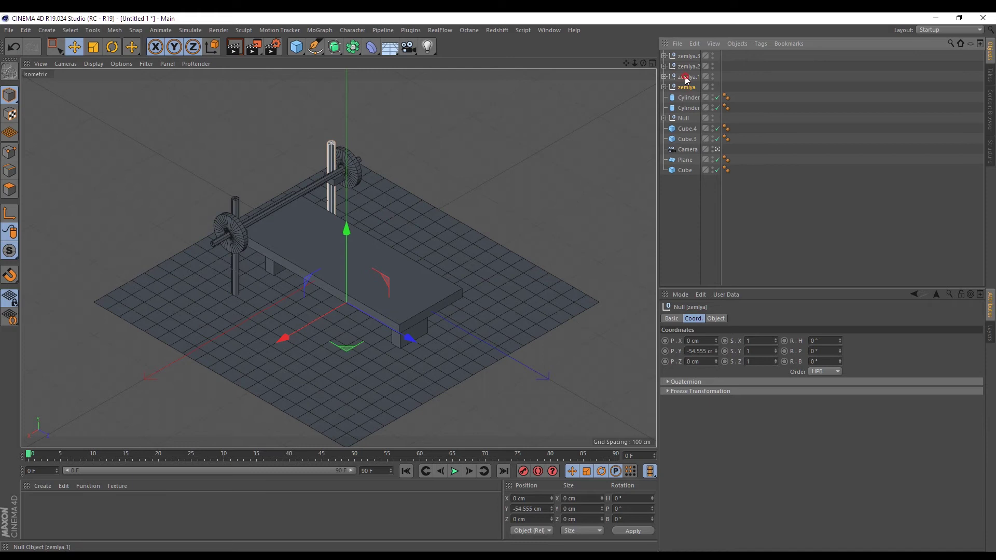
# At frame 0, set zemlya.1's S.Y to 0 and key it.
pyautogui.click(764, 239)
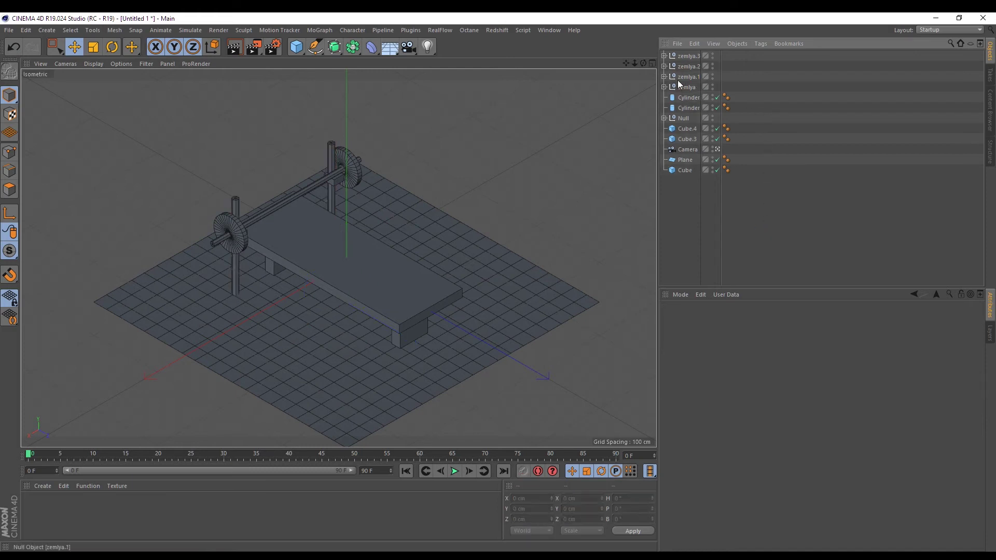
pyautogui.click(678, 80)
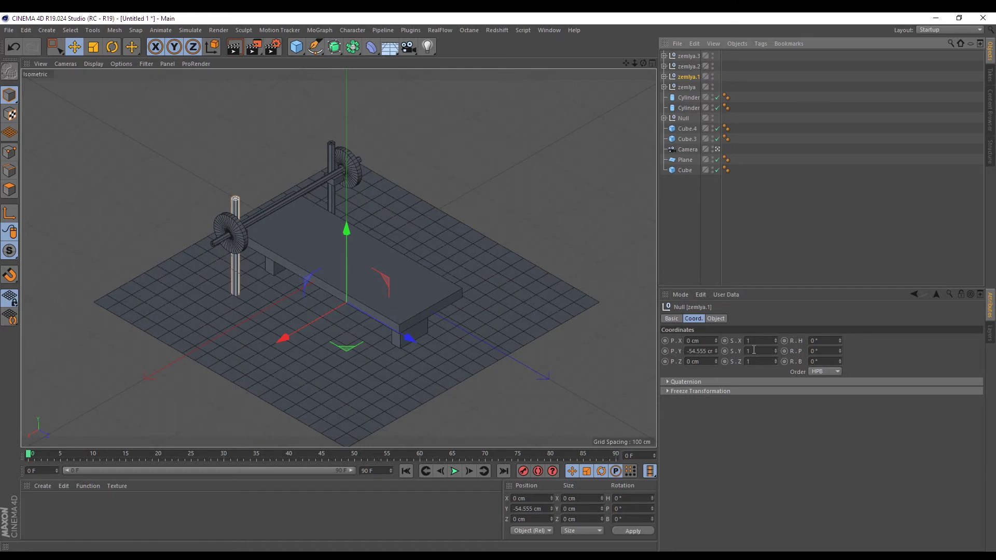
pyautogui.click(68, 454)
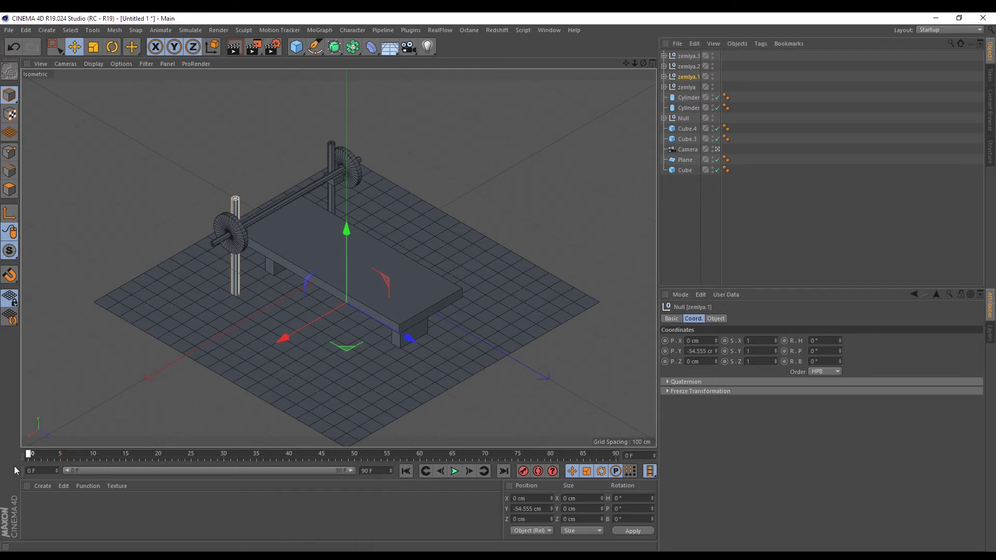
pyautogui.click(754, 351)
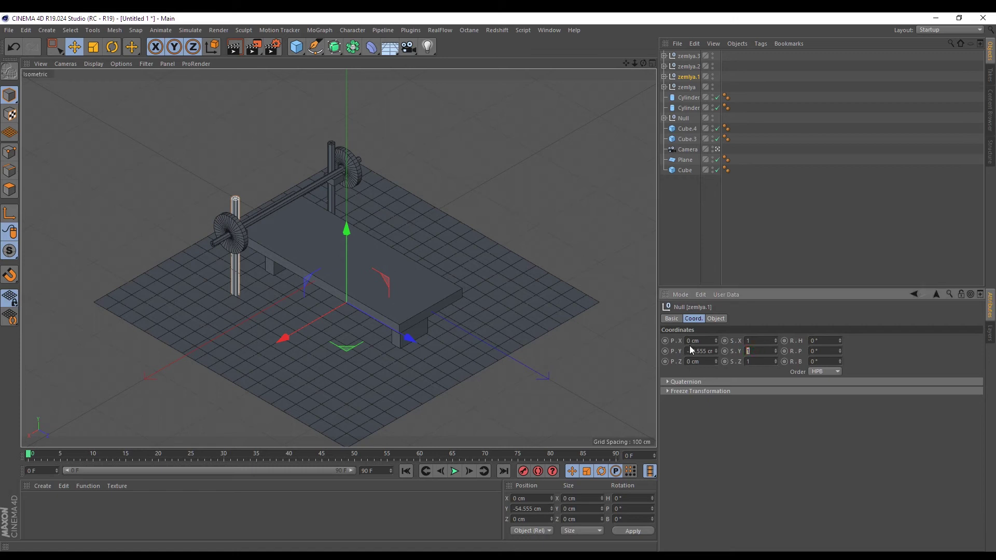
pyautogui.write('0')
pyautogui.press('Return')
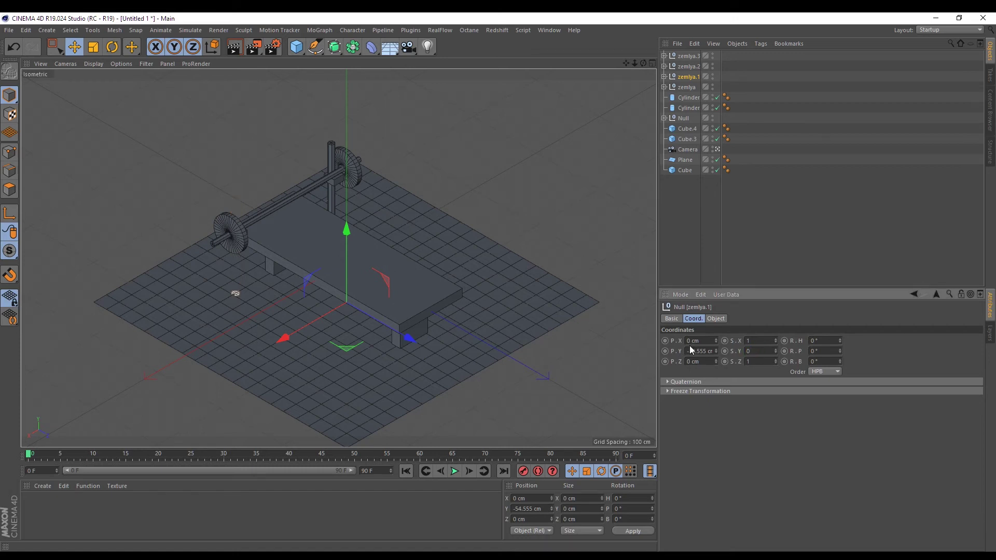
pyautogui.click(725, 351)
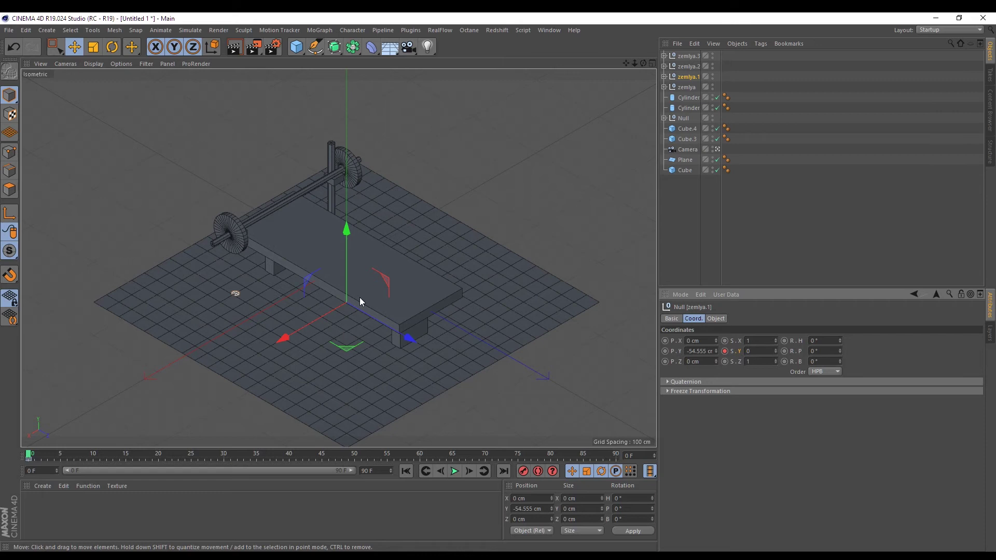
# Key S.Y at 0 on zemlya.2 and zemlya.3 at frame 0.
pyautogui.click(684, 66)
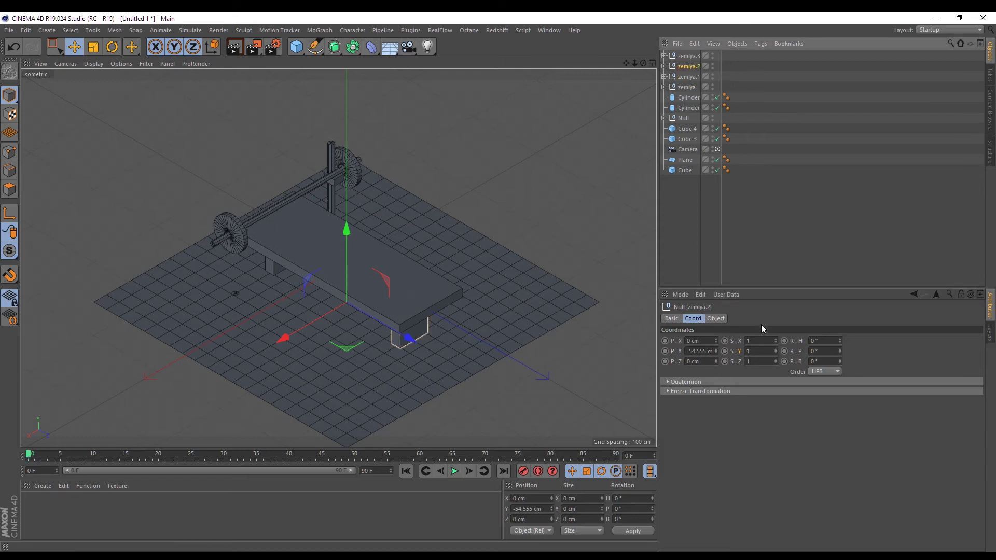
pyautogui.click(756, 352)
pyautogui.write('0')
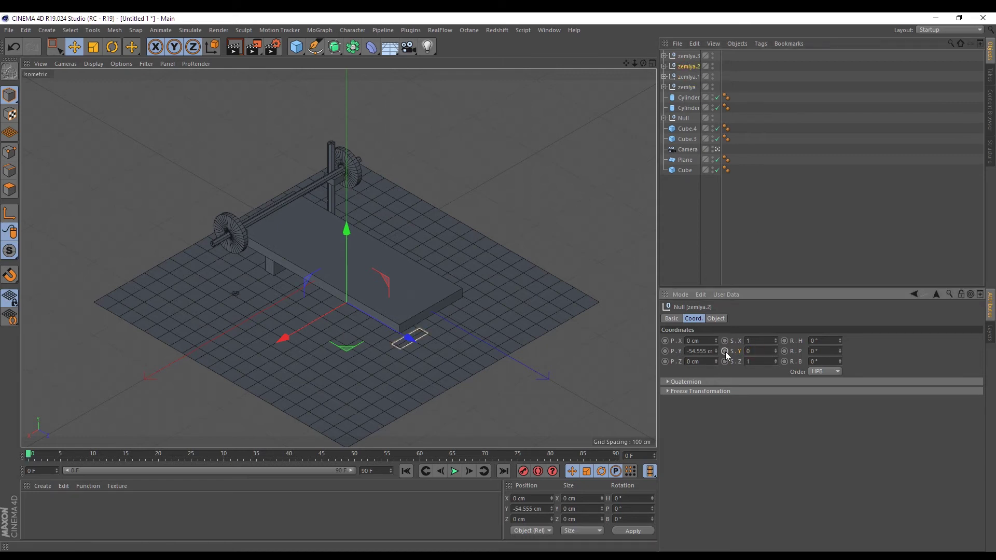
pyautogui.click(725, 352)
pyautogui.click(689, 77)
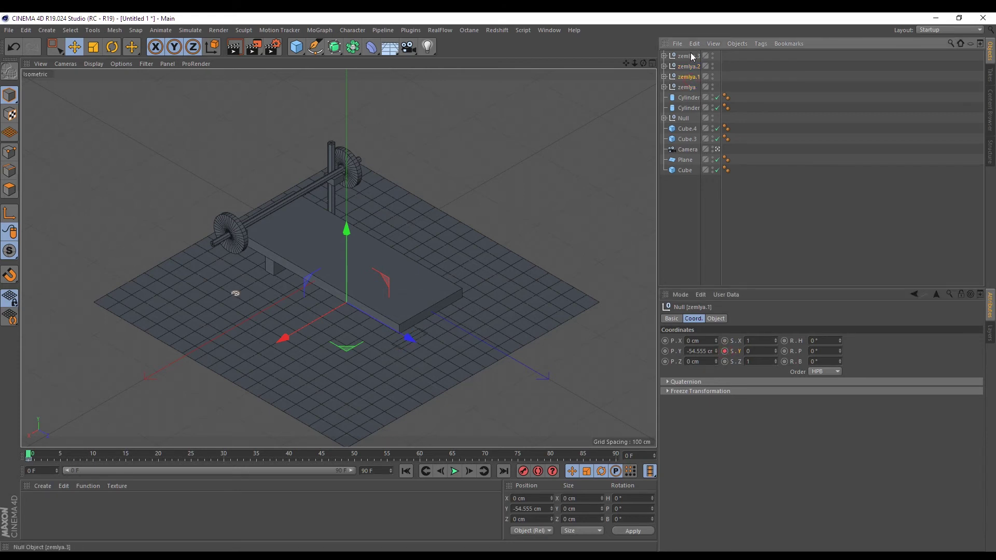
pyautogui.click(692, 57)
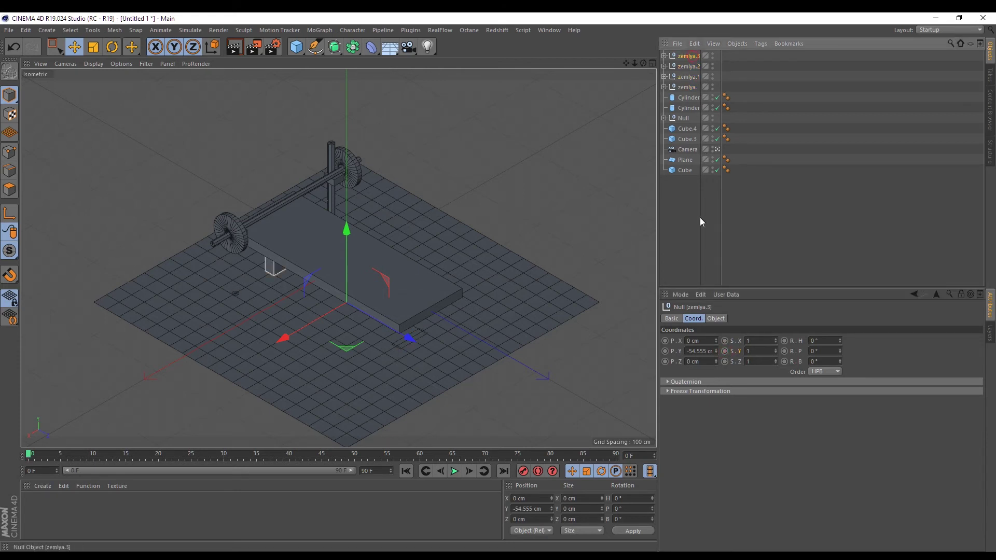
pyautogui.click(725, 351)
# Set zemlya's S.Y to 0, preview the render, and move the playhead to frame 20.
pyautogui.click(688, 77)
pyautogui.click(686, 87)
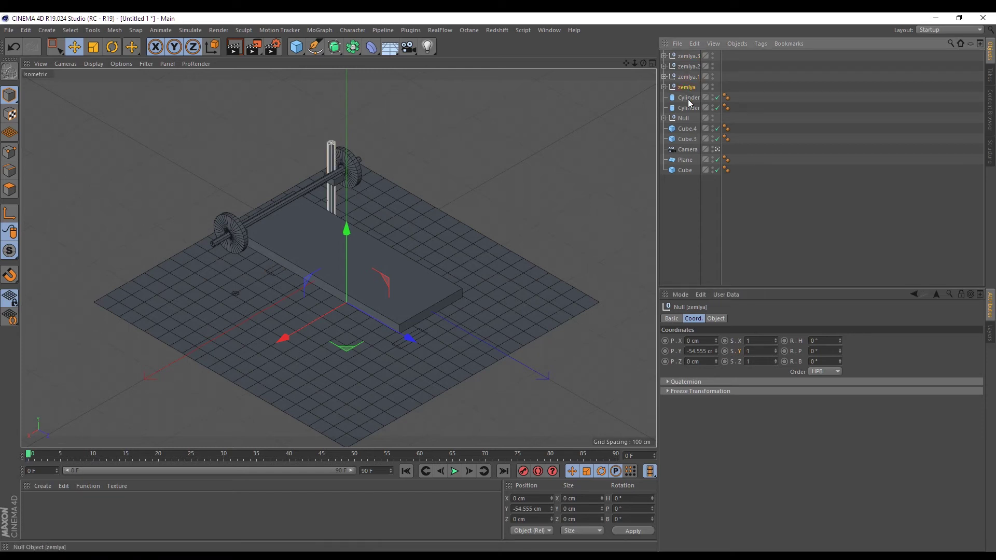
pyautogui.click(750, 351)
pyautogui.write('0')
pyautogui.press('Return')
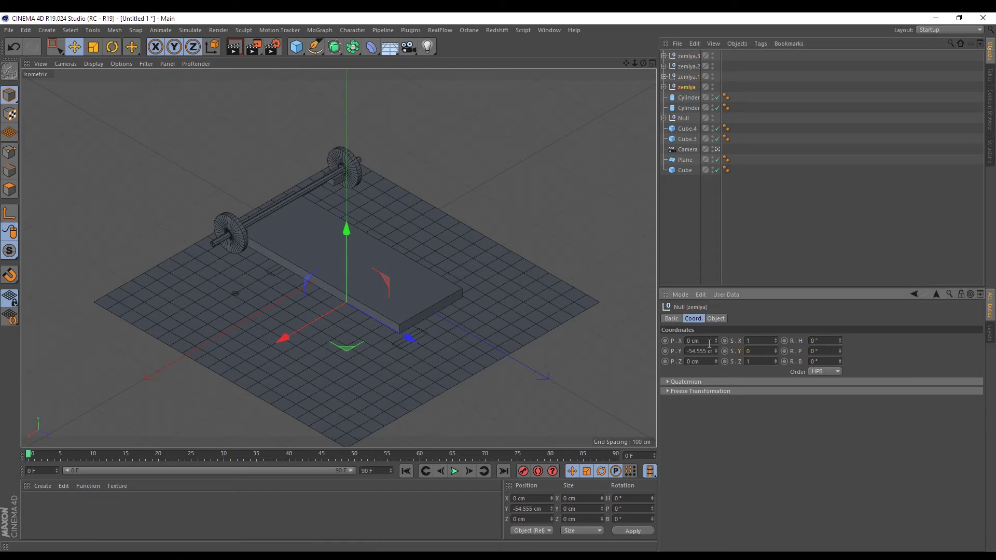
pyautogui.hotkey('ctrl', 'r')
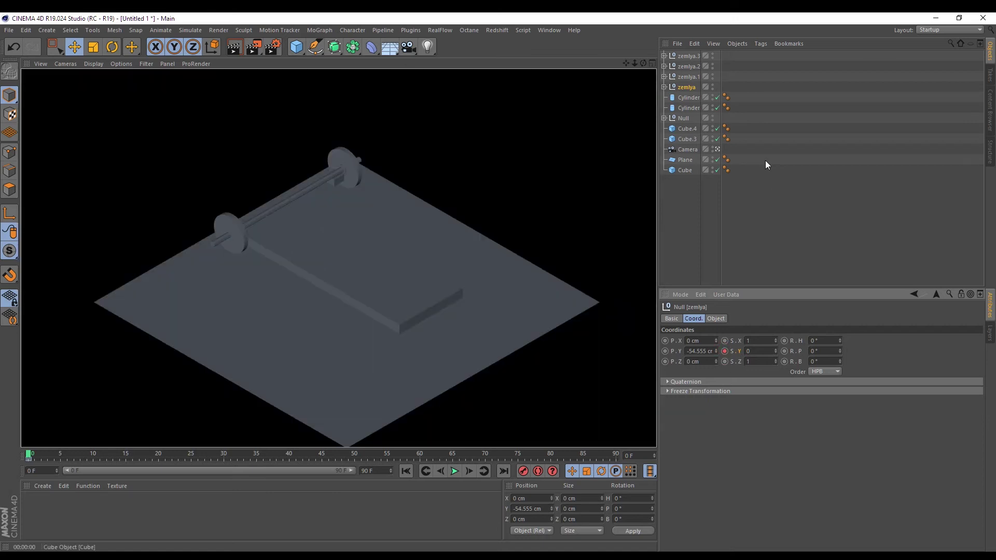
pyautogui.click(735, 236)
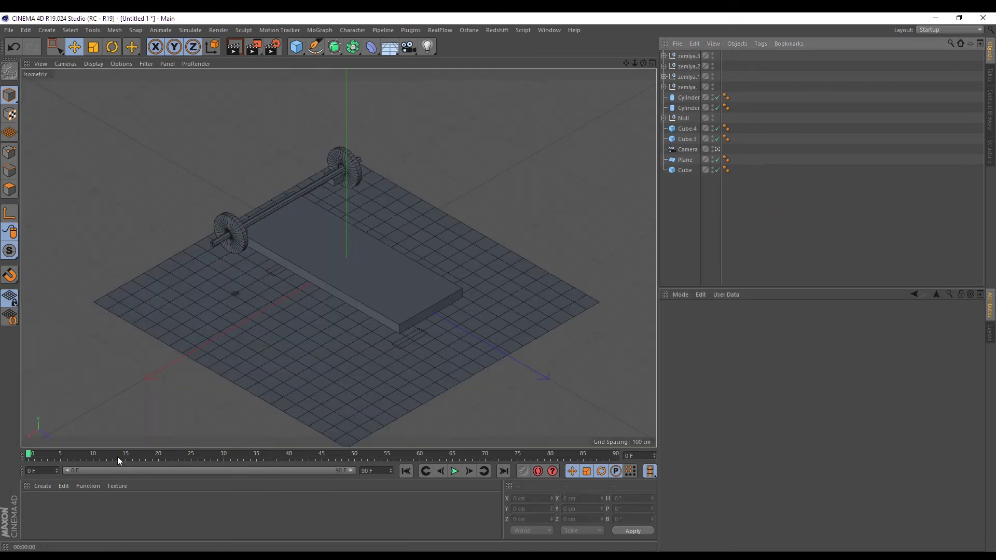
pyautogui.moveTo(117, 456); pyautogui.dragTo(158, 460)
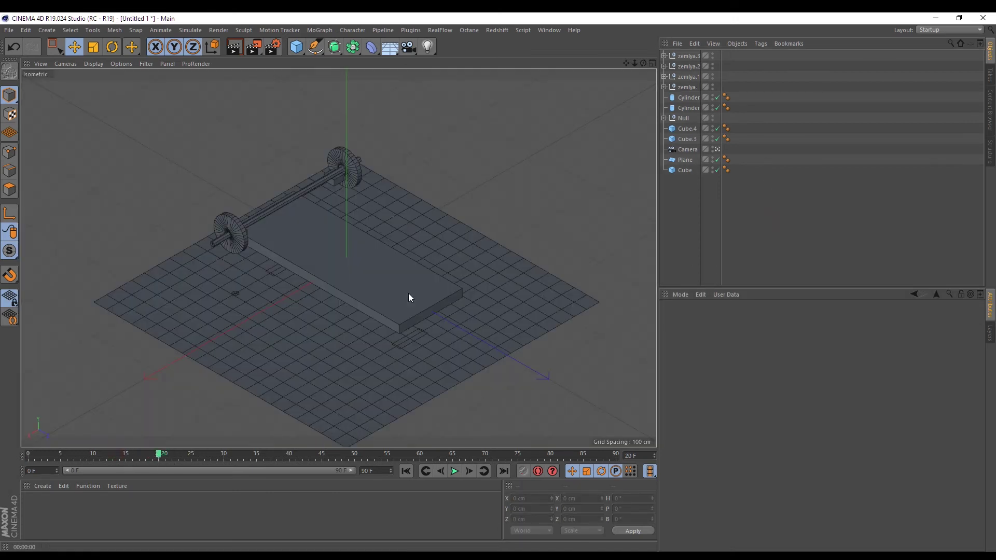
pyautogui.click(685, 87)
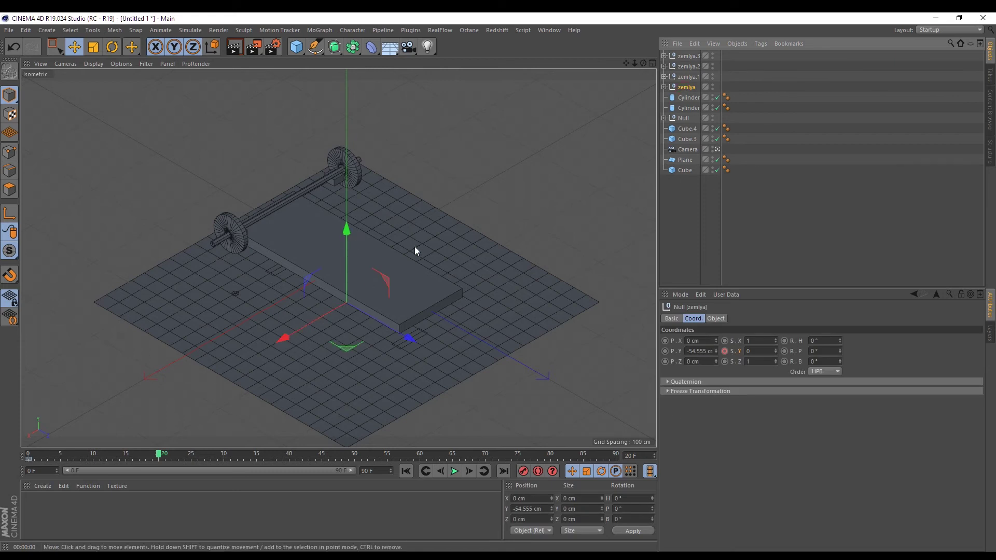
# Set S.Y back to 1 on zemlya at frame 20 and zemlya.1 at frame 22, keyed.
pyautogui.doubleClick(758, 351)
pyautogui.write('1')
pyautogui.press('Return')
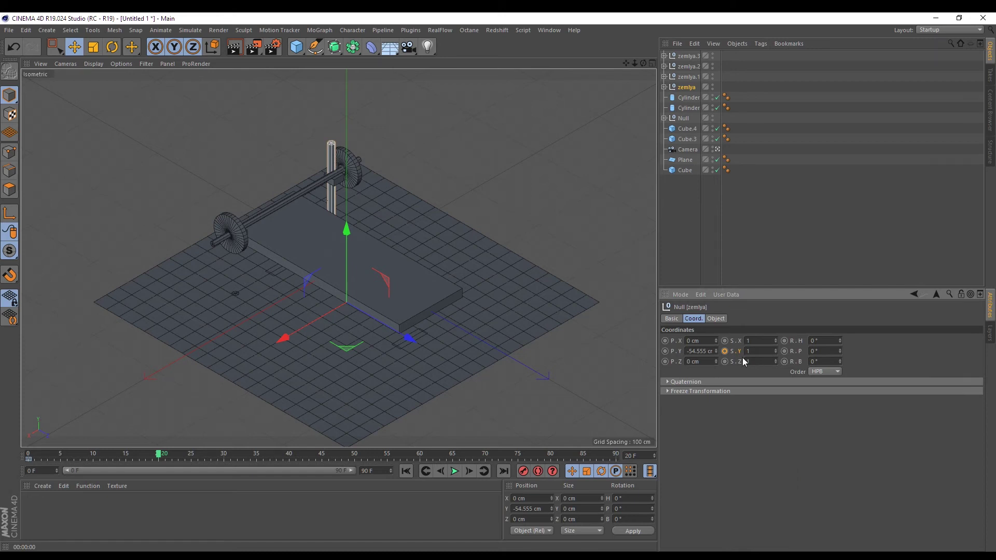
pyautogui.click(681, 78)
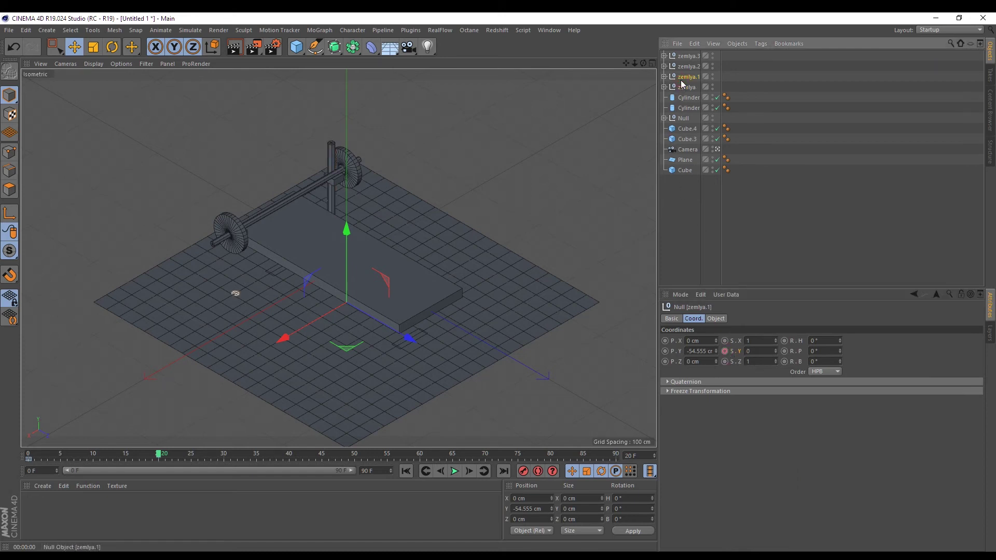
pyautogui.click(172, 458)
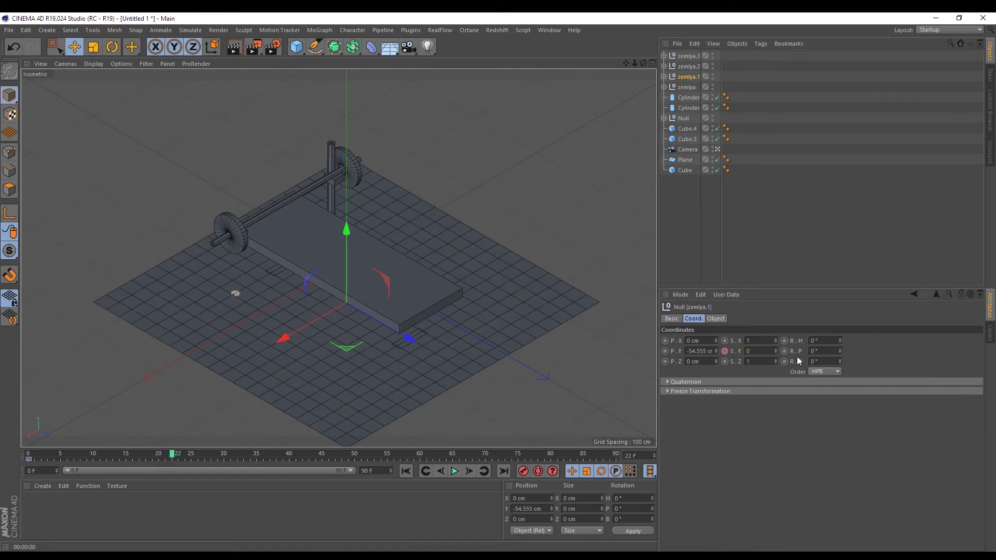
pyautogui.write('1')
pyautogui.press('Return')
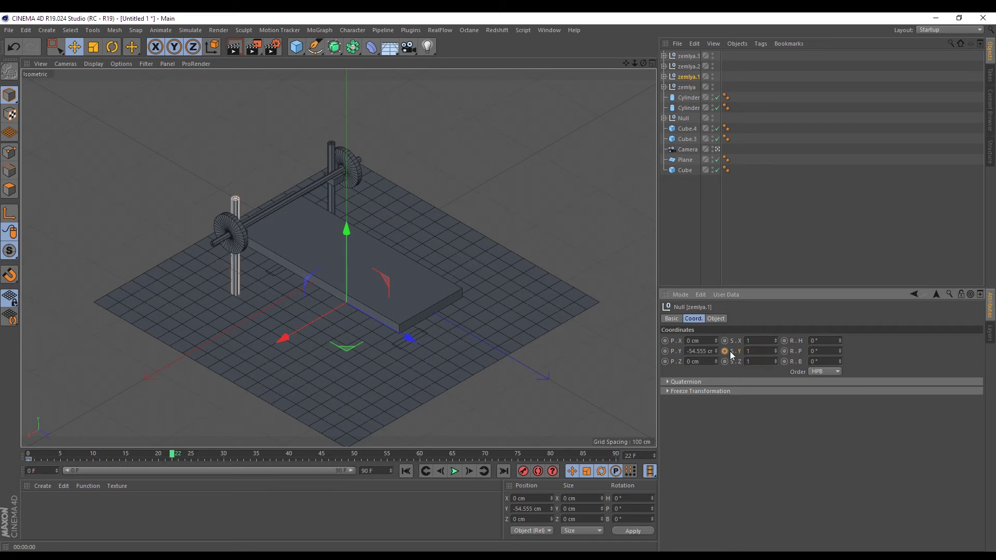
pyautogui.click(726, 351)
# Key zemlya.2 and zemlya.3 back to S.Y 1 around frames 16–18.
pyautogui.click(687, 66)
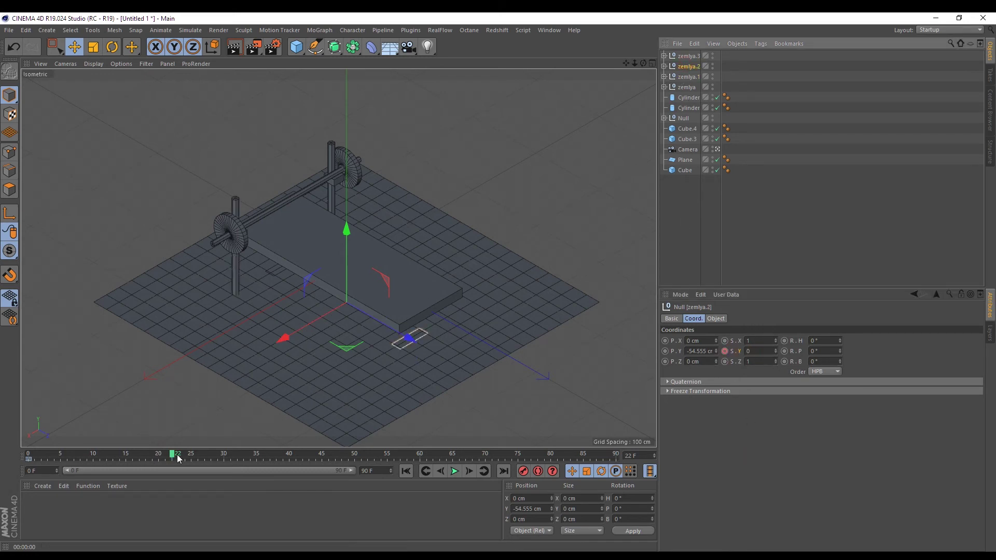
pyautogui.moveTo(156, 459); pyautogui.dragTo(132, 458)
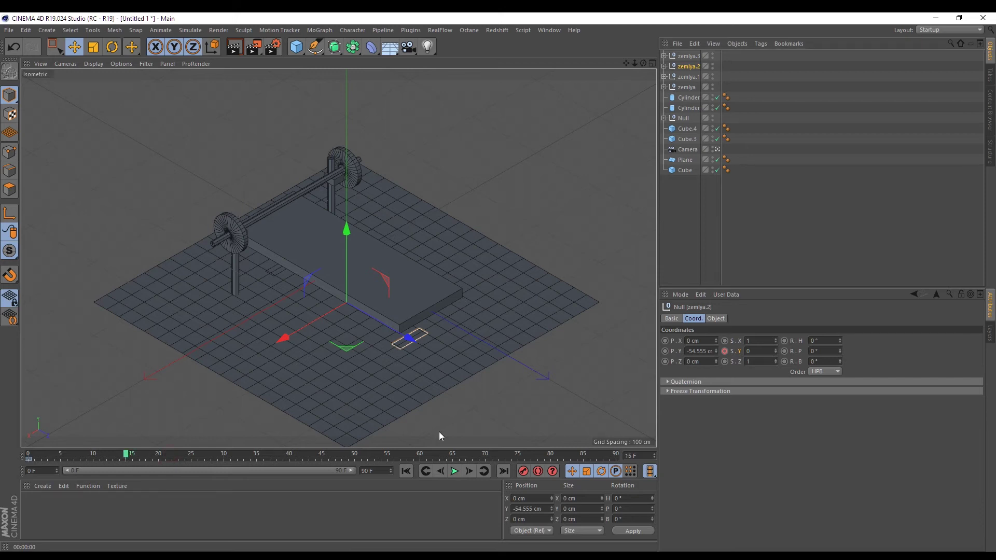
pyautogui.write('1')
pyautogui.press('Return')
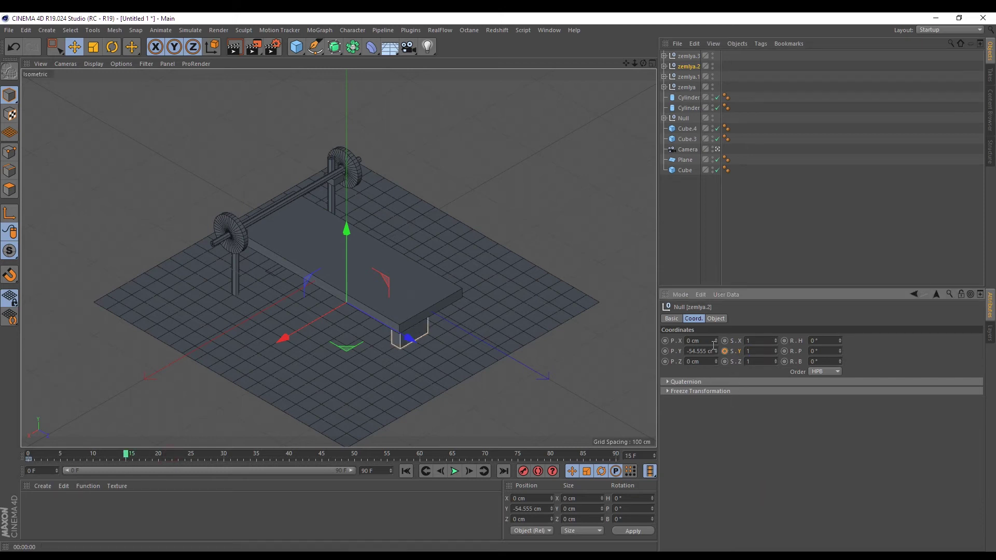
pyautogui.keyDown('ctrl'); pyautogui.click(725, 351); pyautogui.keyUp('ctrl')
pyautogui.moveTo(127, 456); pyautogui.dragTo(145, 457)
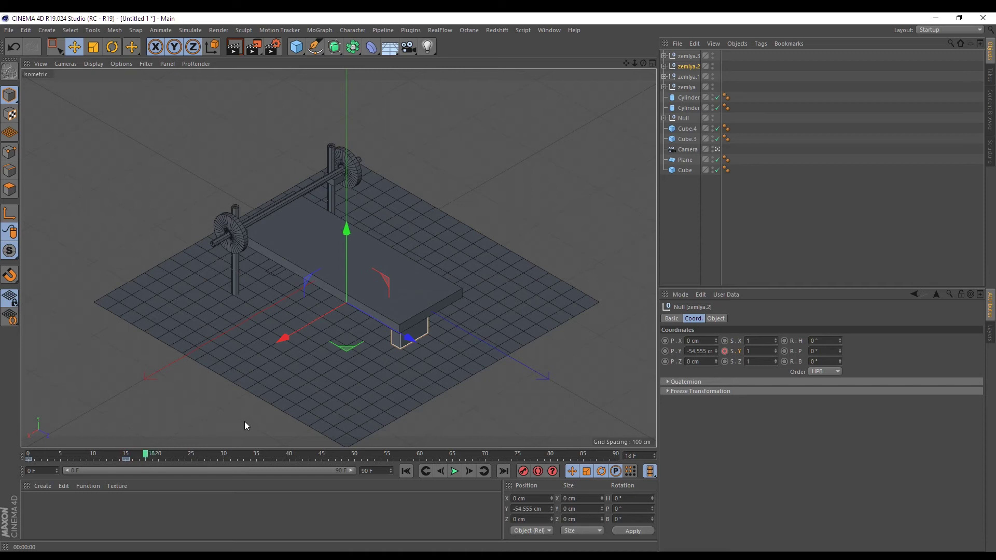
pyautogui.click(688, 56)
pyautogui.click(758, 351)
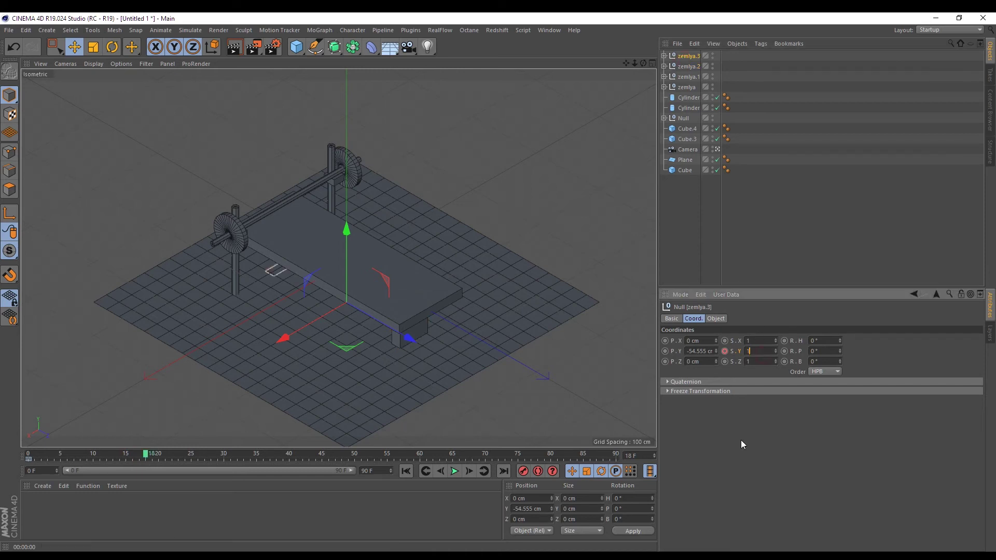
pyautogui.press('Return')
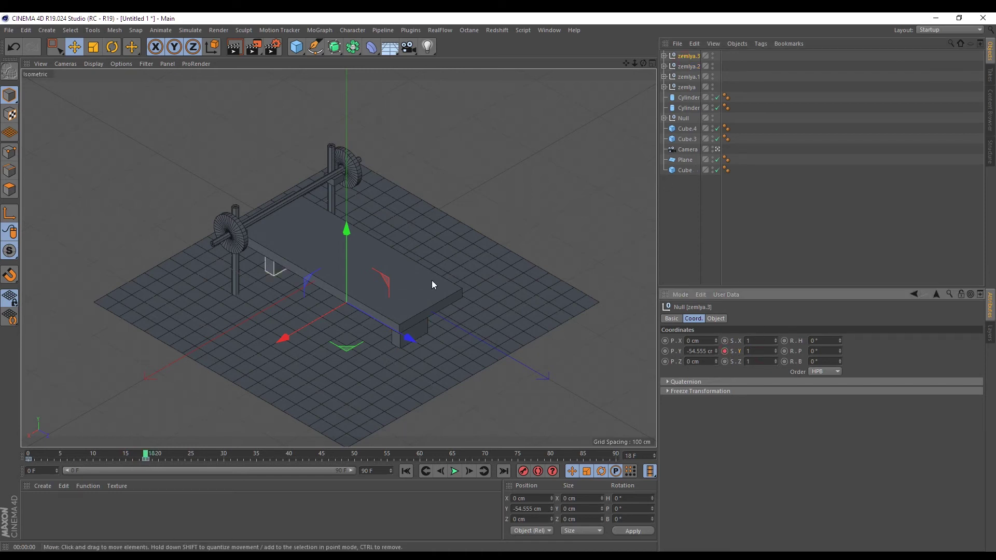
pyautogui.click(431, 280)
# Disable the bench-top Cube and play the animation to preview the posts growing.
pyautogui.click(718, 169)
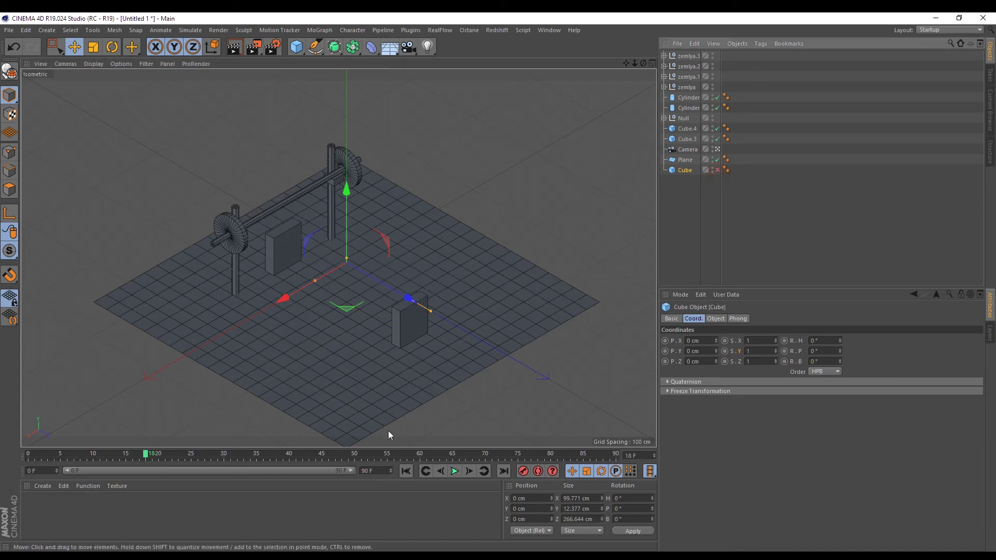
pyautogui.click(403, 470)
pyautogui.click(453, 472)
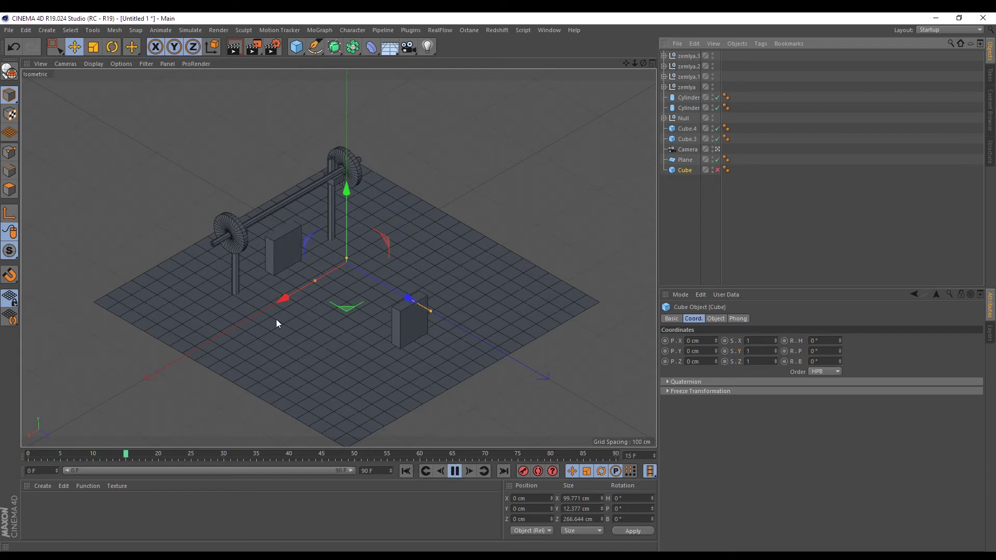
pyautogui.click(456, 470)
# Shift zemlya.2's scale key earlier to frame 13 and replay the animation.
pyautogui.click(399, 327)
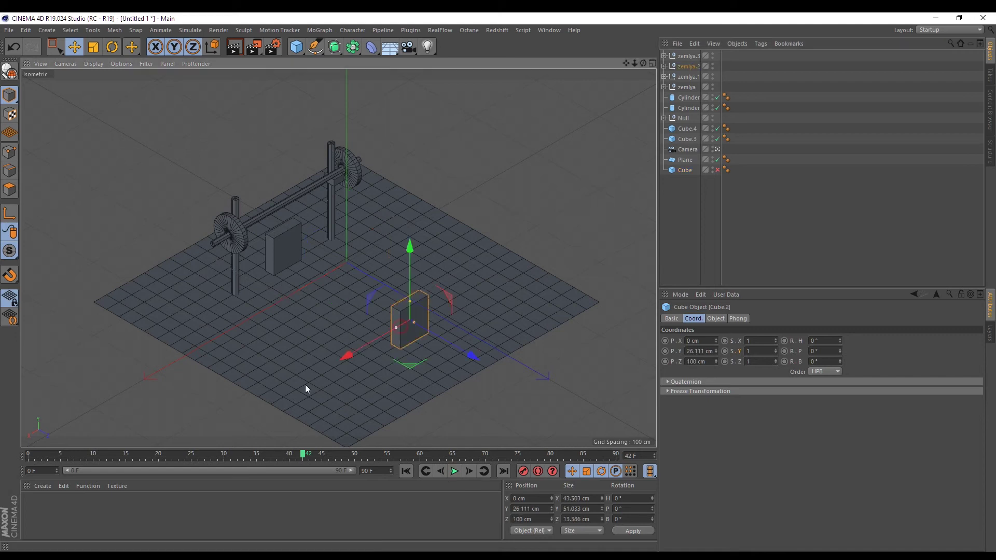
pyautogui.click(688, 66)
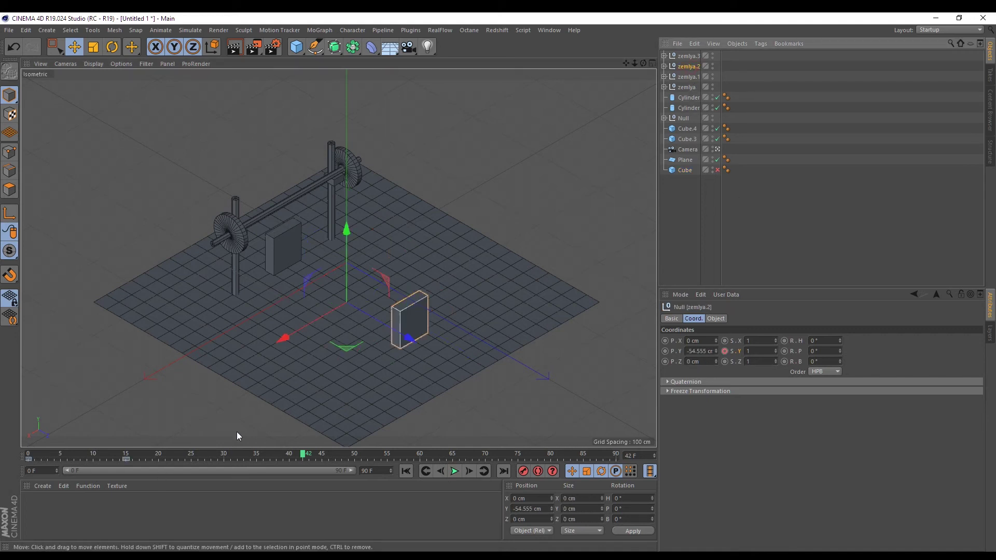
pyautogui.moveTo(126, 459); pyautogui.dragTo(32, 452)
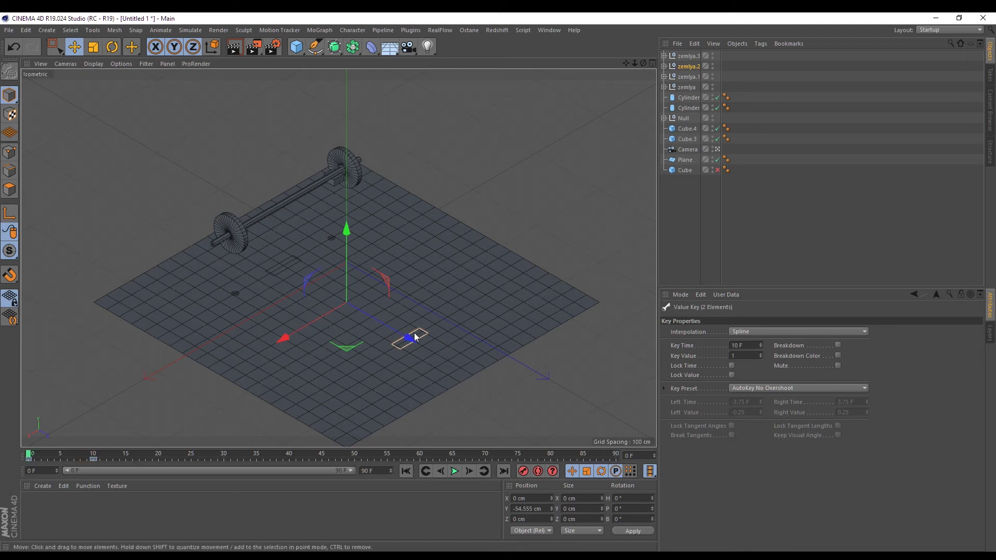
pyautogui.press('F8')
pyautogui.moveTo(106, 455)
pyautogui.mouseDown()
pyautogui.moveTo(23, 451)
pyautogui.moveTo(157, 460)
pyautogui.moveTo(70, 462)
pyautogui.moveTo(100, 460)
pyautogui.mouseUp()
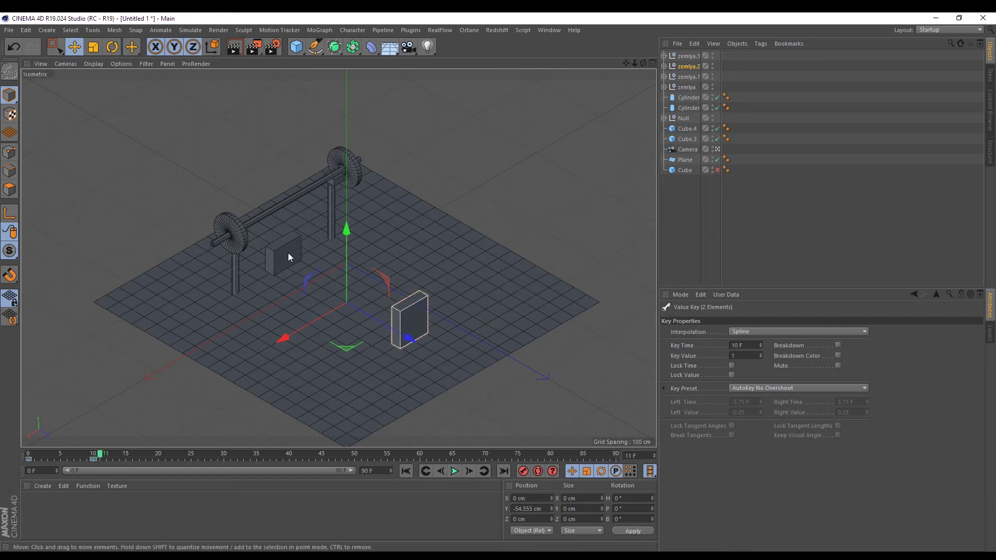
pyautogui.press('F8')
pyautogui.press('F8')
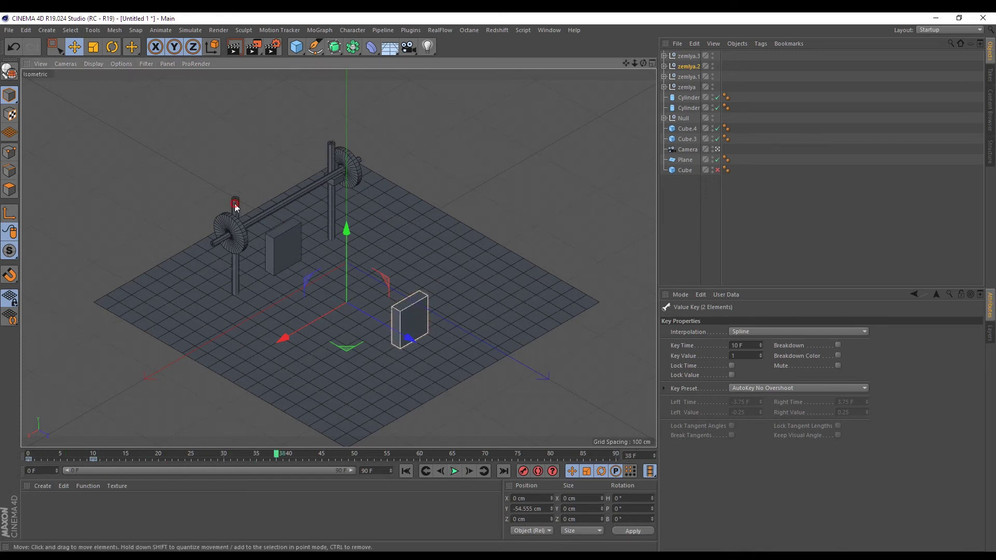
# Select zemlya.1's scale keyframe and play the animation through from the start.
pyautogui.click(234, 203)
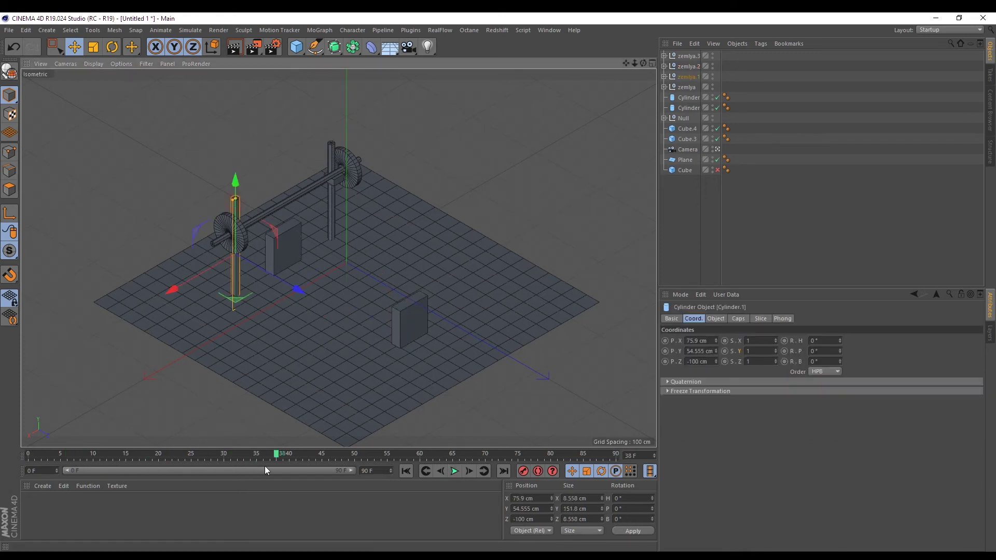
pyautogui.click(687, 77)
pyautogui.click(185, 459)
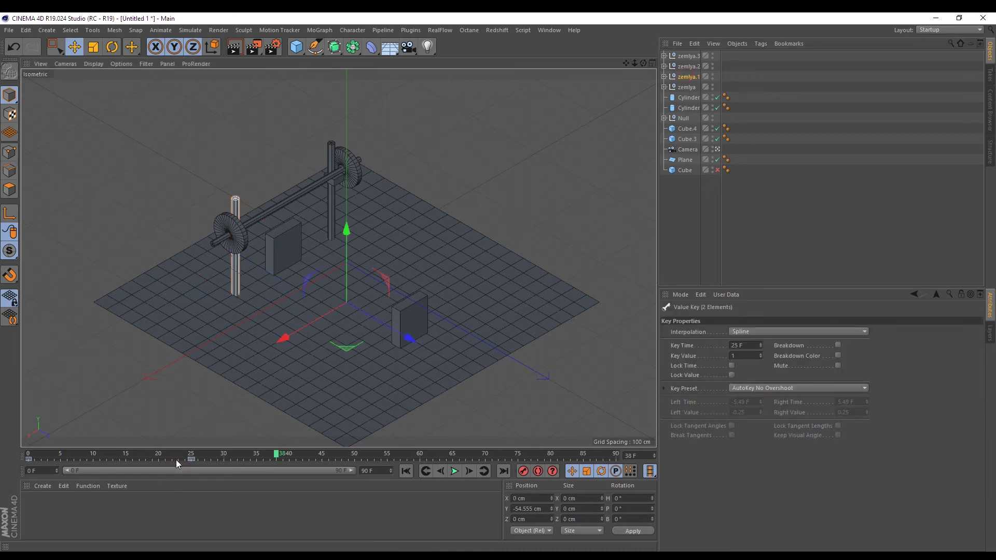
pyautogui.click(26, 456)
pyautogui.press('F8')
pyautogui.press('F8')
# Re-enable the bench-top Cube so it appears atop its legs.
pyautogui.click(708, 210)
pyautogui.click(717, 169)
pyautogui.click(363, 262)
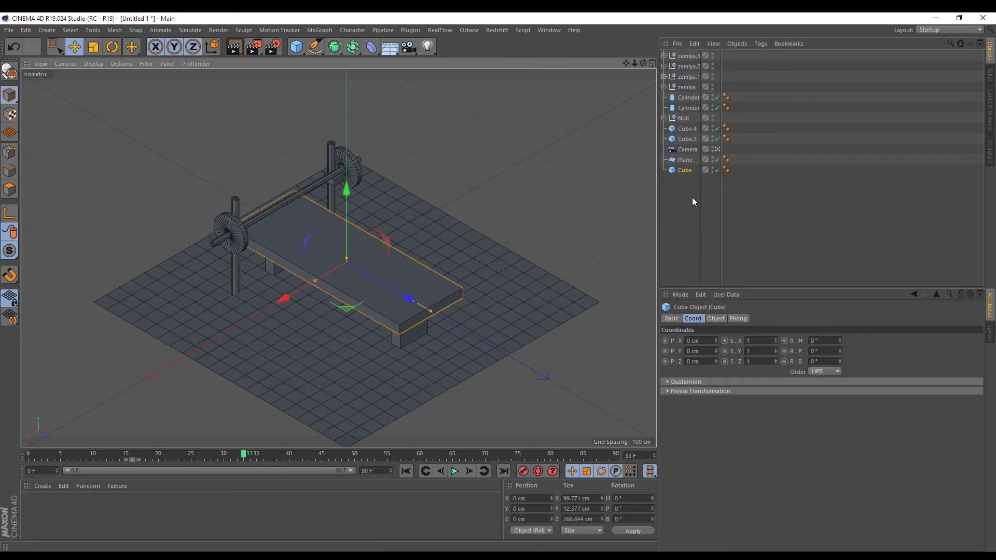
# Show the bench-top slab again and keyframe it at zero scale on frame 10.
pyautogui.click(685, 170)
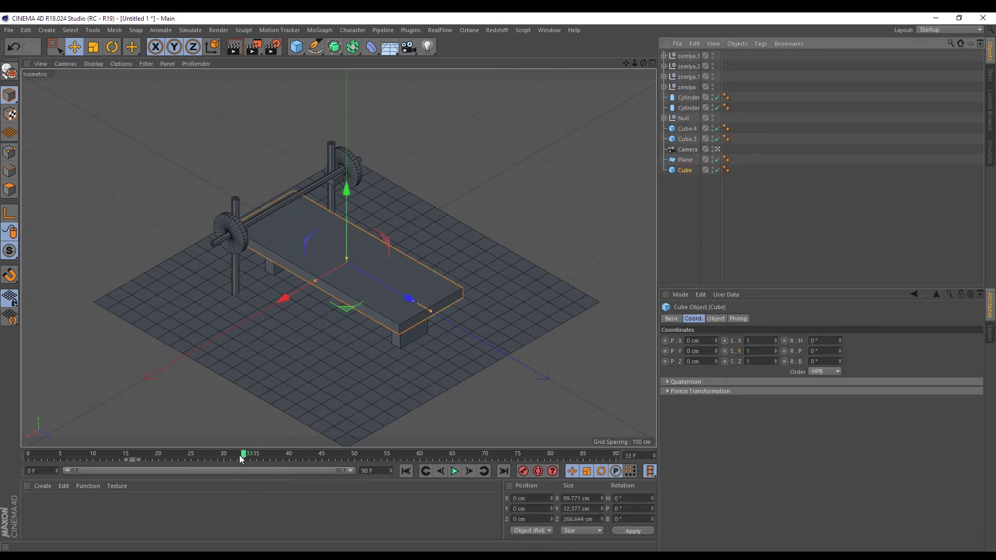
pyautogui.moveTo(64, 459)
pyautogui.mouseDown()
pyautogui.moveTo(107, 459)
pyautogui.moveTo(55, 464)
pyautogui.moveTo(94, 469)
pyautogui.mouseUp()
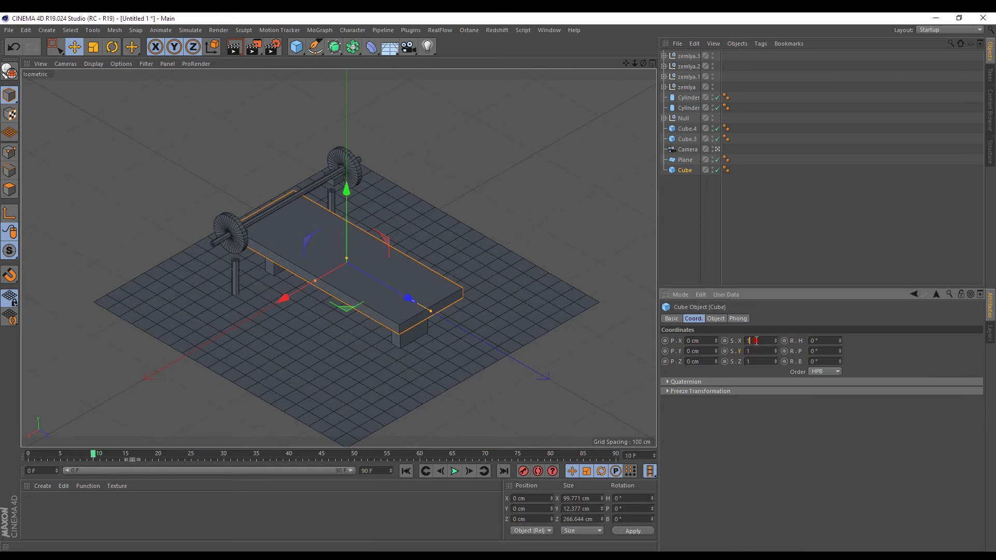
pyautogui.write('0')
pyautogui.press('Return')
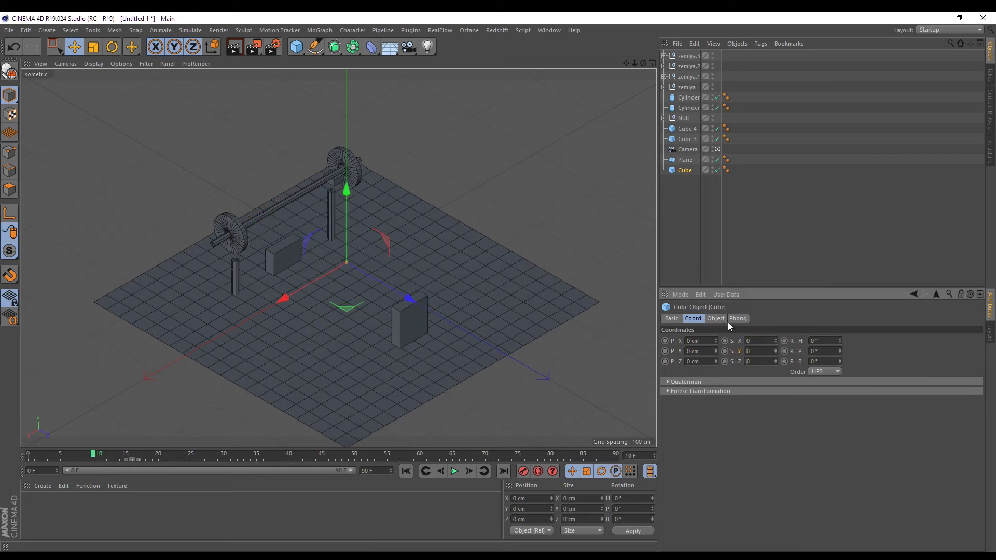
pyautogui.click(725, 361)
# Keyframe the slab at full scale 1,1,1 on frame 20.
pyautogui.moveTo(93, 456); pyautogui.dragTo(159, 458)
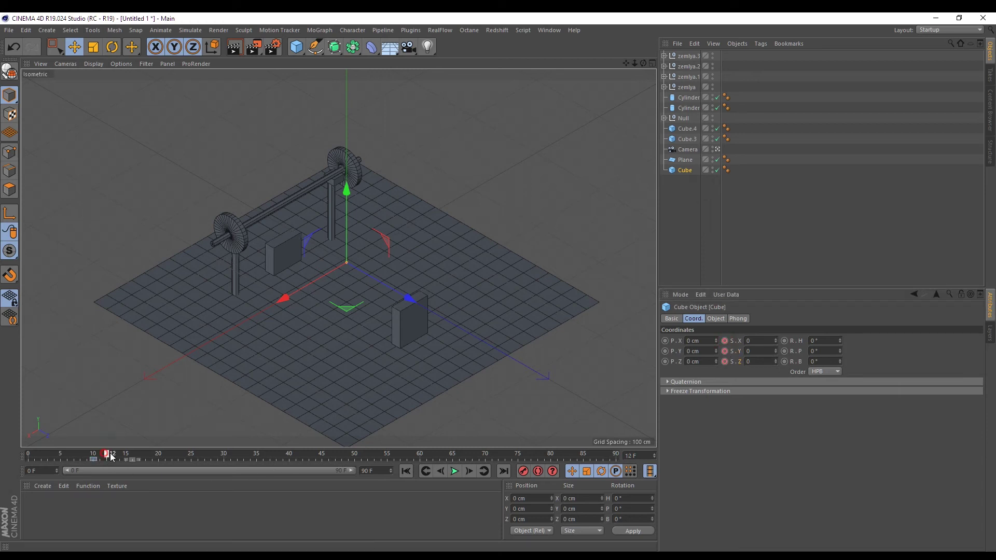
pyautogui.click(769, 342)
pyautogui.write('1')
pyautogui.press('Tab')
pyautogui.write('1')
pyautogui.press('Return')
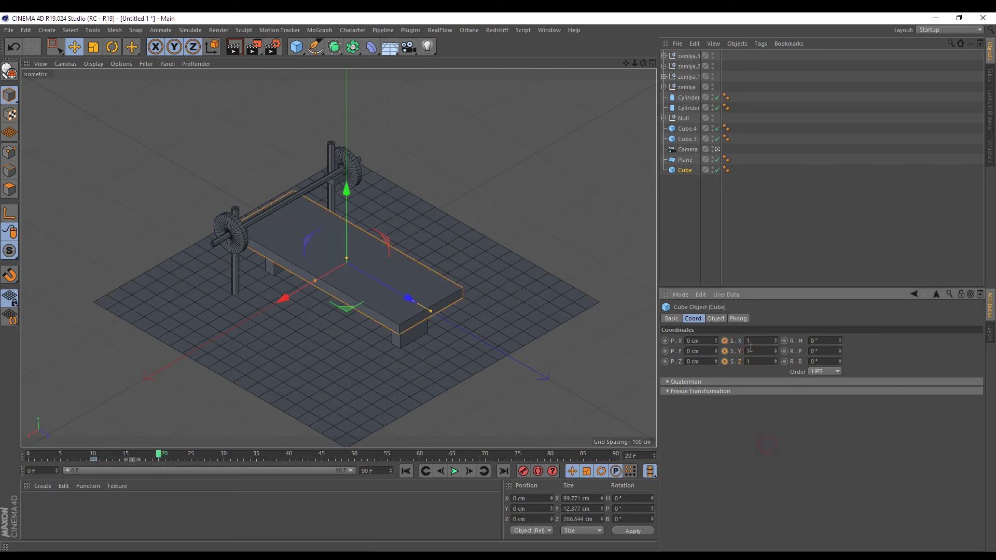
pyautogui.click(731, 357)
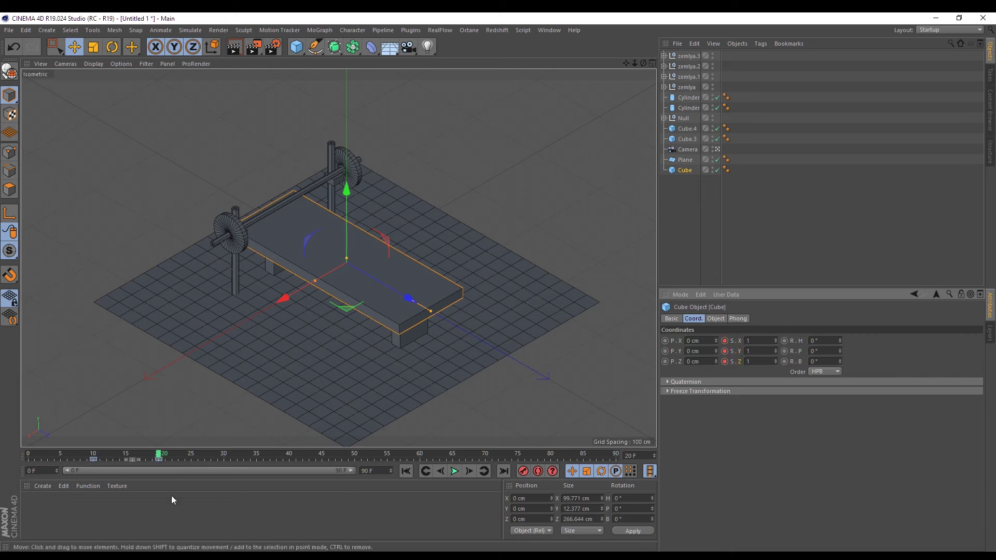
# Re-key frame 10 so the slab keeps full width and is zero only in length.
pyautogui.moveTo(132, 453)
pyautogui.mouseDown()
pyautogui.moveTo(120, 454)
pyautogui.moveTo(145, 454)
pyautogui.moveTo(99, 459)
pyautogui.moveTo(162, 456)
pyautogui.moveTo(69, 460)
pyautogui.moveTo(136, 465)
pyautogui.moveTo(101, 459)
pyautogui.mouseUp()
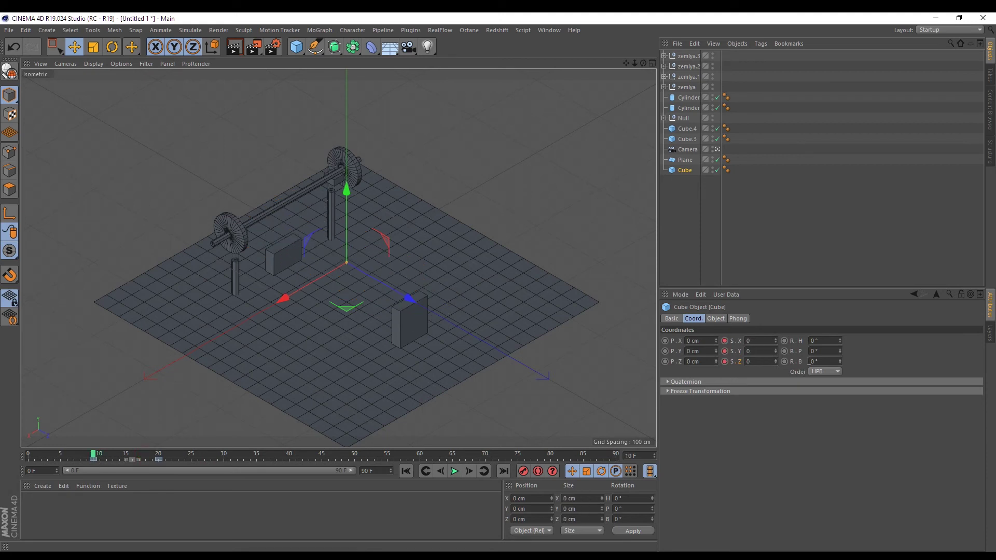
pyautogui.doubleClick(767, 341)
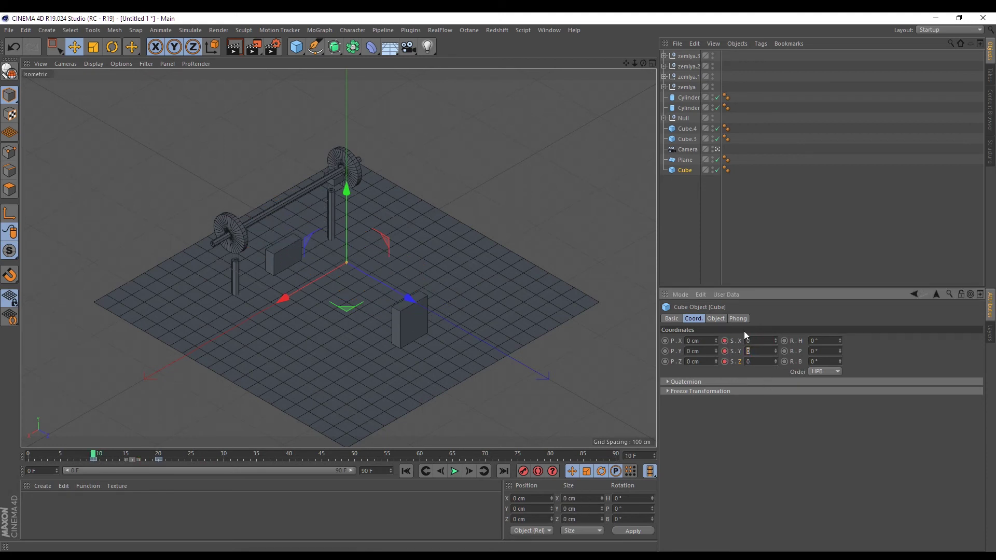
pyautogui.write('1')
pyautogui.press('Return')
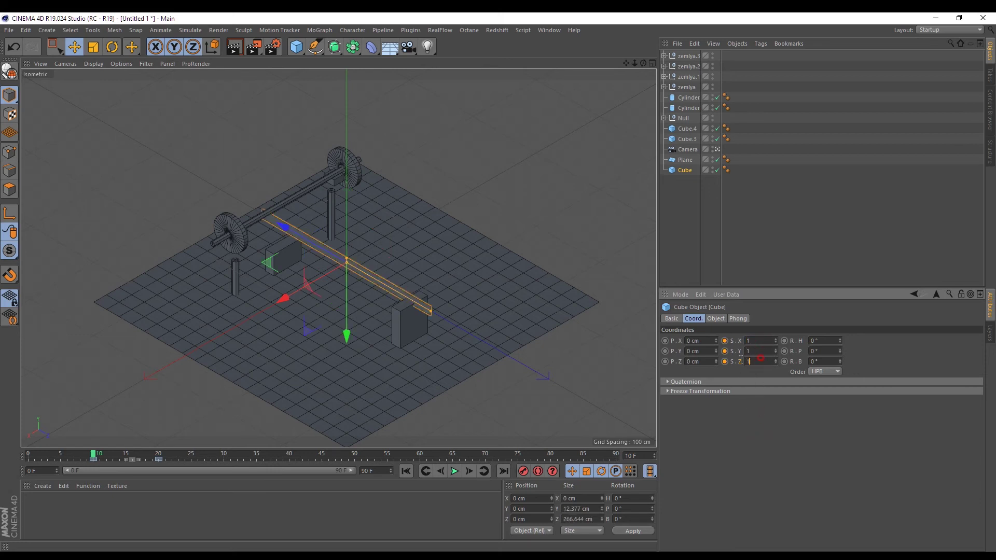
pyautogui.press('Return')
pyautogui.write('0')
pyautogui.press('Return')
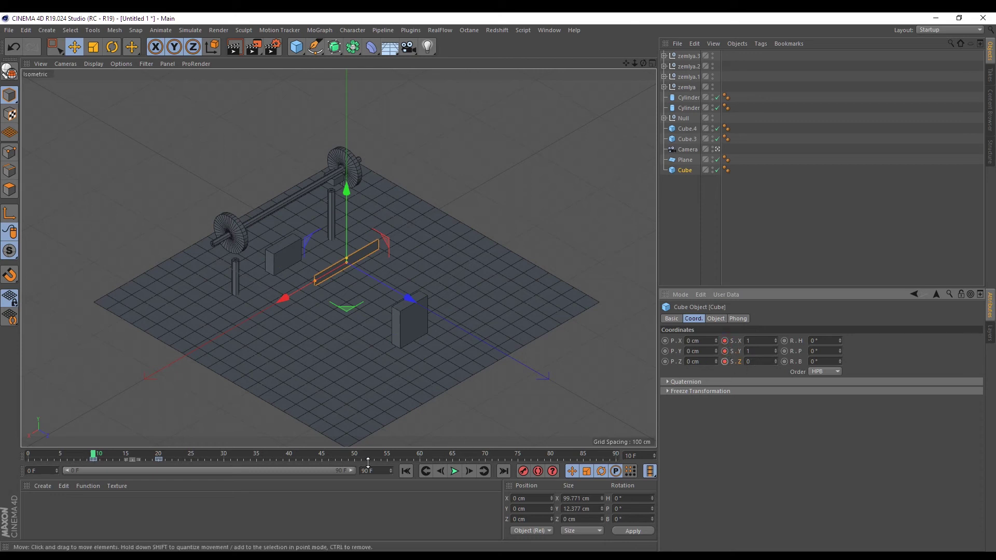
pyautogui.click(107, 455)
# Play, render and scrub to frame 21 to check the slab growing into place.
pyautogui.moveTo(108, 455); pyautogui.dragTo(132, 459)
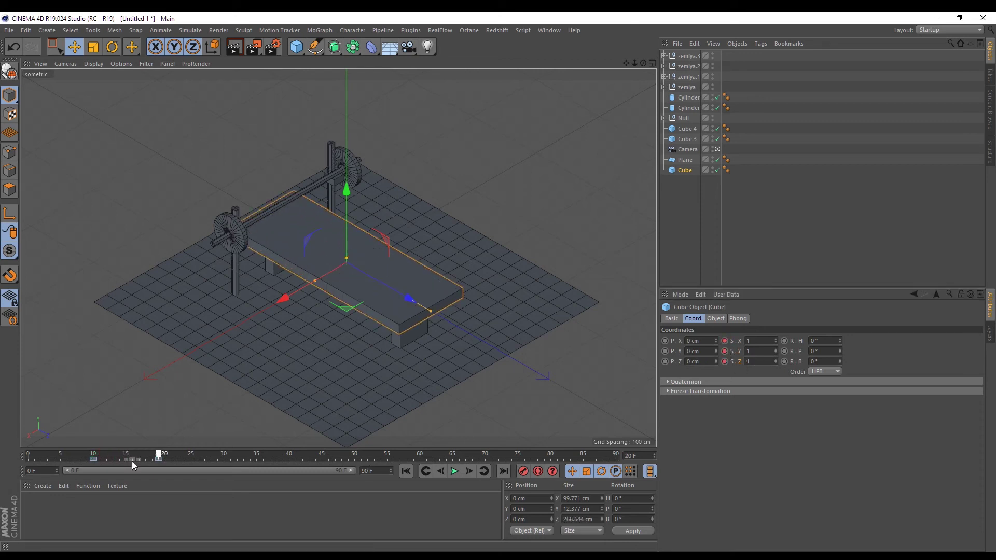
pyautogui.press('F8')
pyautogui.click(34, 454)
pyautogui.hotkey('ctrl', 'r')
pyautogui.moveTo(34, 451); pyautogui.dragTo(165, 457)
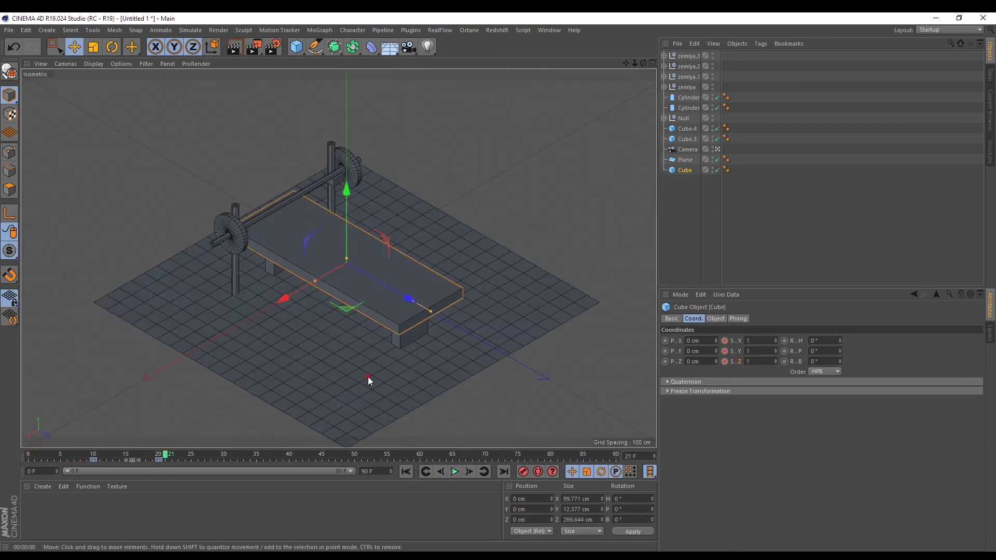
# Disable the floor Plane, play the animation, then select the bench-top Cube.
pyautogui.click(717, 159)
pyautogui.click(425, 472)
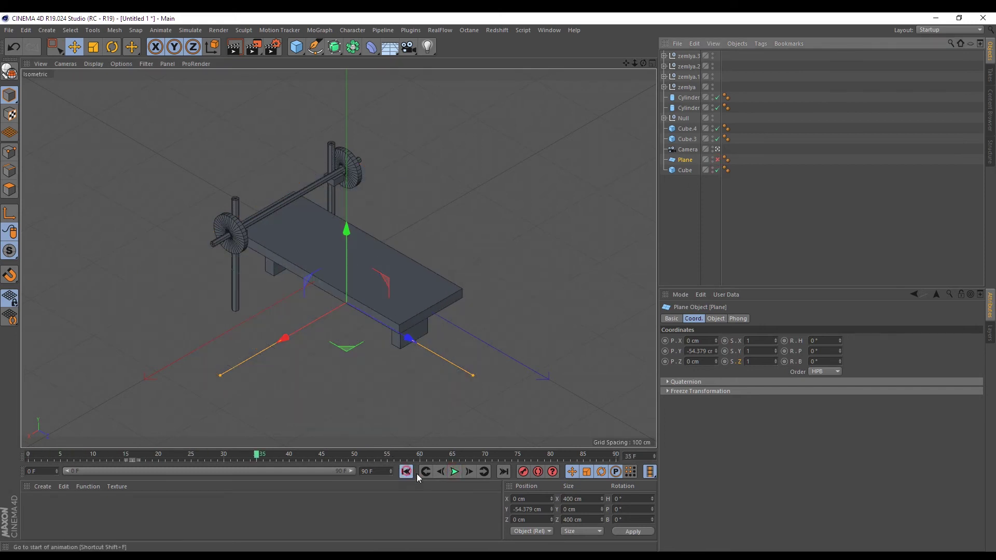
pyautogui.click(416, 472)
pyautogui.click(459, 477)
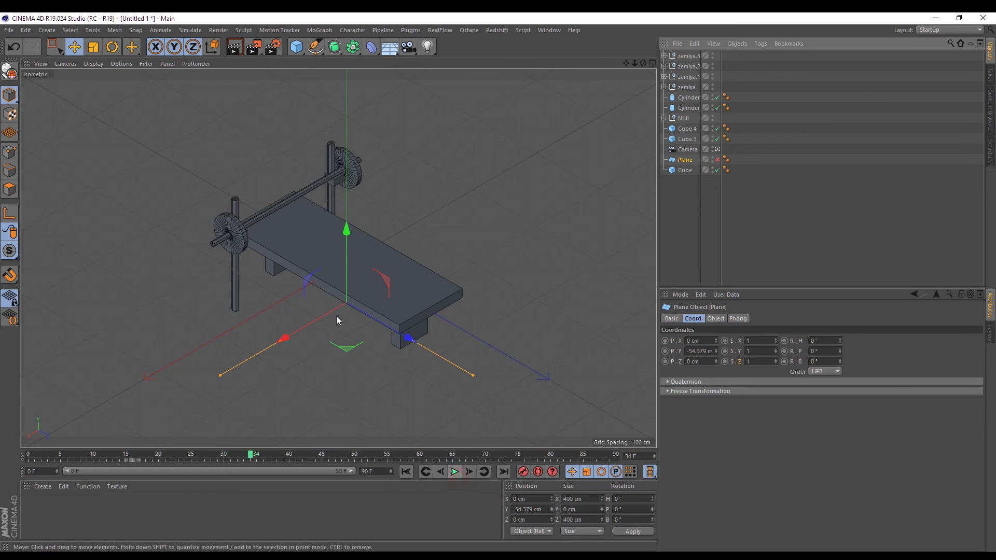
pyautogui.click(312, 300)
# Compare frames 10 and 20 and slide the bench top toward the lower right.
pyautogui.moveTo(172, 456)
pyautogui.mouseDown()
pyautogui.moveTo(187, 456)
pyautogui.moveTo(107, 454)
pyautogui.moveTo(298, 458)
pyautogui.moveTo(55, 458)
pyautogui.moveTo(297, 478)
pyautogui.moveTo(29, 457)
pyautogui.mouseUp()
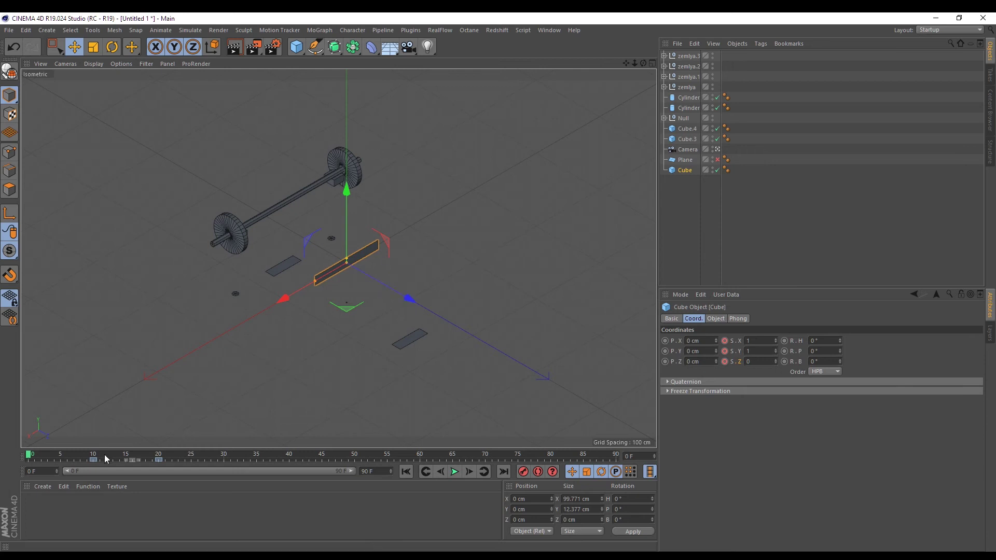
pyautogui.moveTo(104, 454); pyautogui.dragTo(93, 454)
pyautogui.click(158, 455)
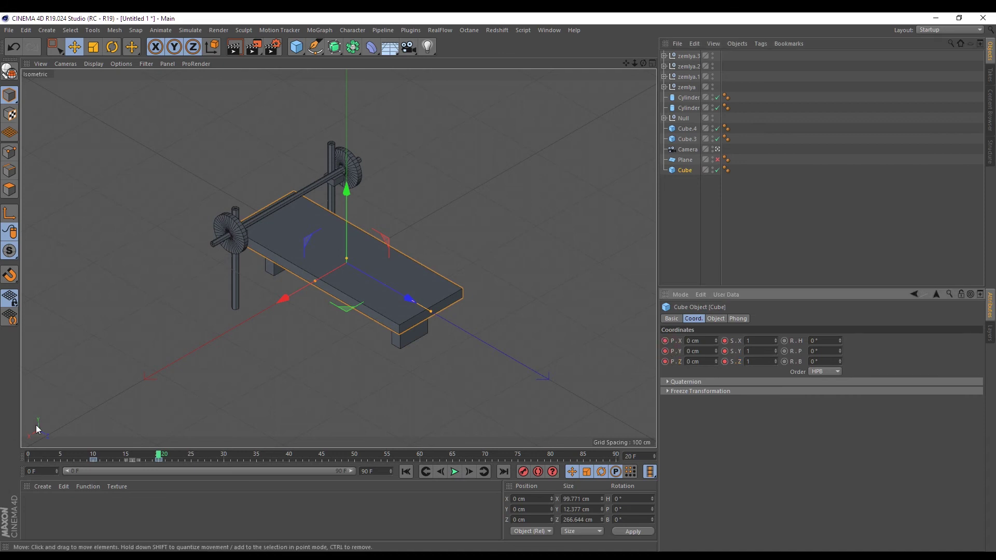
pyautogui.moveTo(116, 455); pyautogui.dragTo(94, 454)
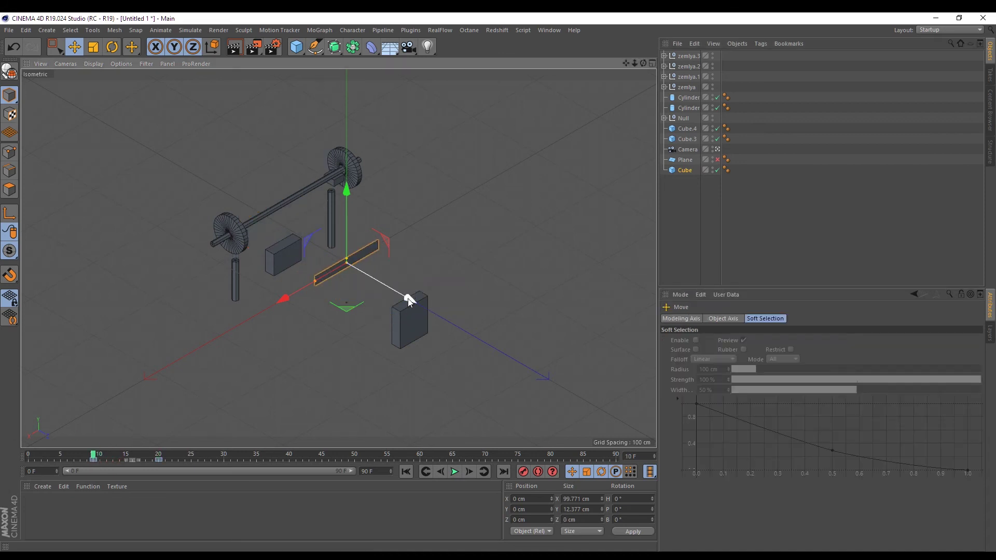
pyautogui.moveTo(410, 299); pyautogui.dragTo(398, 347)
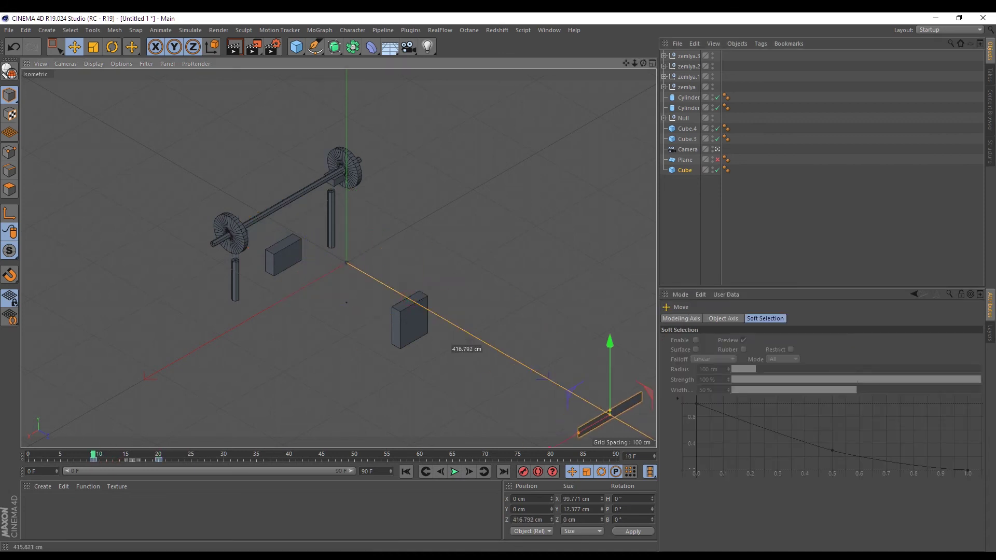
pyautogui.click(455, 472)
pyautogui.click(455, 472)
# Test moving a keyframe to the start, undo it, and go to frame 22.
pyautogui.moveTo(114, 455); pyautogui.dragTo(155, 455)
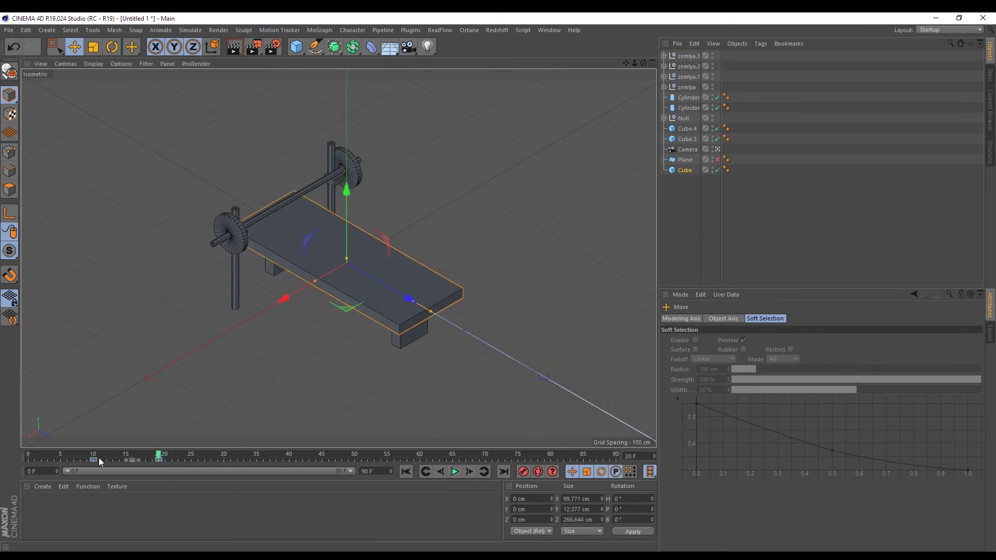
pyautogui.moveTo(95, 459); pyautogui.dragTo(30, 462)
pyautogui.click(43, 457)
pyautogui.press('F8')
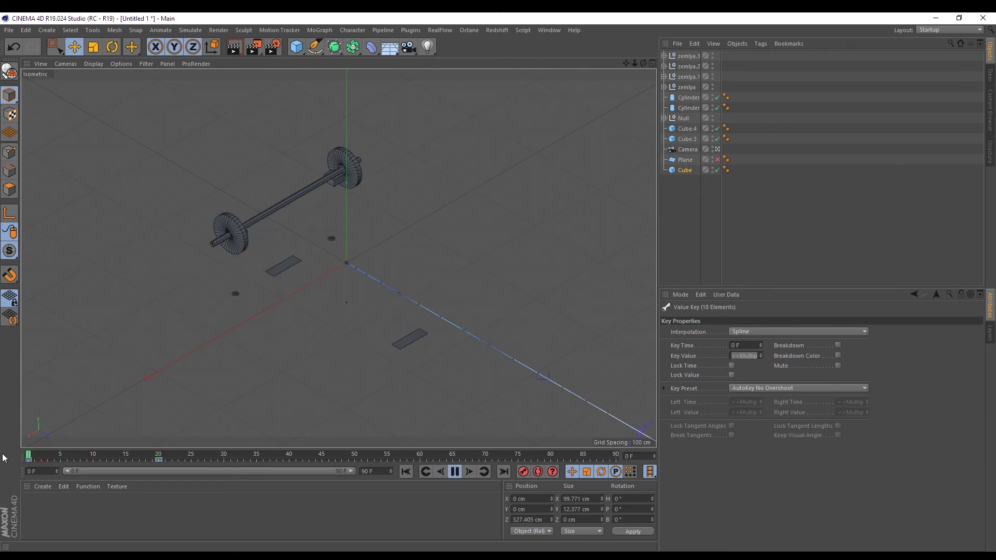
pyautogui.press('F8')
pyautogui.hotkey('ctrl', 'z')
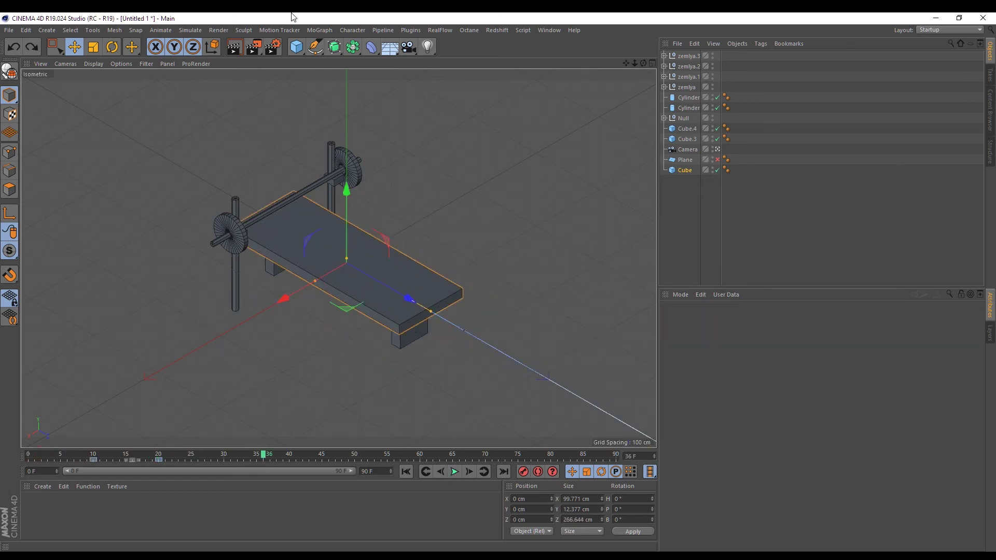
pyautogui.moveTo(127, 456); pyautogui.dragTo(172, 456)
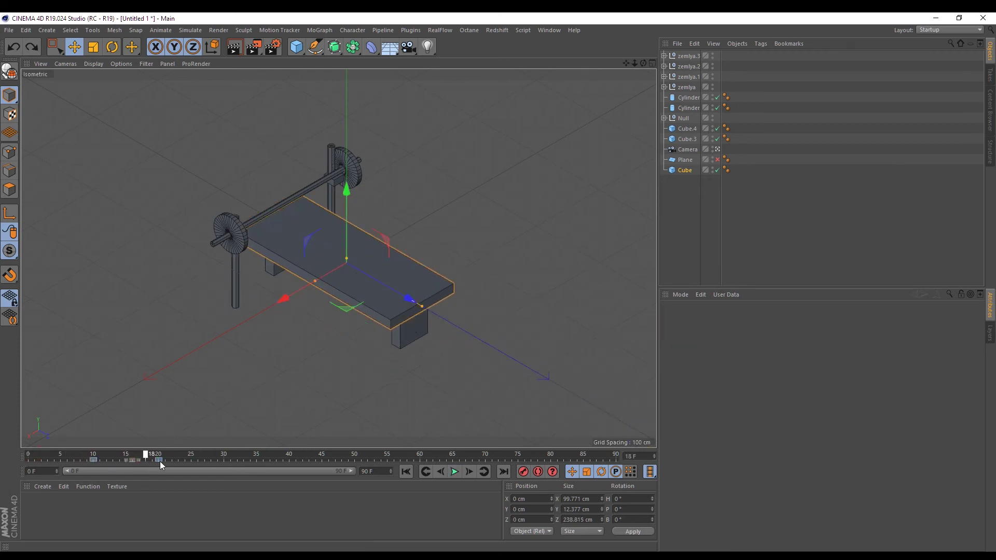
pyautogui.click(235, 245)
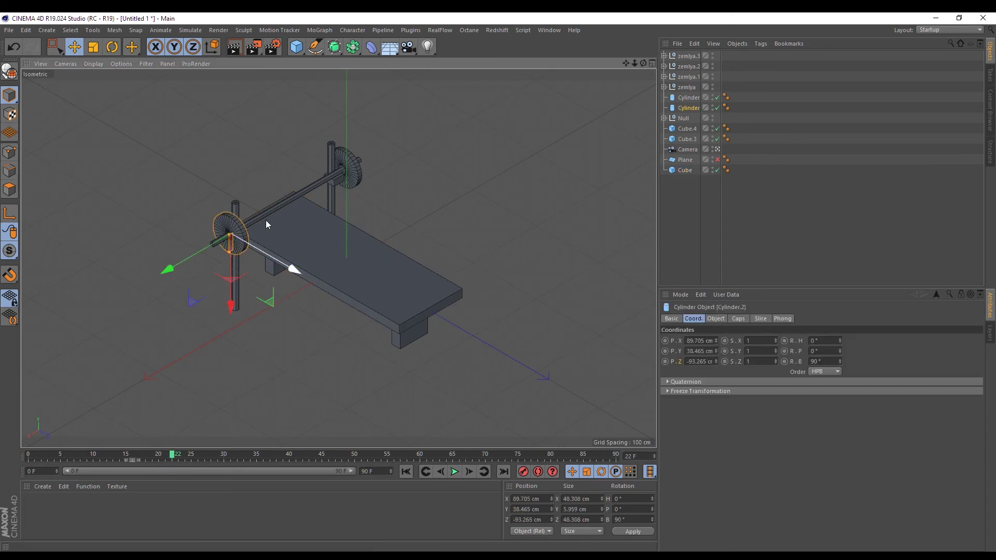
pyautogui.keyDown('shift'); pyautogui.click(351, 171); pyautogui.keyUp('shift')
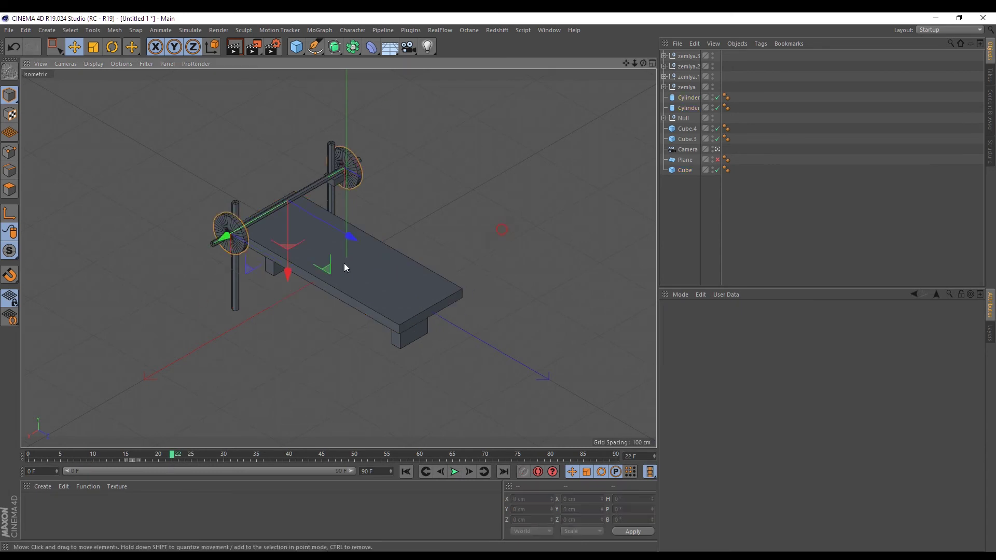
pyautogui.click(235, 246)
pyautogui.click(191, 456)
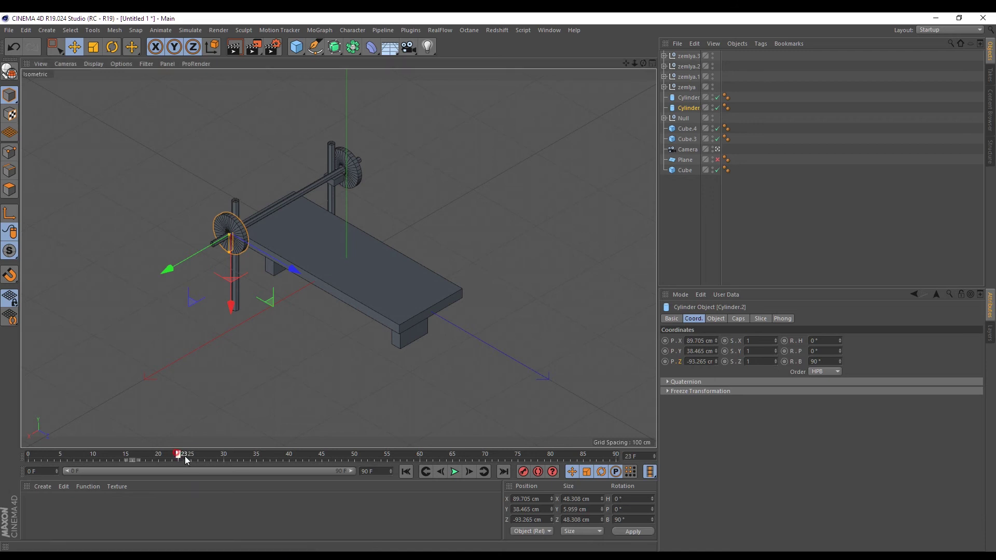
pyautogui.click(507, 164)
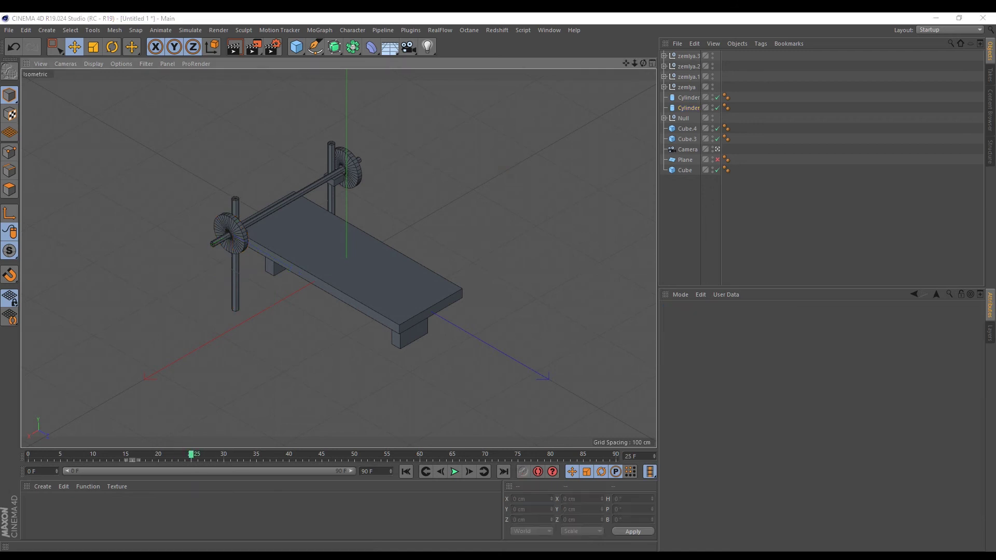
pyautogui.hotkey('alt', 'Tab')
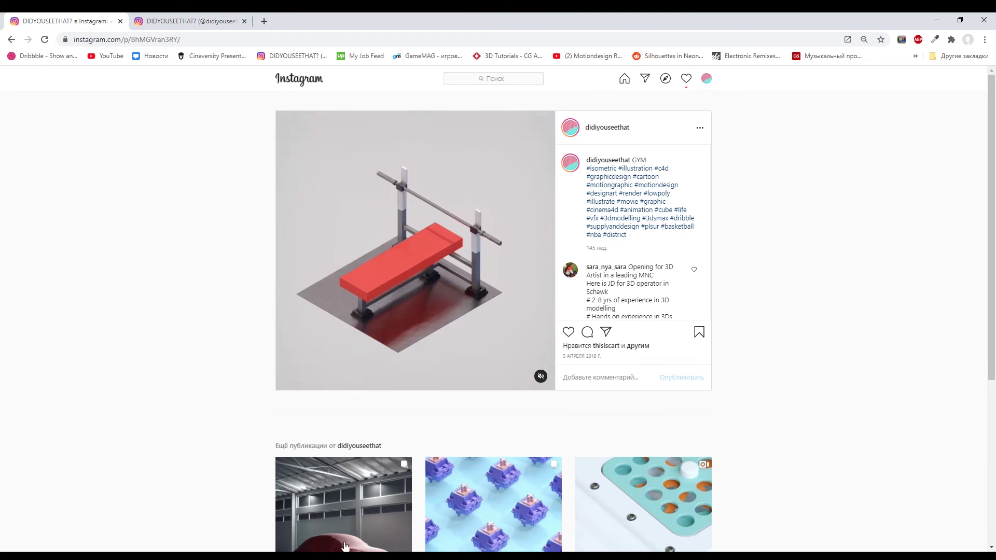
pyautogui.hotkey('alt', 'Tab')
pyautogui.click(346, 169)
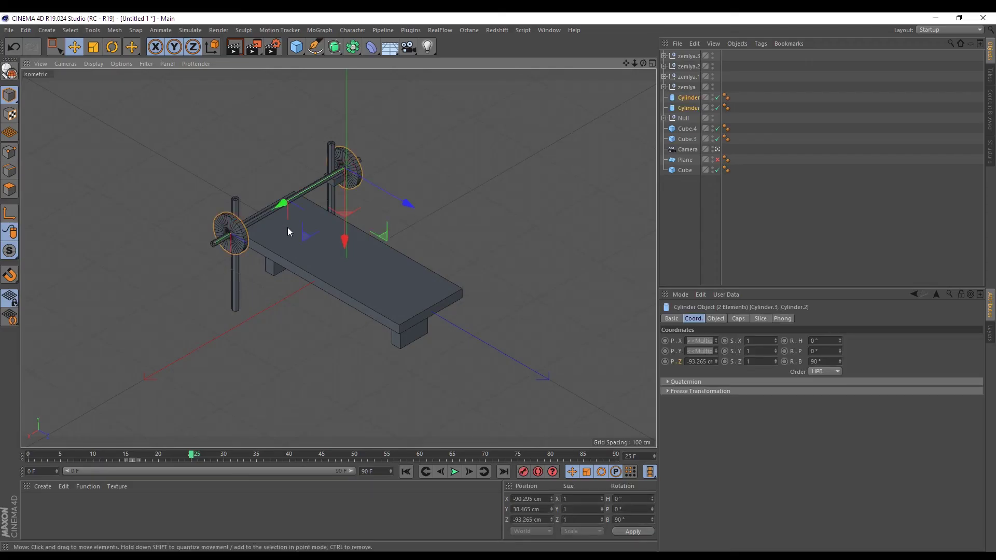
# Slide the left weight plate far out along the bar and record a key at frame 25.
pyautogui.click(542, 163)
pyautogui.click(242, 238)
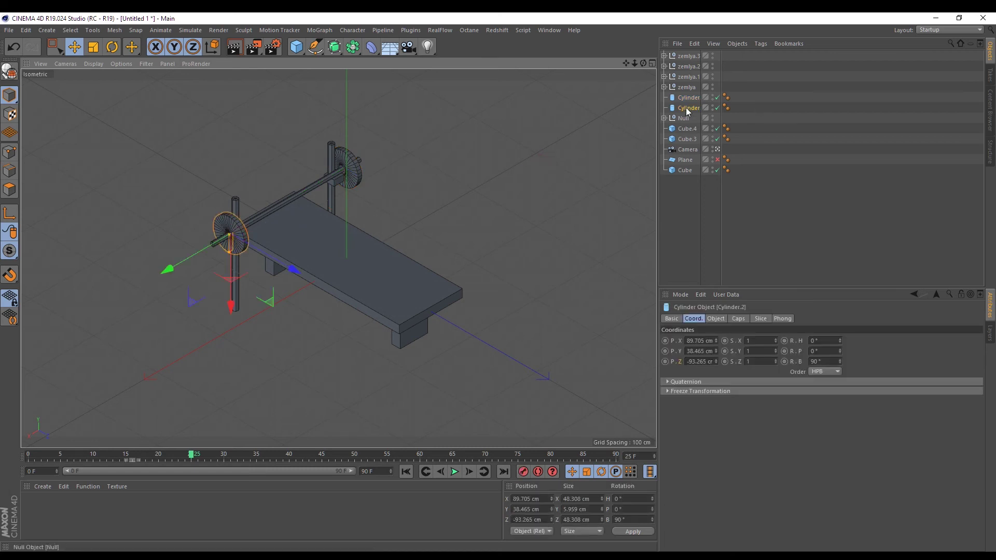
pyautogui.moveTo(243, 231); pyautogui.dragTo(44, 347)
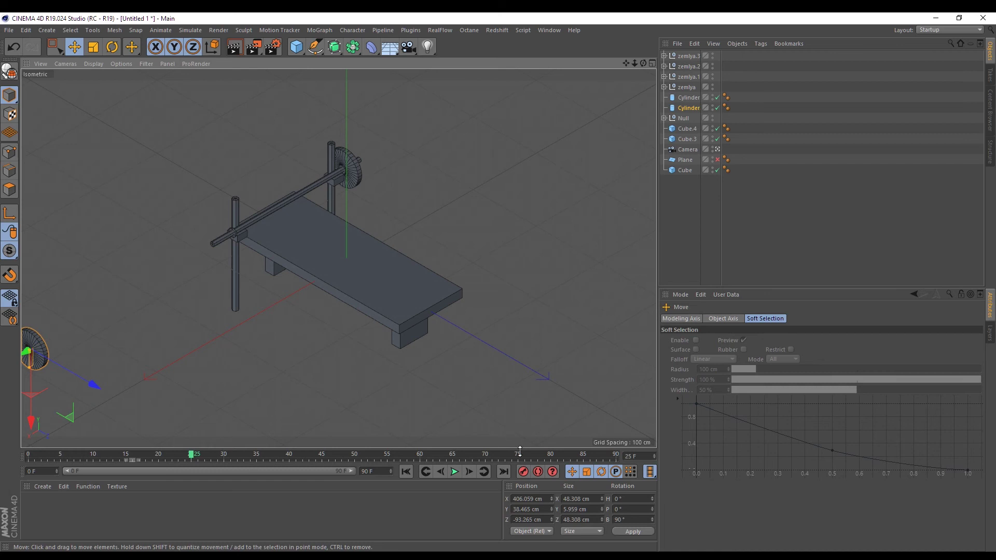
pyautogui.click(523, 471)
# At frame 45, move the plate flush against the bar end, aligned in Top view.
pyautogui.click(234, 458)
pyautogui.moveTo(318, 466); pyautogui.dragTo(322, 462)
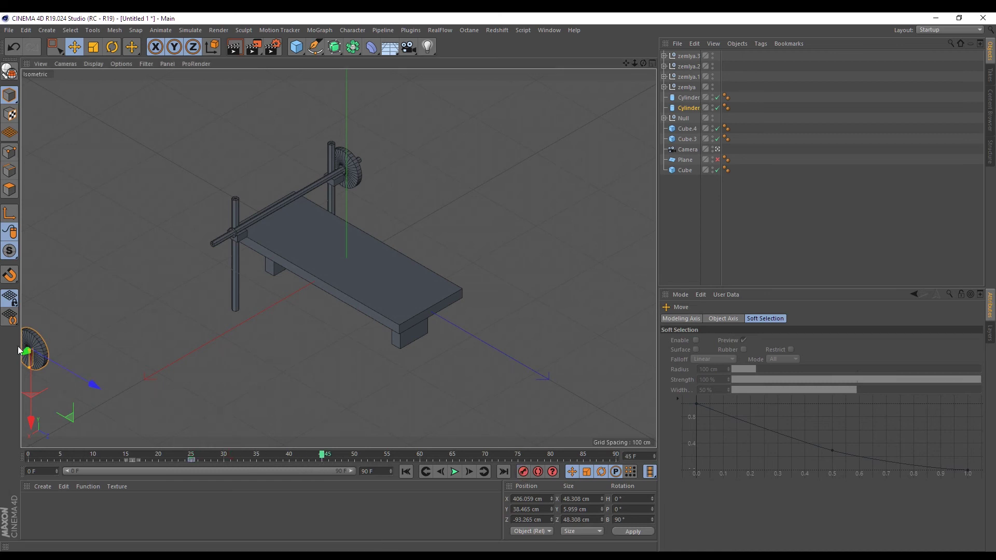
pyautogui.moveTo(26, 357); pyautogui.dragTo(240, 264)
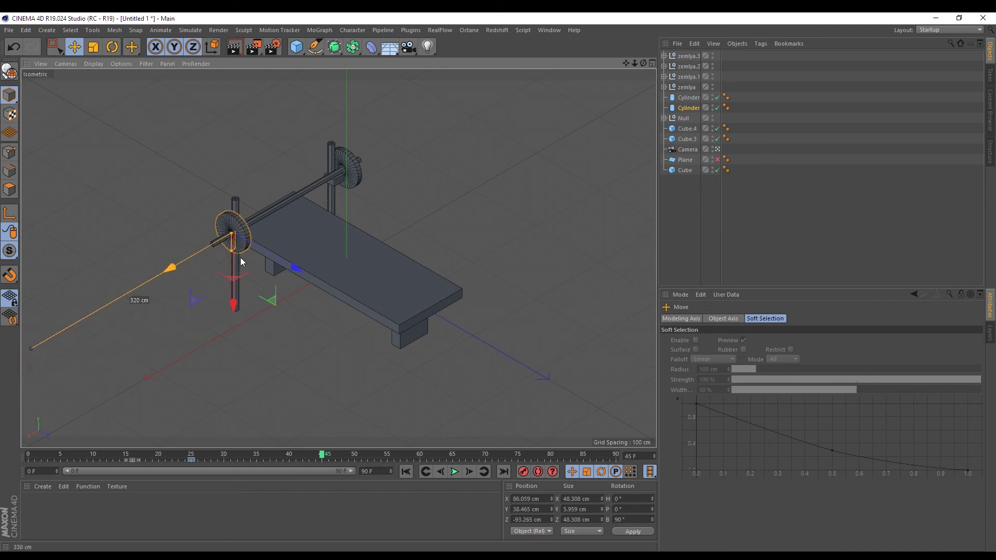
pyautogui.press('F2')
pyautogui.press('s')
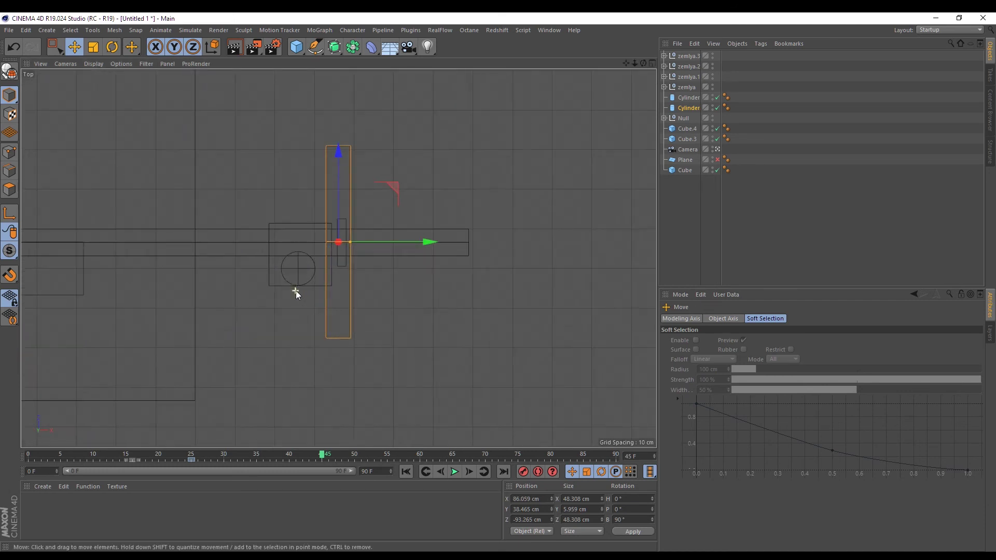
pyautogui.moveTo(423, 244); pyautogui.dragTo(450, 242)
pyautogui.press('F1')
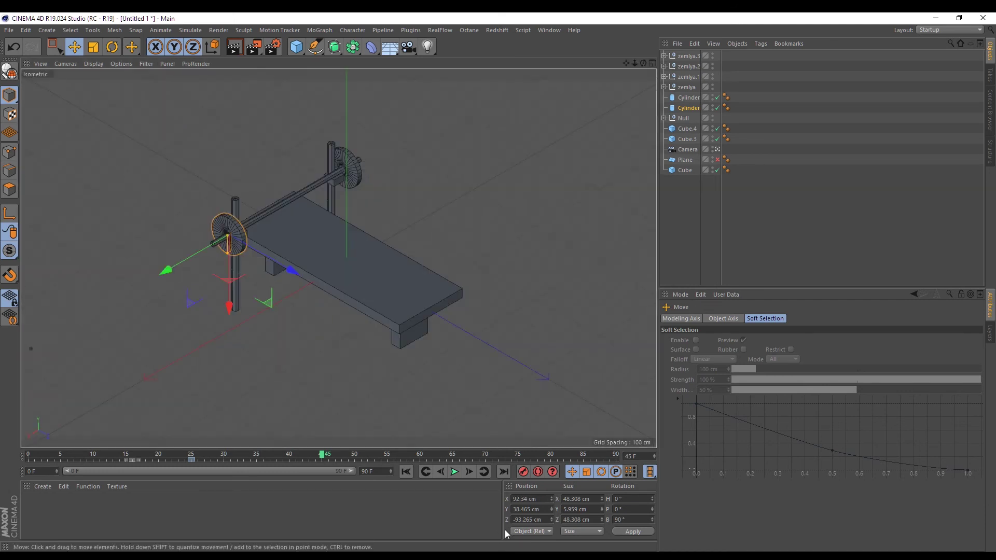
# Preview and scrub the timeline to check the left plate sliding onto the bar.
pyautogui.click(406, 471)
pyautogui.click(454, 472)
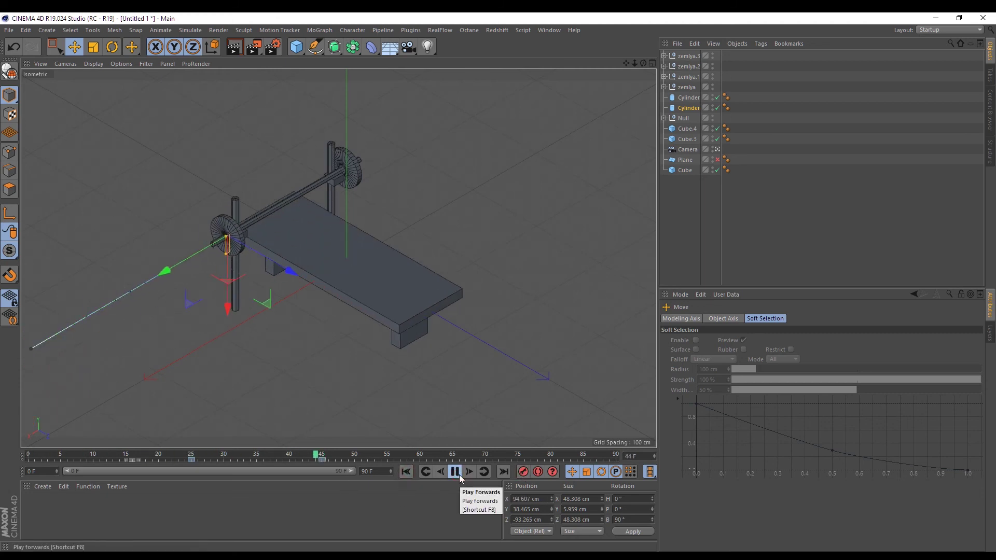
pyautogui.click(455, 472)
pyautogui.click(363, 176)
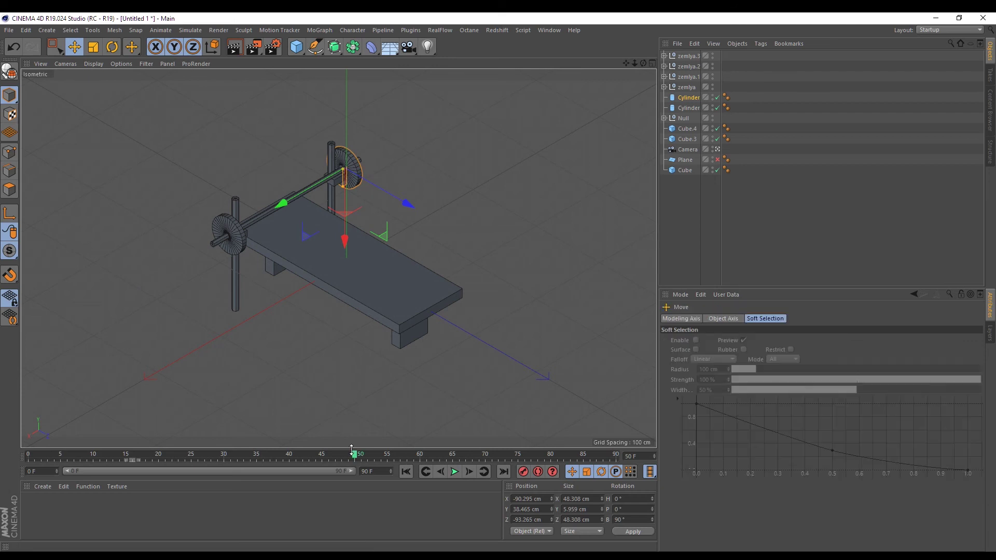
pyautogui.moveTo(351, 457); pyautogui.dragTo(195, 460)
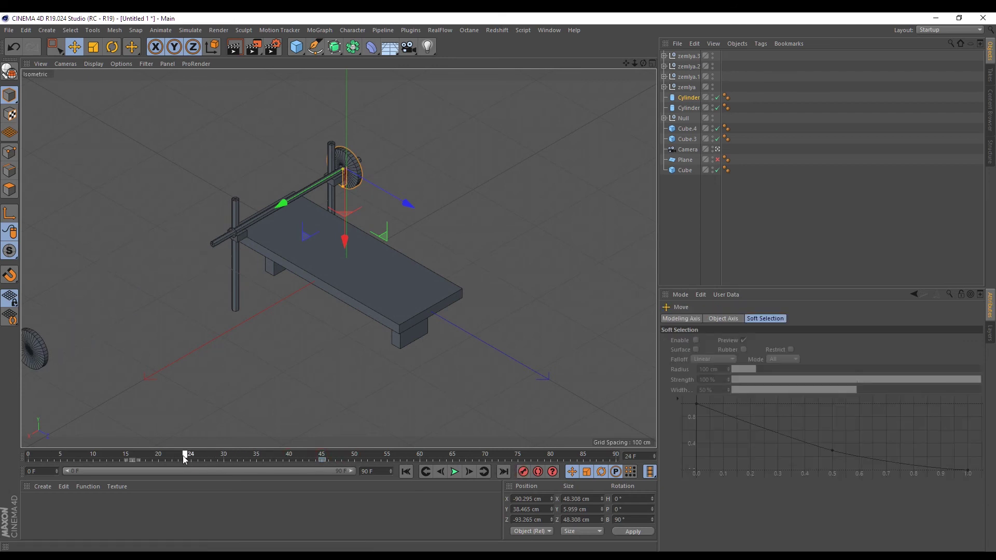
pyautogui.click(688, 108)
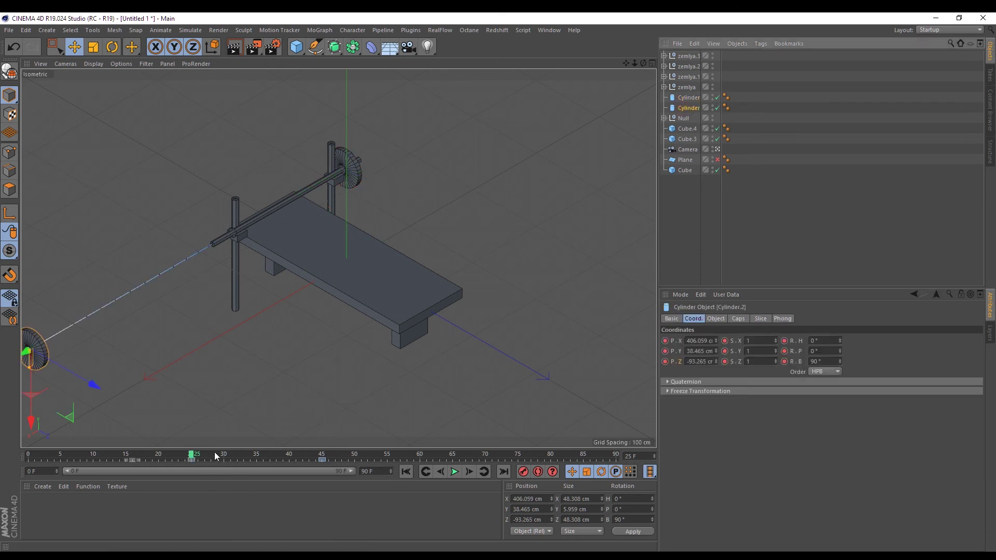
pyautogui.moveTo(217, 456)
pyautogui.mouseDown()
pyautogui.moveTo(318, 455)
pyautogui.moveTo(215, 465)
pyautogui.moveTo(259, 466)
pyautogui.moveTo(186, 446)
pyautogui.mouseUp()
# In Top view, undo a stray duplicate and drag the right plate to X -404.798 cm.
pyautogui.press('F2')
pyautogui.scroll(-5, 444, 213)
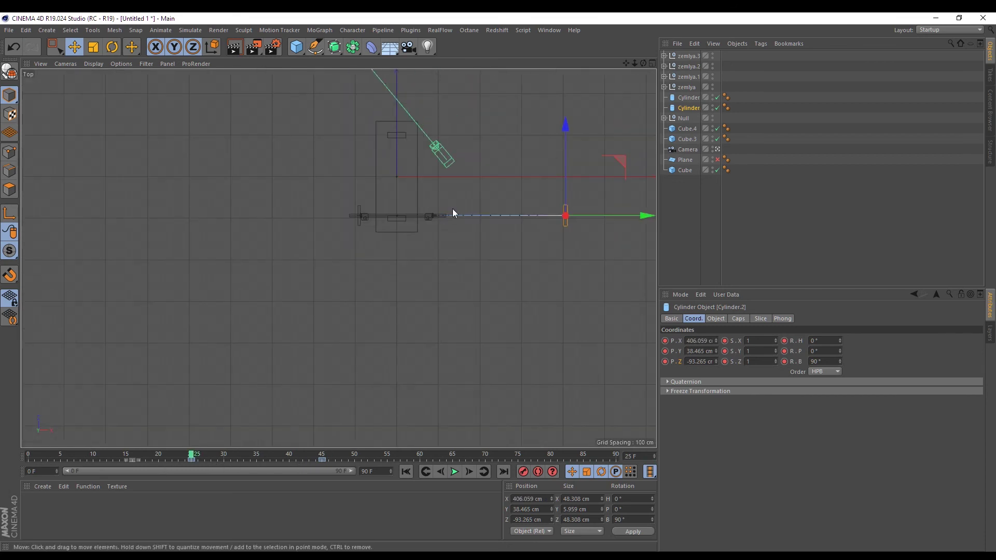
pyautogui.click(688, 97)
pyautogui.moveTo(445, 216)
pyautogui.mouseDown()
pyautogui.moveTo(286, 235)
pyautogui.moveTo(320, 239)
pyautogui.mouseUp()
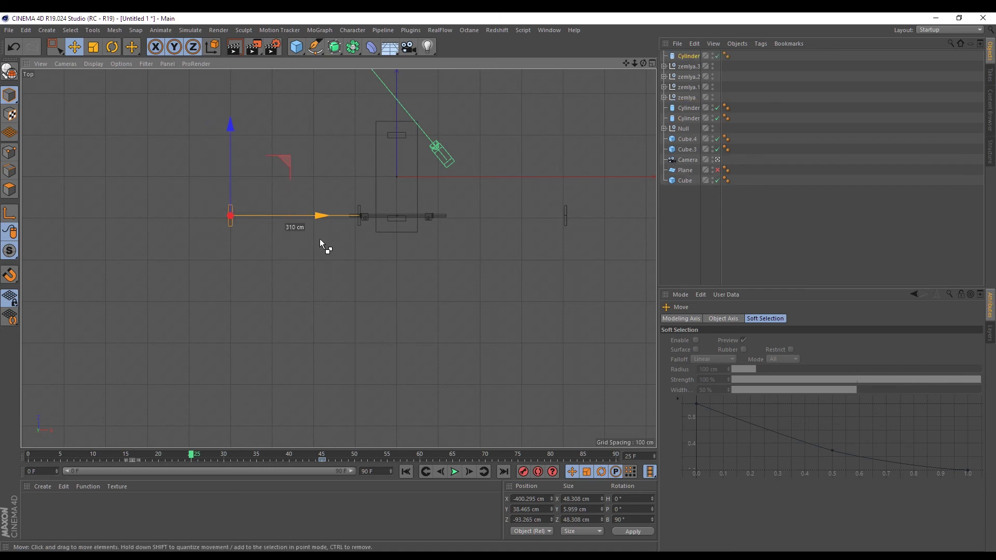
pyautogui.hotkey('ctrl', 'z')
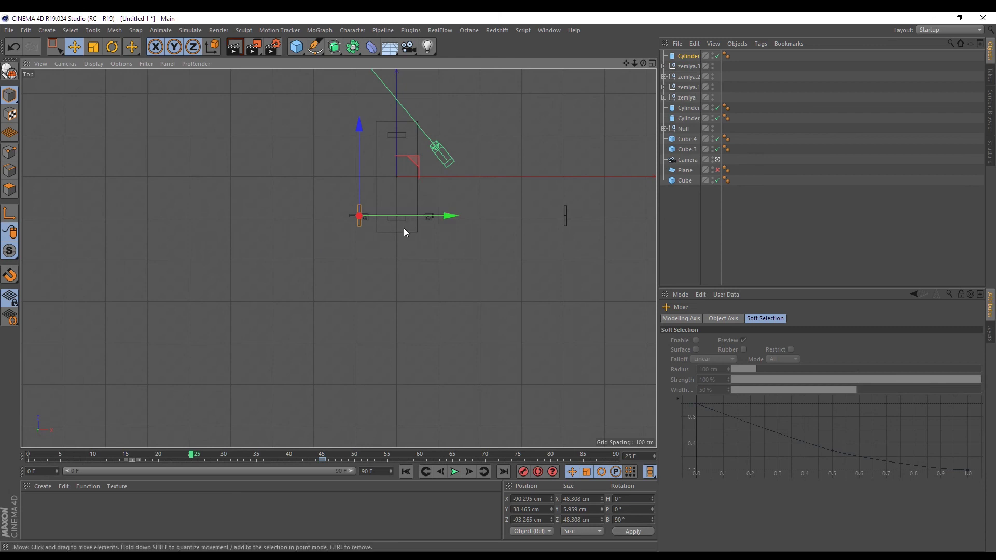
pyautogui.hotkey('ctrl', 'z')
pyautogui.moveTo(449, 215); pyautogui.dragTo(319, 231)
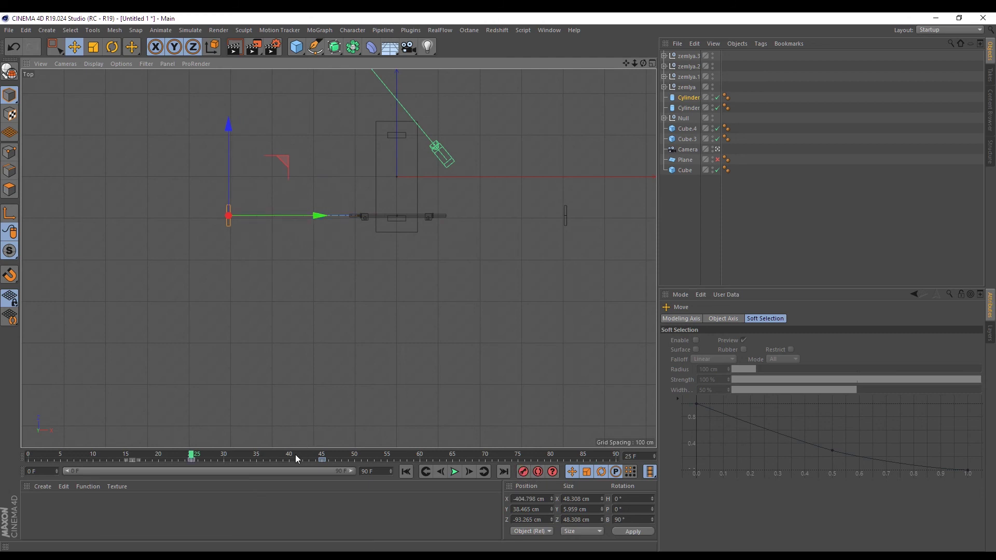
# Play back and render a frame to check both plates sliding in from outside.
pyautogui.click(455, 471)
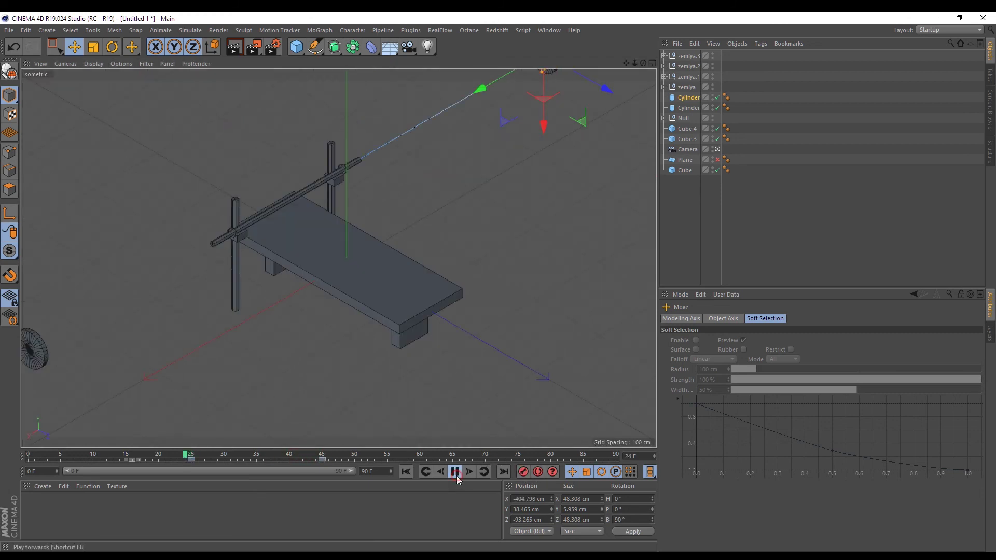
pyautogui.click(455, 471)
pyautogui.click(406, 472)
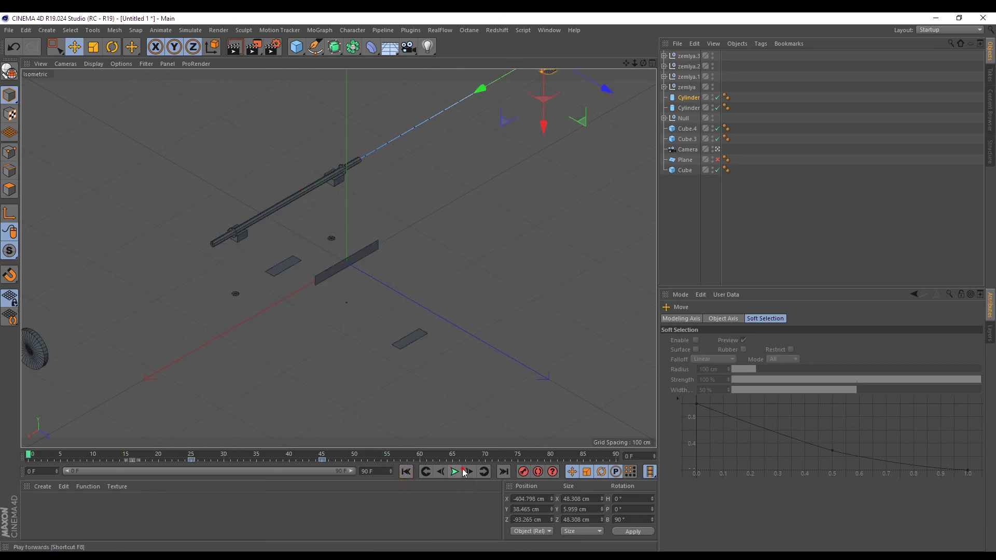
pyautogui.click(464, 472)
pyautogui.click(454, 471)
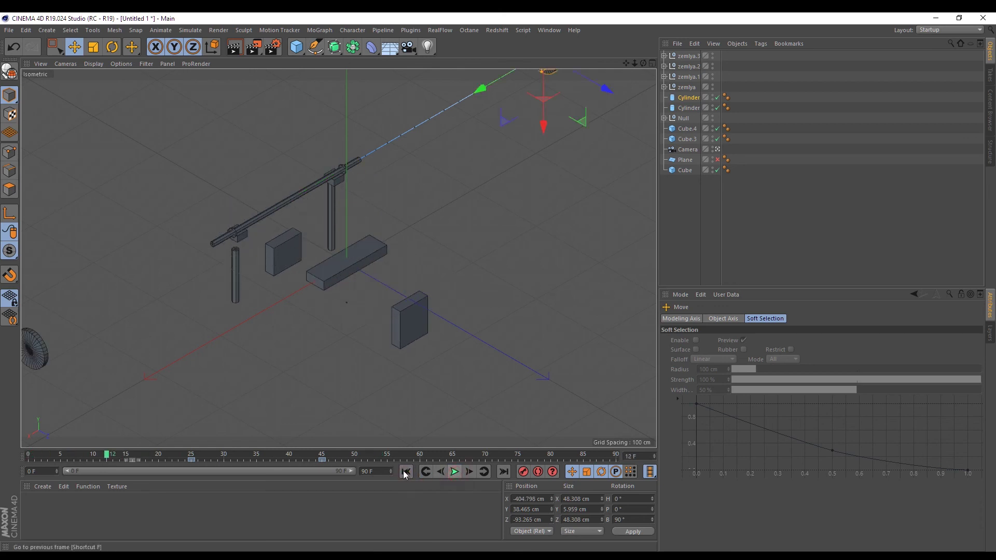
pyautogui.click(406, 471)
pyautogui.hotkey('ctrl', 'r')
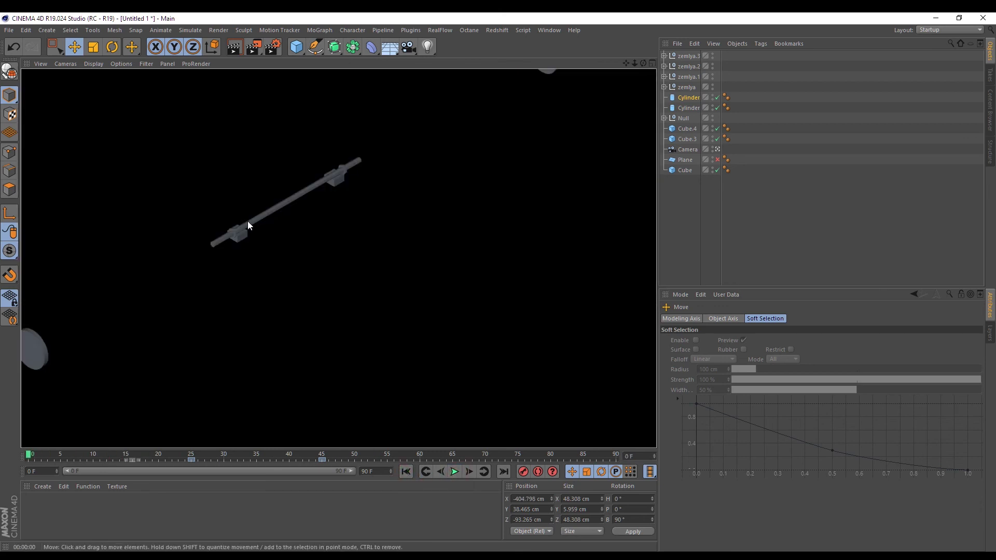
pyautogui.click(248, 221)
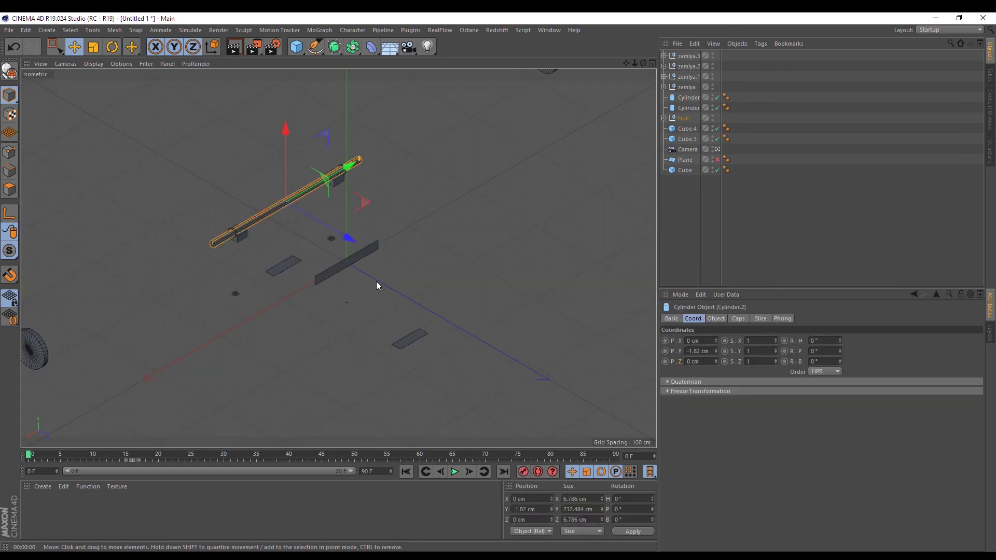
pyautogui.click(237, 242)
# Scrub through frames 35 to 28 and select only the collar Cube.4.
pyautogui.moveTo(160, 456); pyautogui.dragTo(258, 455)
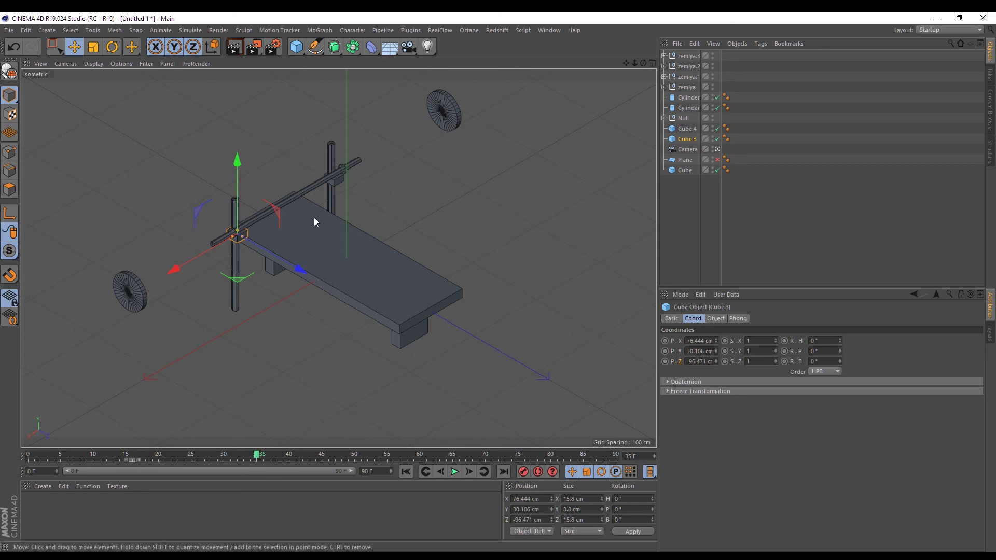
pyautogui.click(244, 459)
pyautogui.moveTo(238, 457); pyautogui.dragTo(212, 456)
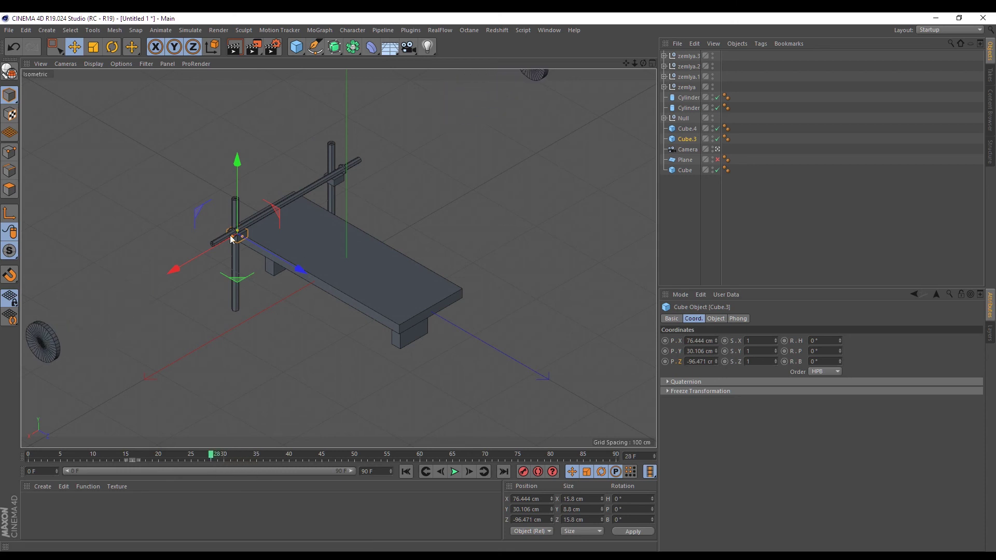
pyautogui.click(332, 186)
pyautogui.click(242, 235)
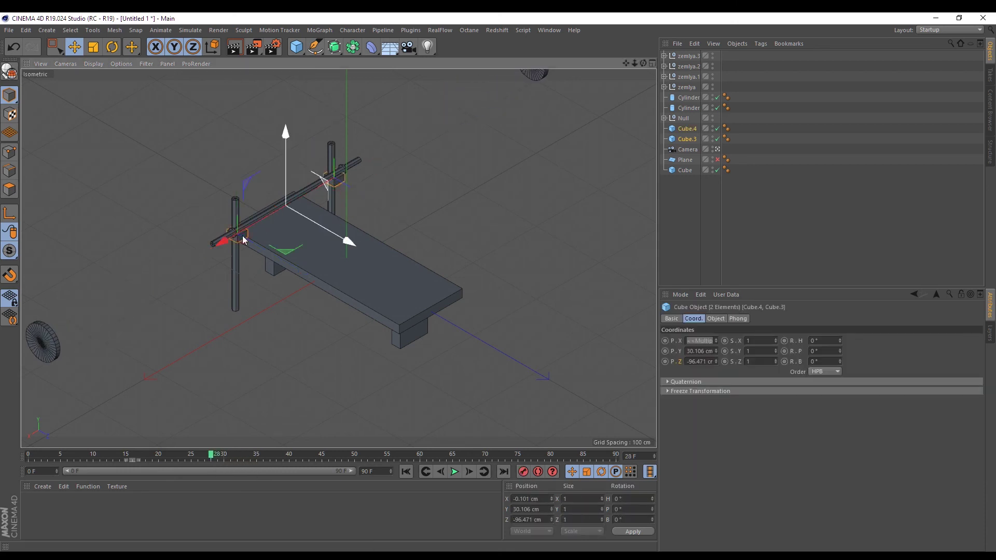
pyautogui.click(687, 139)
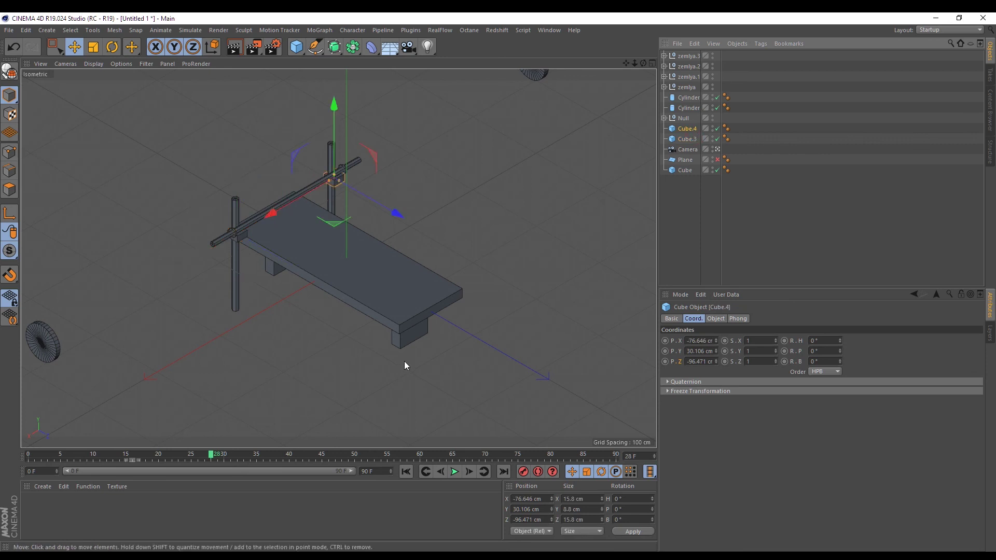
# Key Cube.4's scale at 1 on frame 25 and 0 on frame 20, then preview.
pyautogui.moveTo(211, 457)
pyautogui.mouseDown()
pyautogui.moveTo(155, 456)
pyautogui.moveTo(187, 459)
pyautogui.mouseUp()
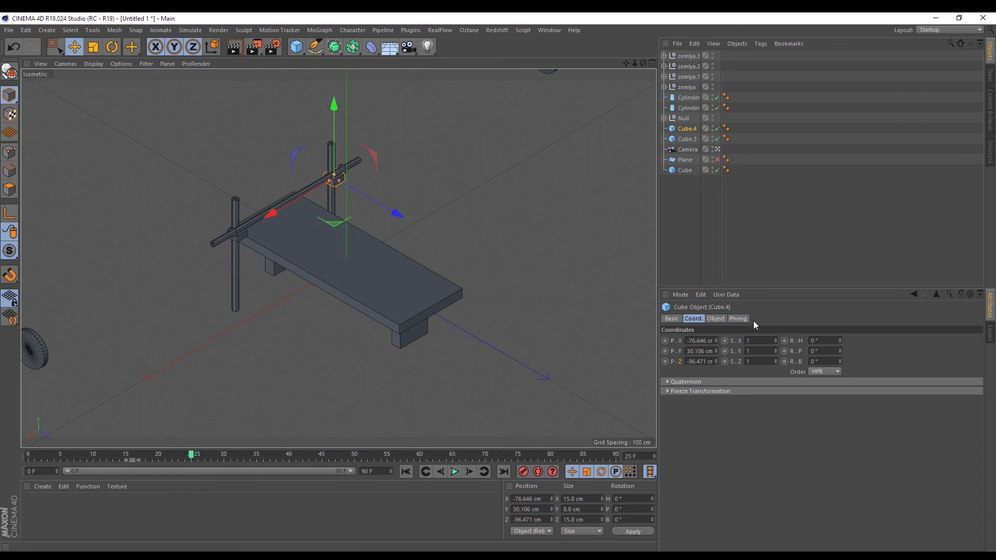
pyautogui.keyDown('ctrl'); pyautogui.moveTo(725, 341); pyautogui.dragTo(725, 360); pyautogui.keyUp('ctrl')
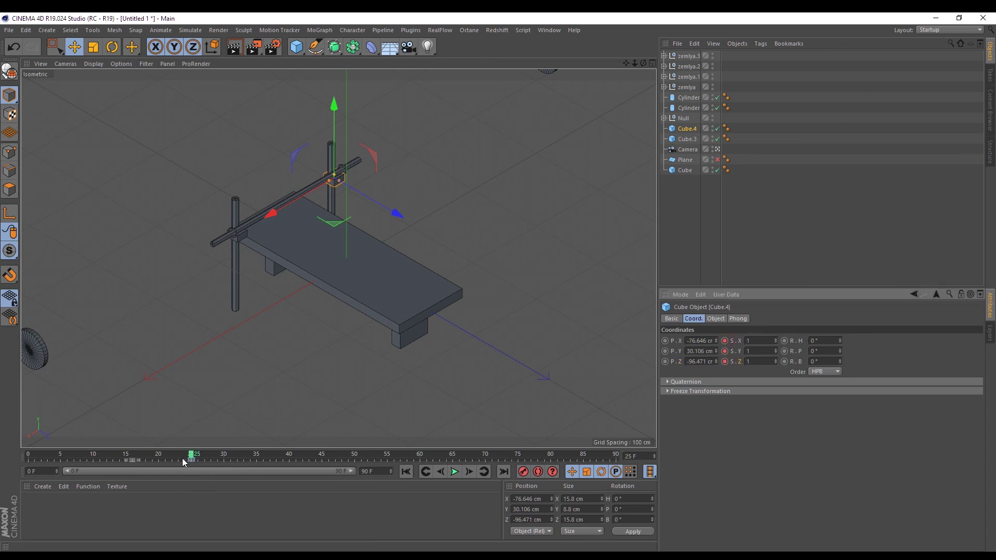
pyautogui.moveTo(182, 458); pyautogui.dragTo(159, 459)
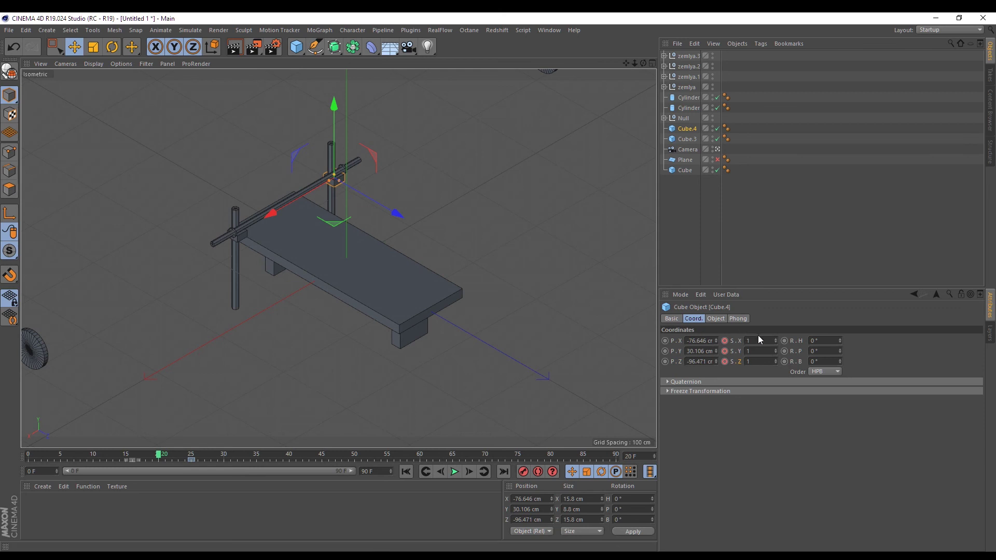
pyautogui.moveTo(757, 335)
pyautogui.mouseDown()
pyautogui.moveTo(710, 331)
pyautogui.moveTo(725, 362)
pyautogui.mouseUp()
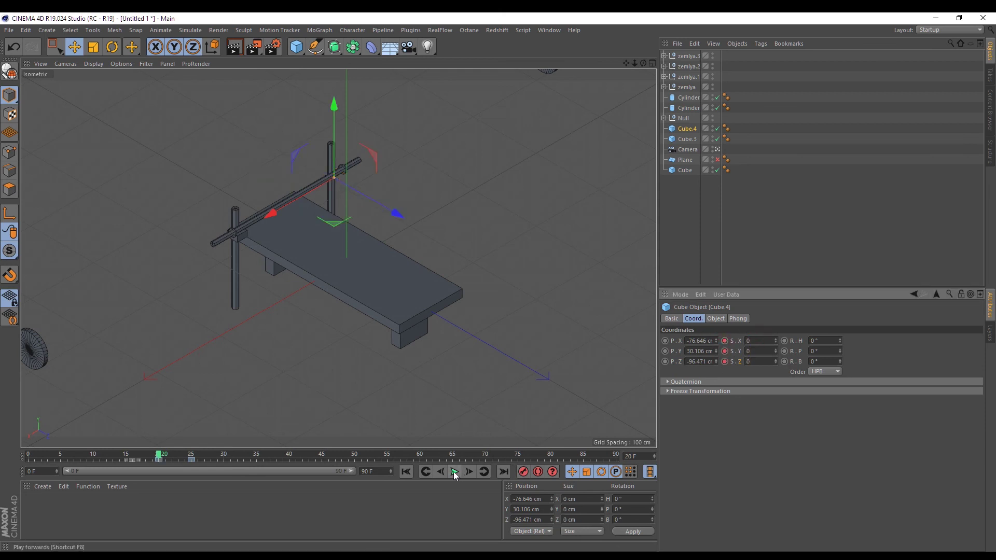
pyautogui.click(453, 471)
pyautogui.click(145, 456)
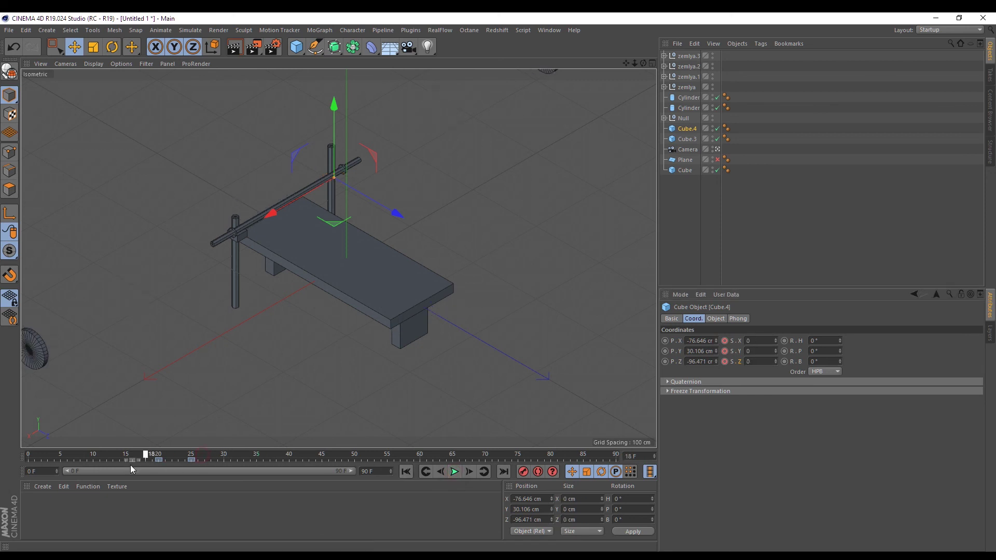
# Keyframe Cube.3's scale at 0 on frame 20.
pyautogui.click(682, 140)
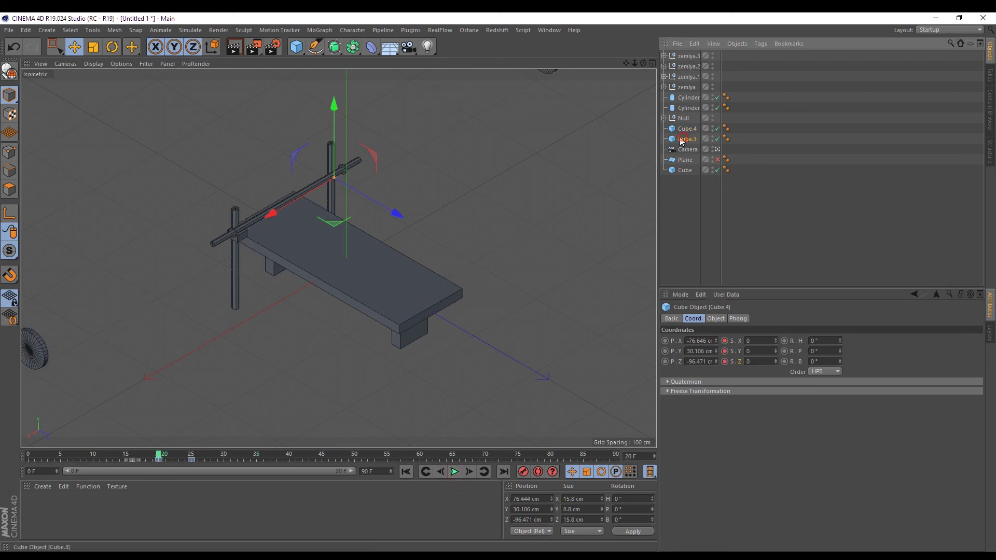
pyautogui.click(759, 341)
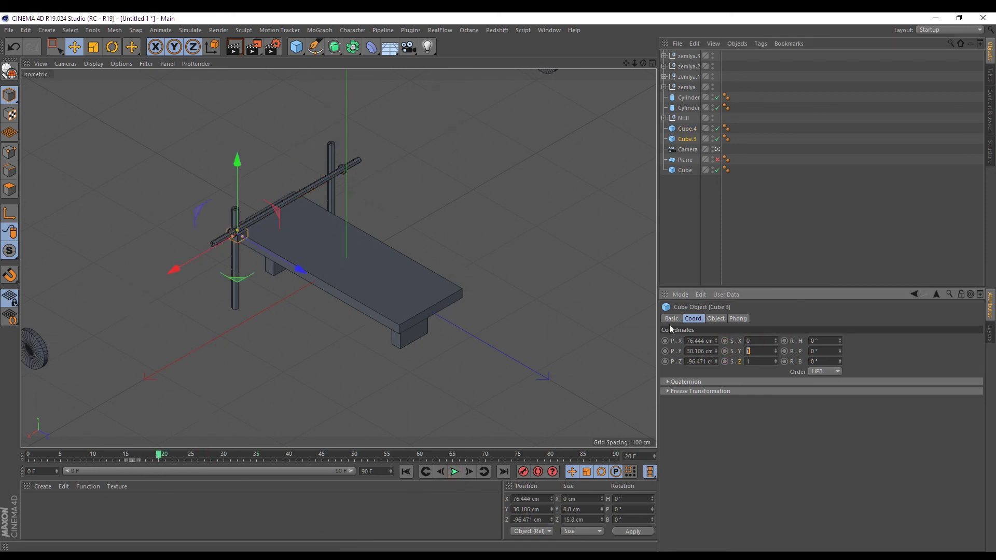
pyautogui.write('0')
pyautogui.press('Return')
pyautogui.write('0')
pyautogui.click(725, 361)
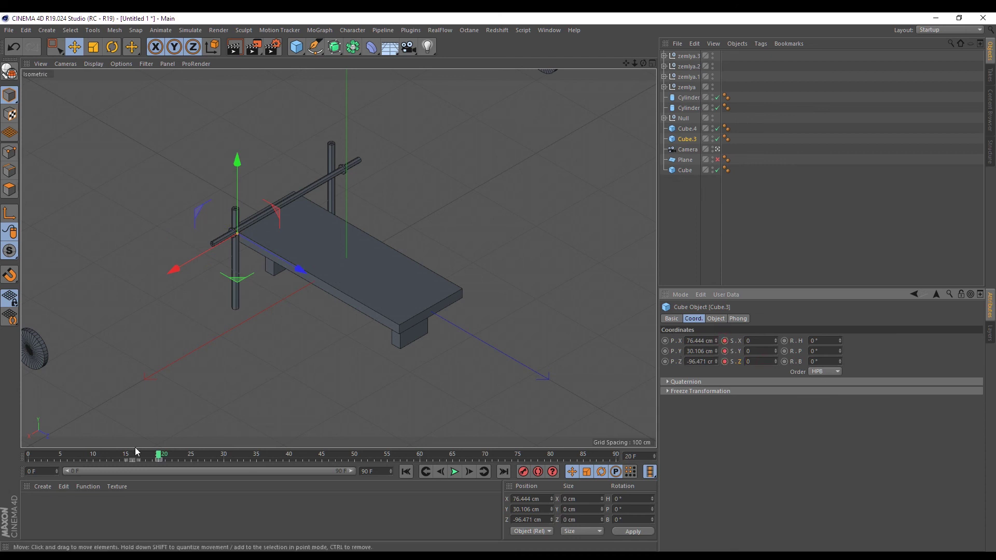
# At frame 25, set Cube.3's X and Z scale back to 1.
pyautogui.moveTo(158, 457); pyautogui.dragTo(190, 456)
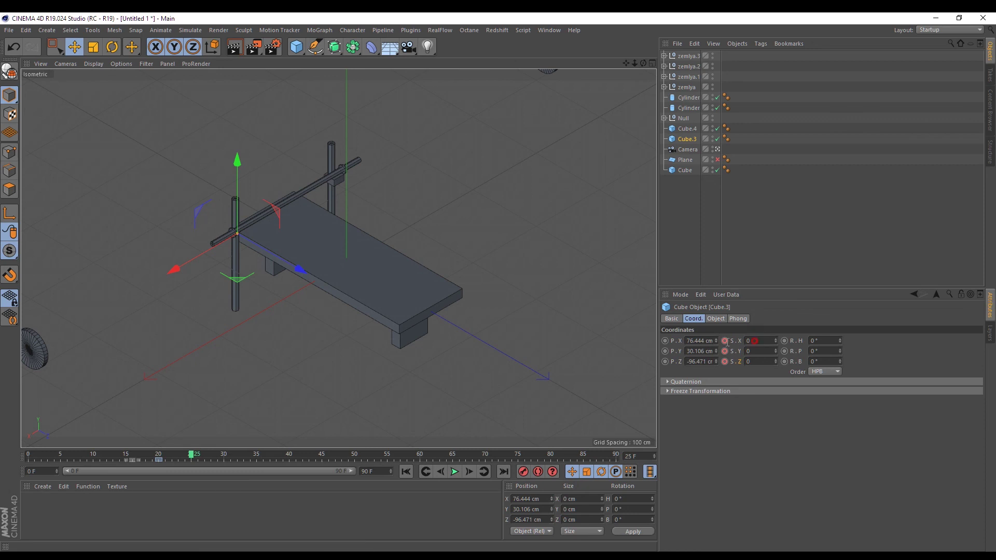
pyautogui.click(759, 340)
pyautogui.write('1')
pyautogui.press('Return')
pyautogui.write('1')
pyautogui.press('Return')
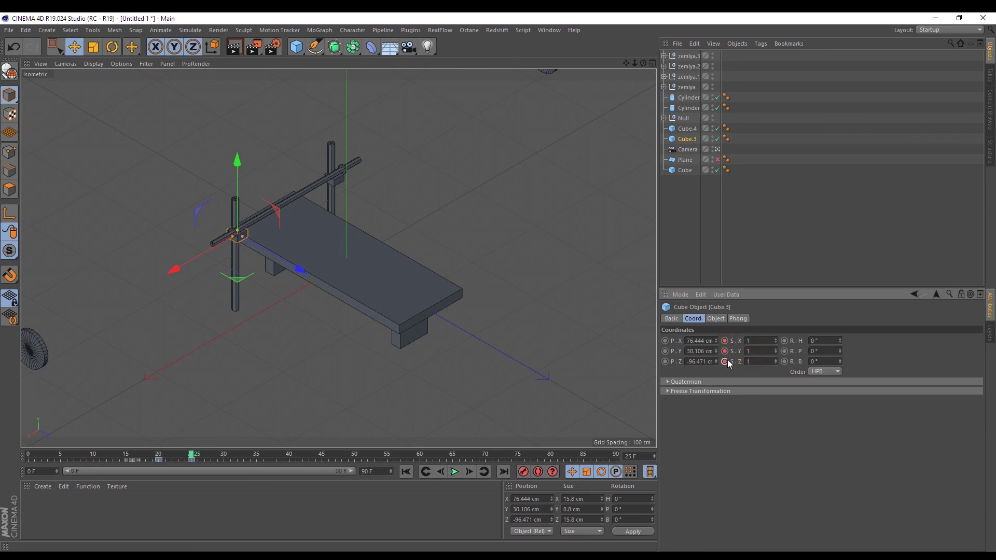
# Play from the start to preview Cube.3 growing, then return to frame 20.
pyautogui.click(406, 471)
pyautogui.click(454, 471)
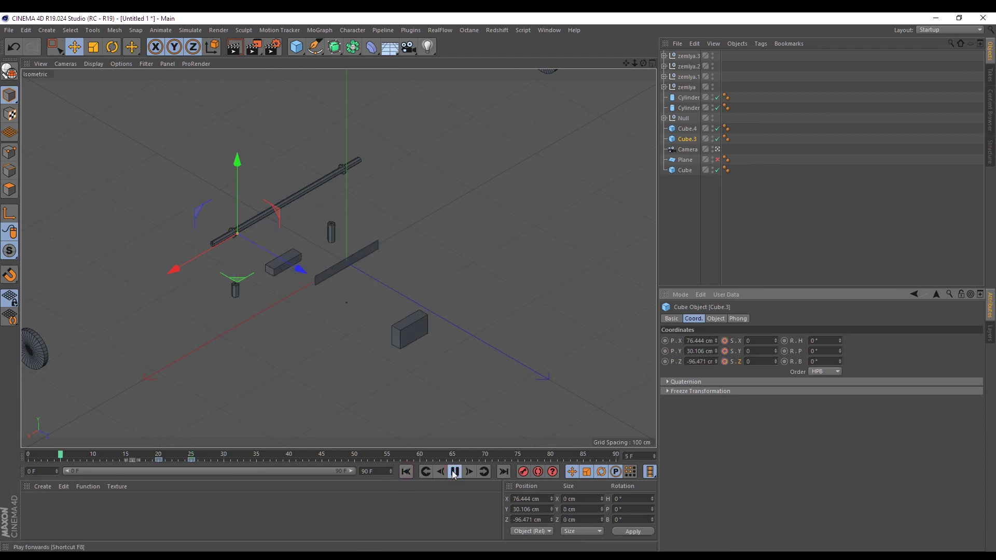
pyautogui.click(454, 471)
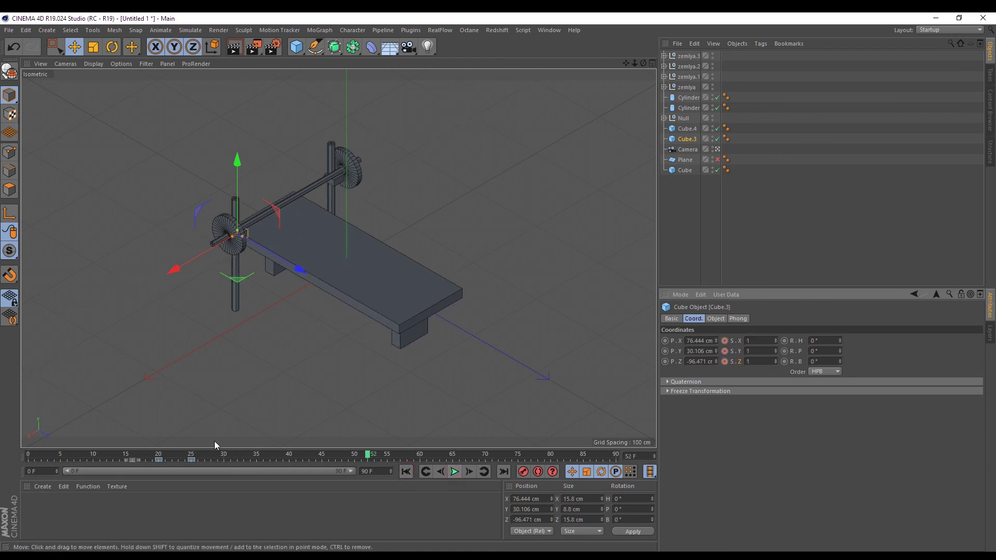
pyautogui.click(160, 456)
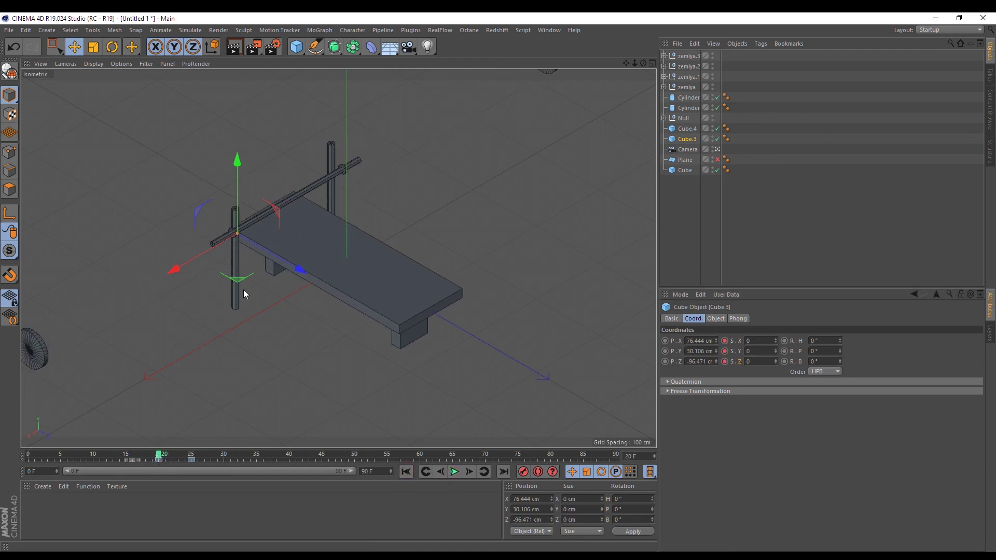
pyautogui.click(261, 219)
# Key the barbell Null's Y scale at 0 on frame 20 and 1 on frame 30, then play.
pyautogui.click(680, 117)
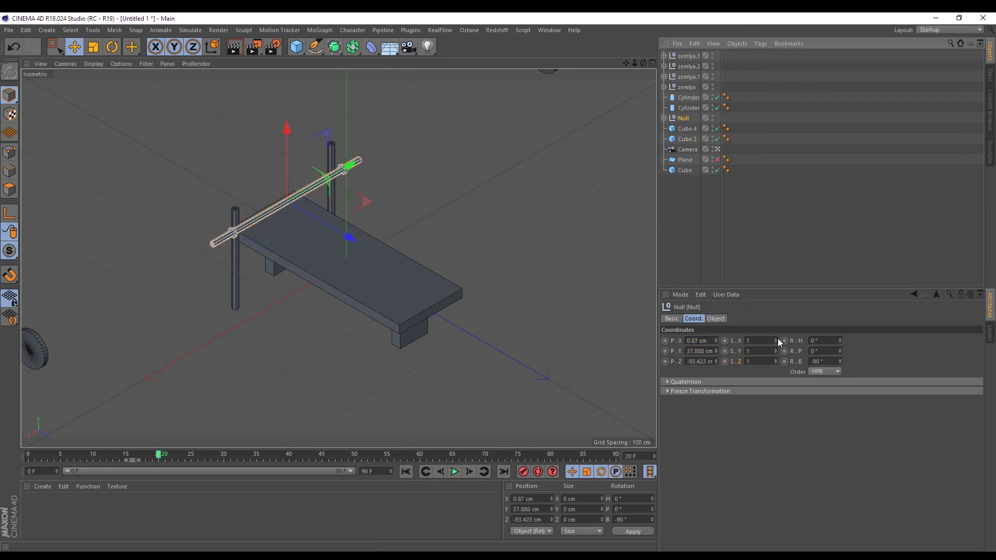
pyautogui.hotkey('ctrl', 'z')
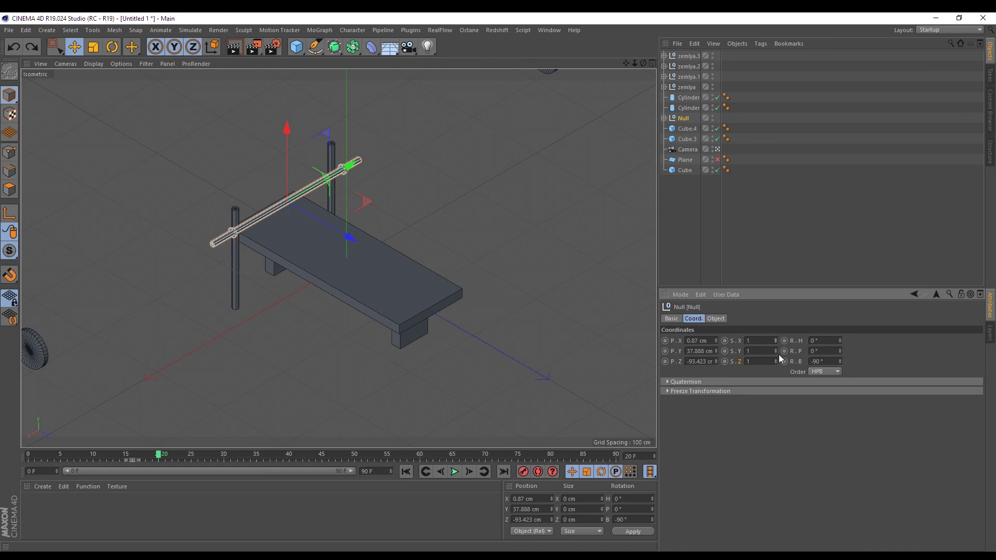
pyautogui.hotkey('ctrl', 'z')
pyautogui.hotkey('ctrl', 'y')
pyautogui.moveTo(774, 351); pyautogui.dragTo(774, 383)
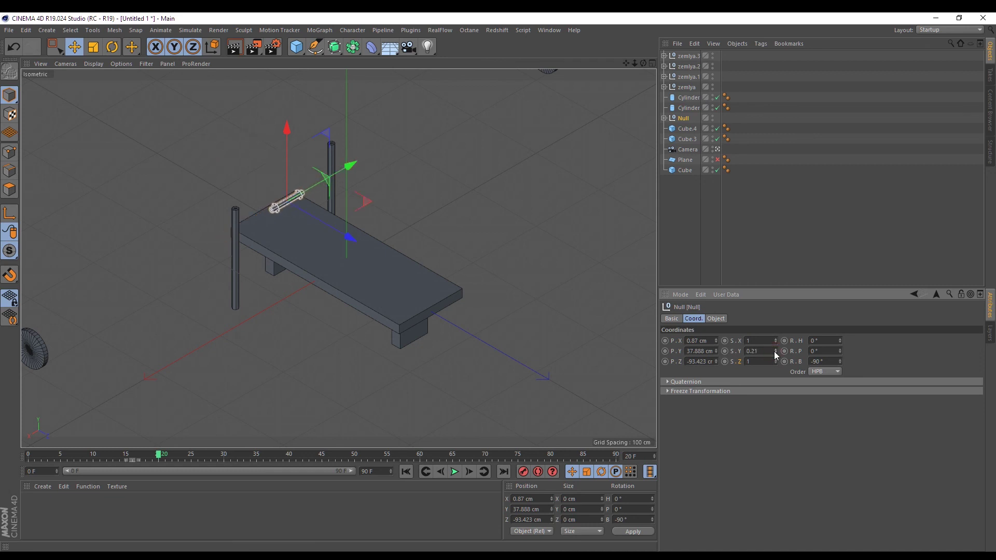
pyautogui.hotkey('ctrl', 'z')
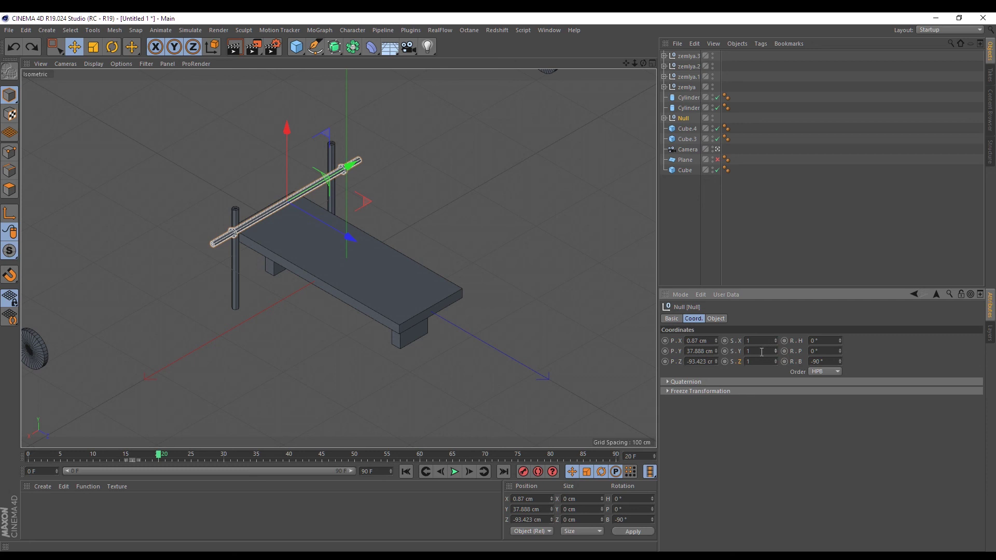
pyautogui.write('0')
pyautogui.press('Return')
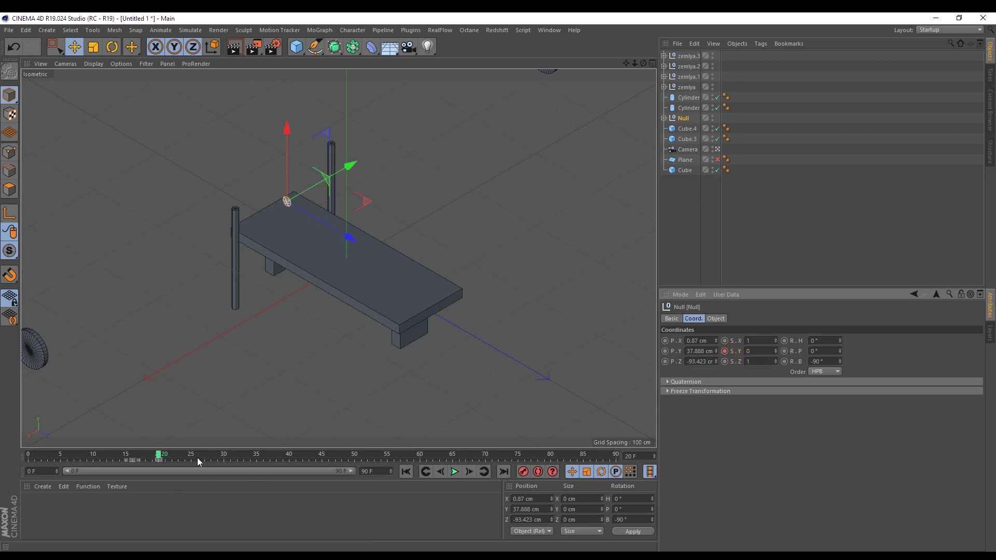
pyautogui.moveTo(199, 462); pyautogui.dragTo(223, 460)
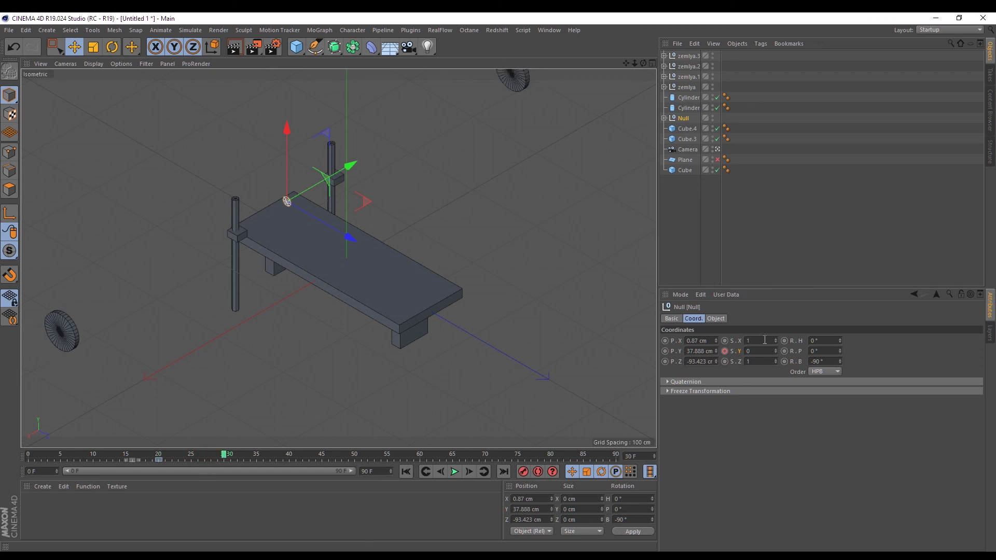
pyautogui.hotkey('ctrl', 'z')
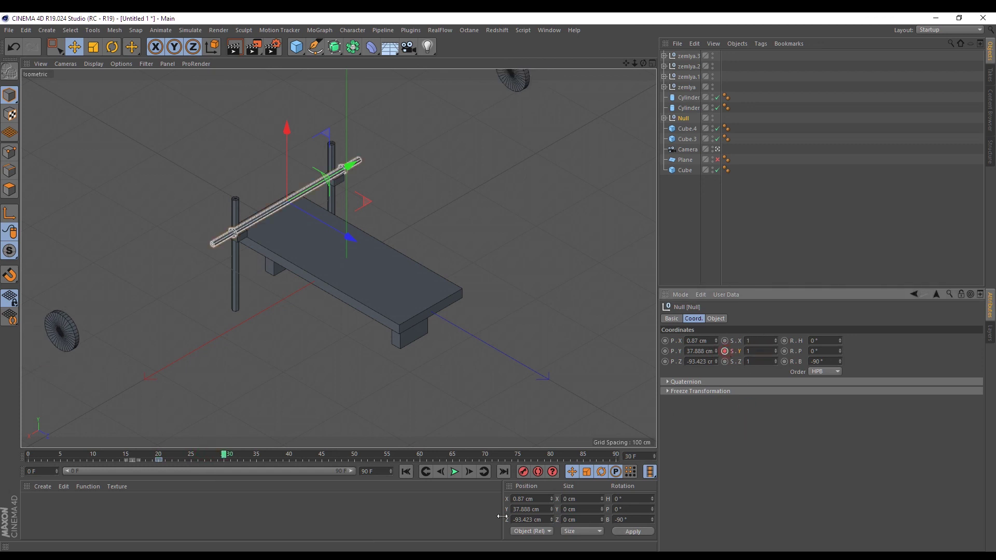
pyautogui.click(454, 471)
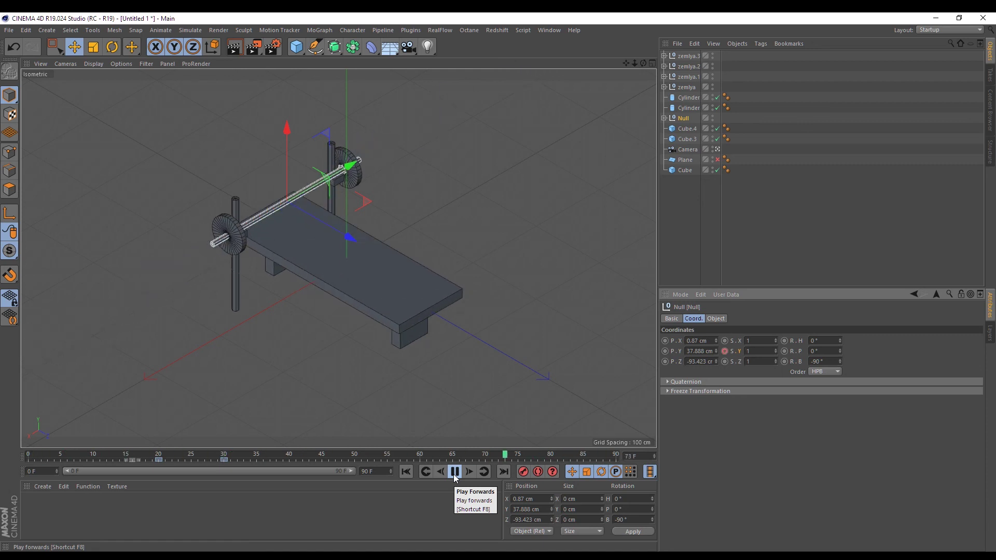
# Open the F-Curve timeline and select the barbell's two Spline keys at frame 20.
pyautogui.click(454, 472)
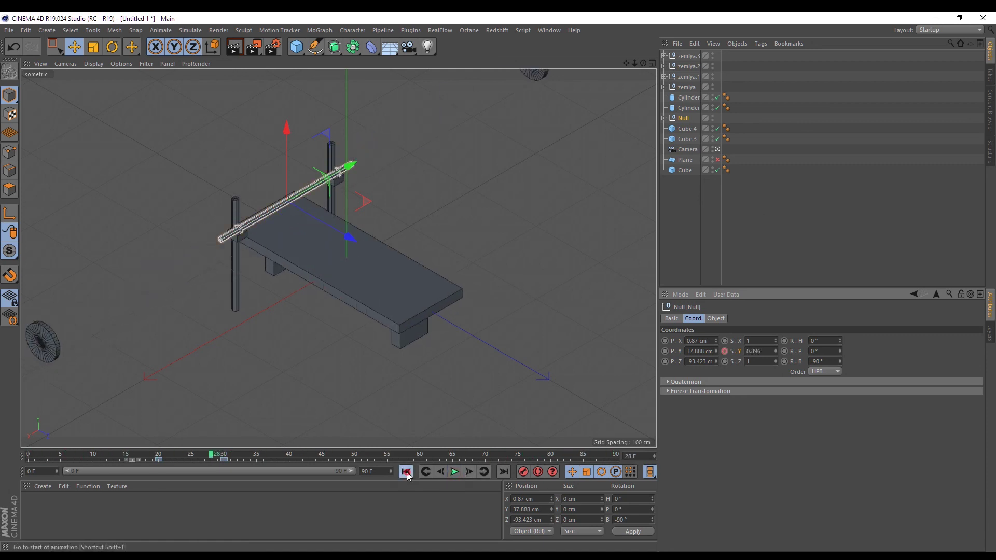
pyautogui.click(406, 471)
pyautogui.click(544, 31)
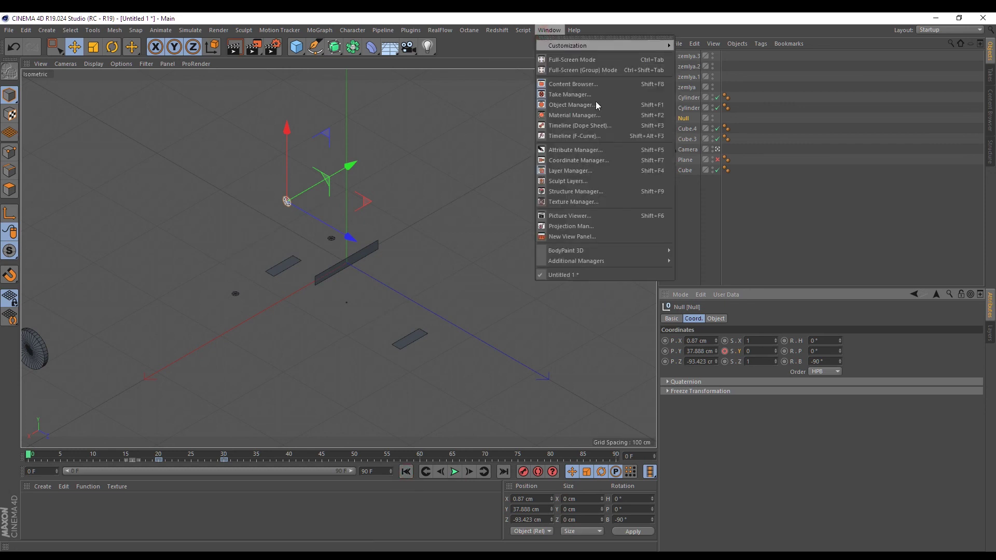
pyautogui.click(603, 134)
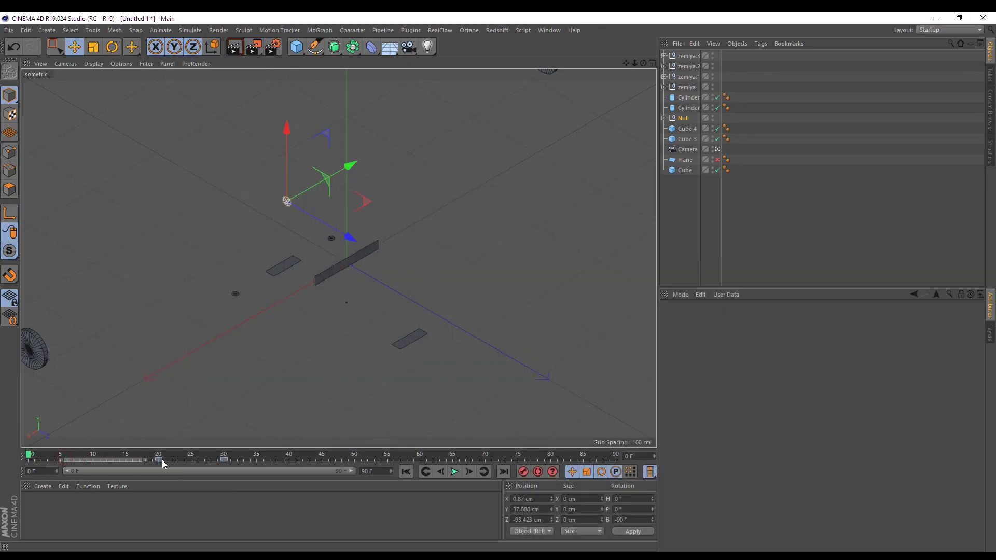
pyautogui.click(160, 459)
# Play the assembly animation through to frame 65, then deselect the barbell.
pyautogui.moveTo(115, 455); pyautogui.dragTo(333, 455)
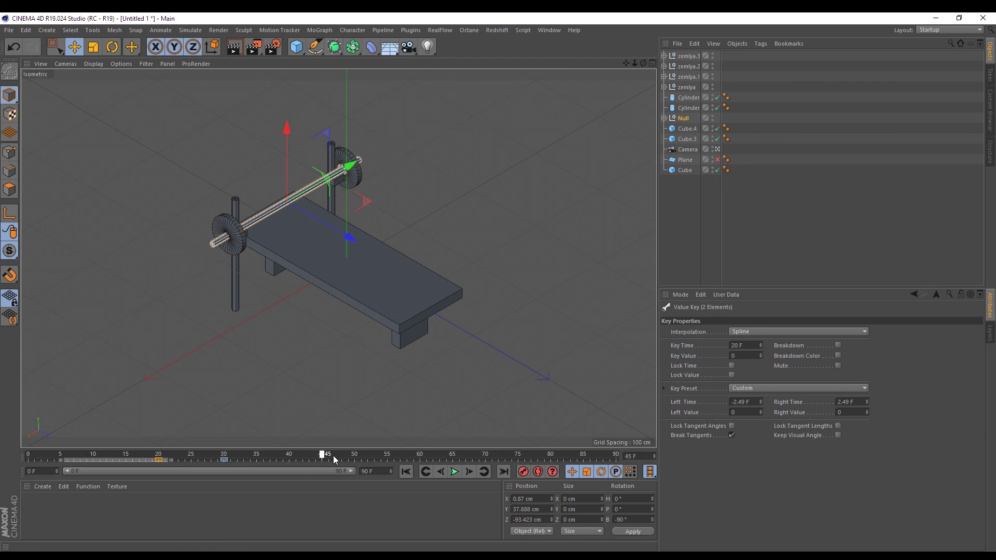
pyautogui.press('F8')
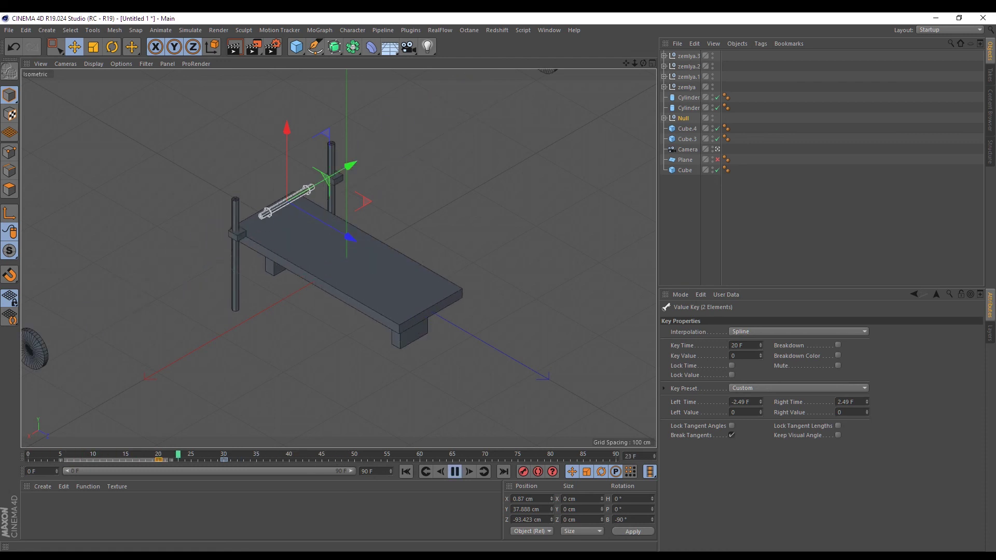
pyautogui.press('F8')
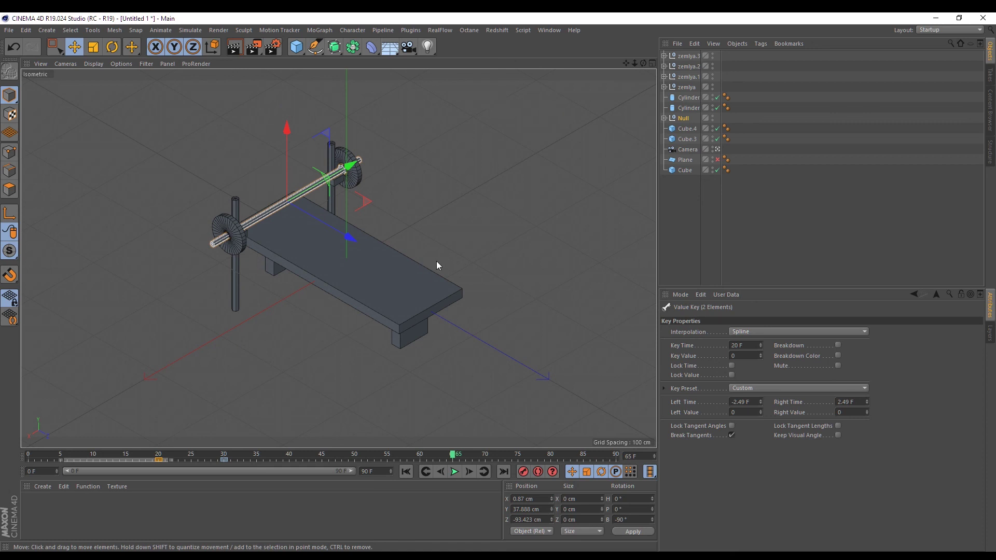
pyautogui.click(502, 199)
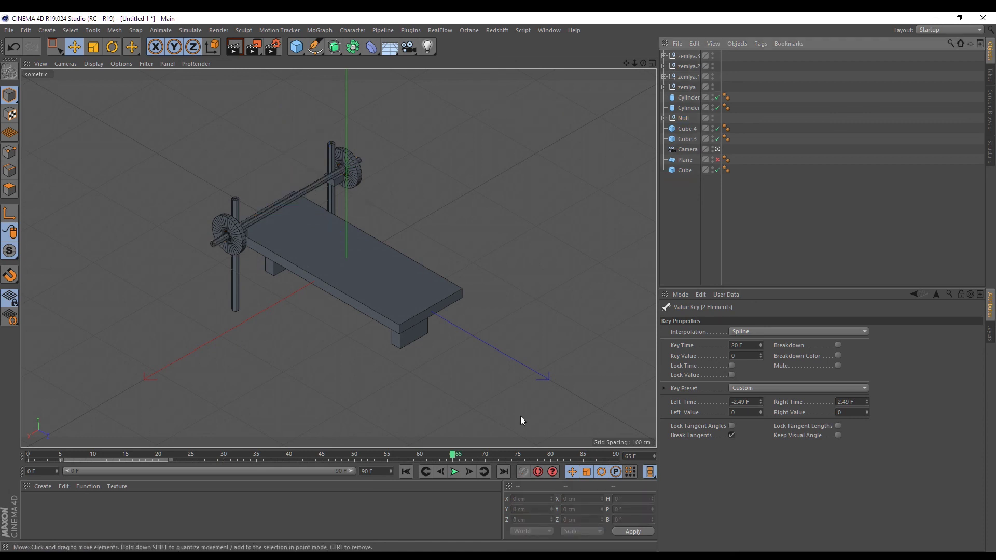
pyautogui.click(406, 471)
pyautogui.click(454, 471)
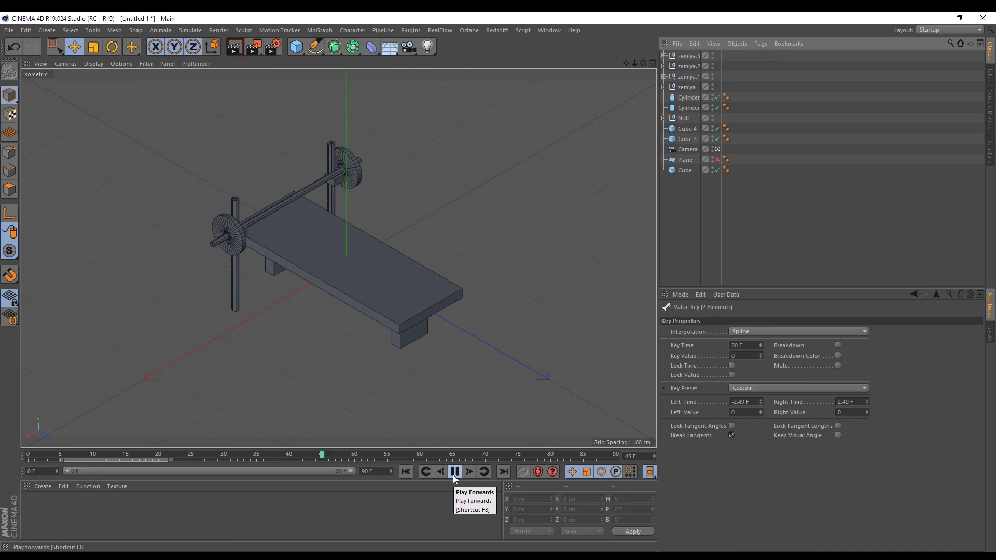
pyautogui.click(453, 475)
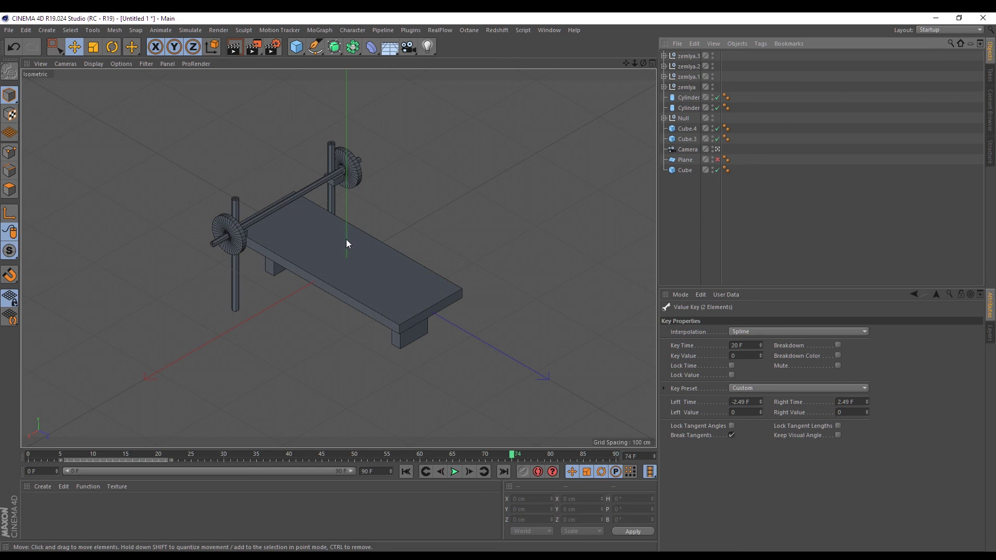
pyautogui.click(346, 244)
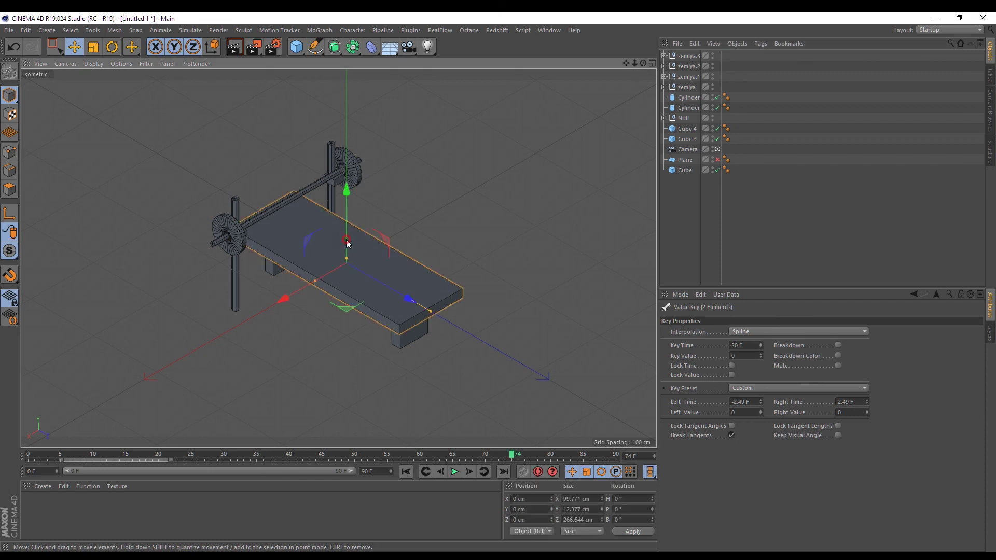
# Select the bench-top Cube to show its frame-74 coordinates: position 0, scale 1, rotation 0°.
pyautogui.click(776, 196)
pyautogui.click(674, 170)
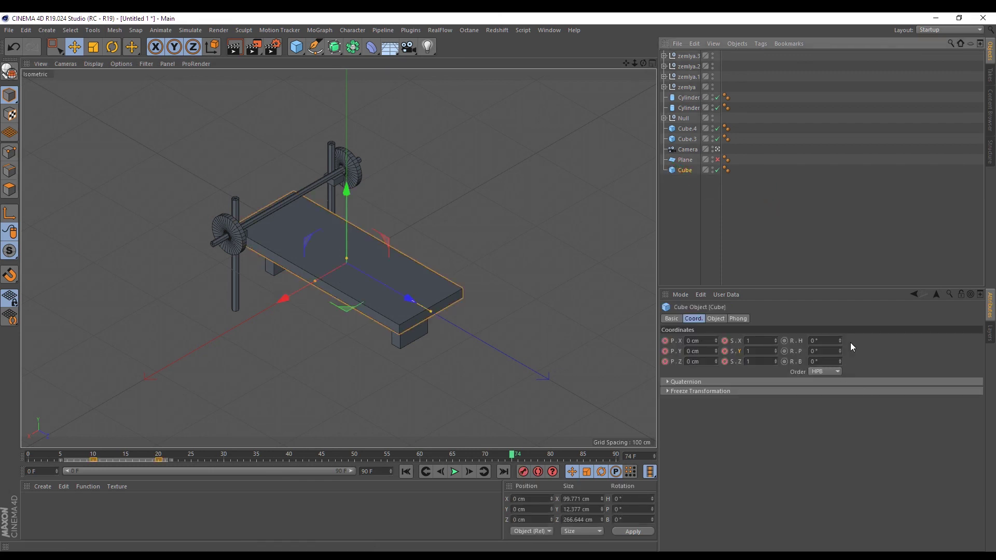